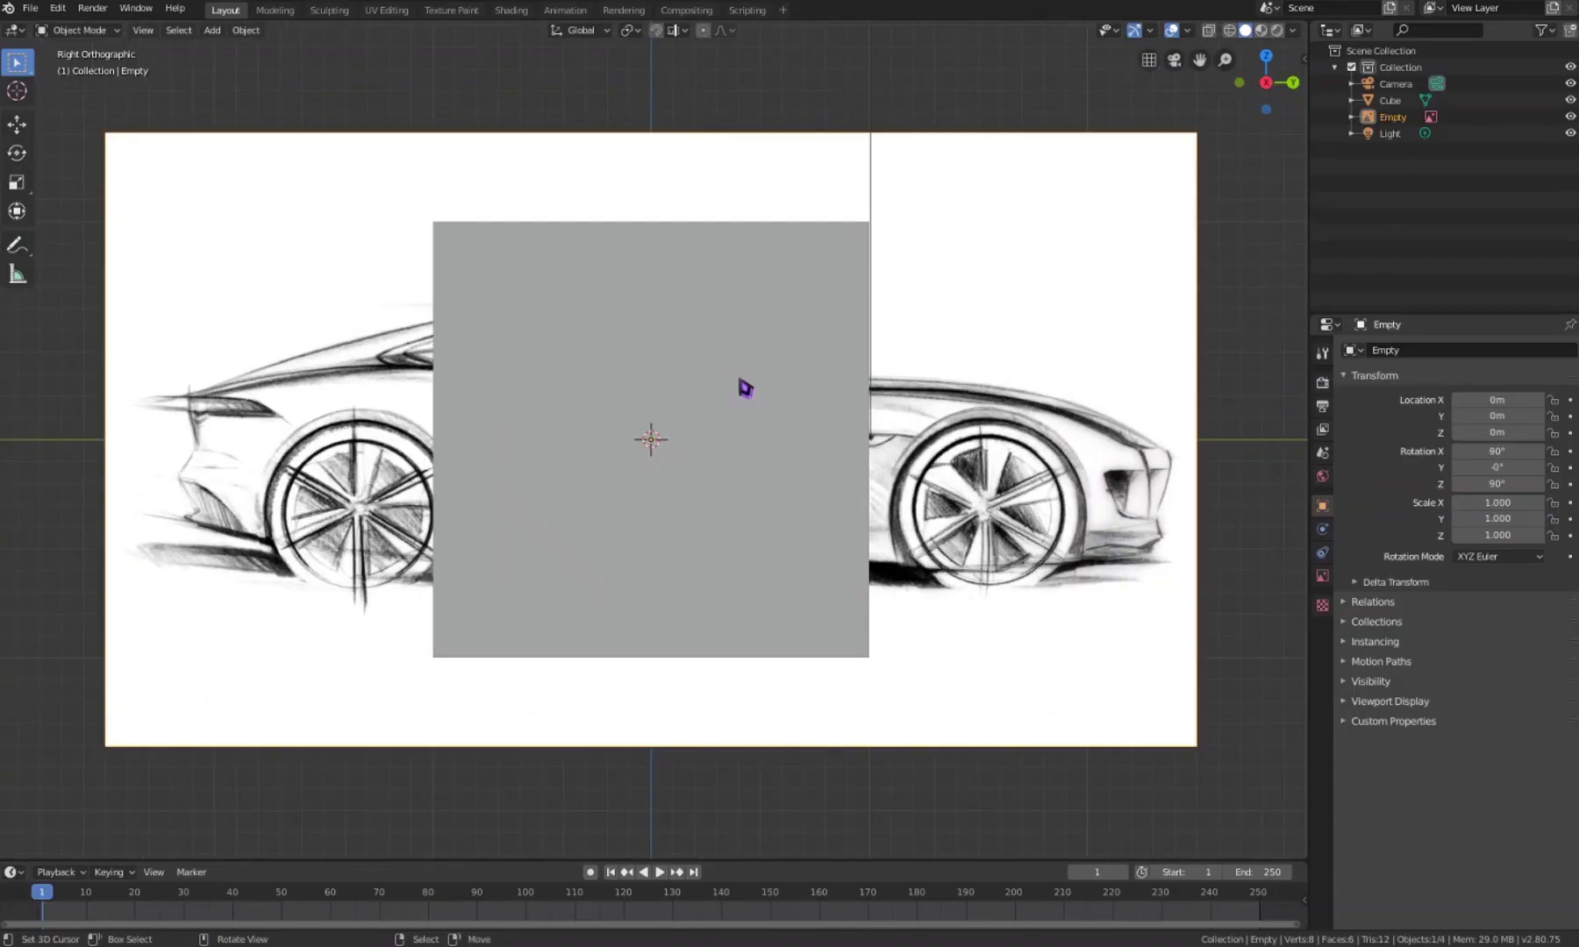
Step: Finish sizing the car-sketch reference image, select the cube and turn on X-ray
right_click(745, 387)
key("s")
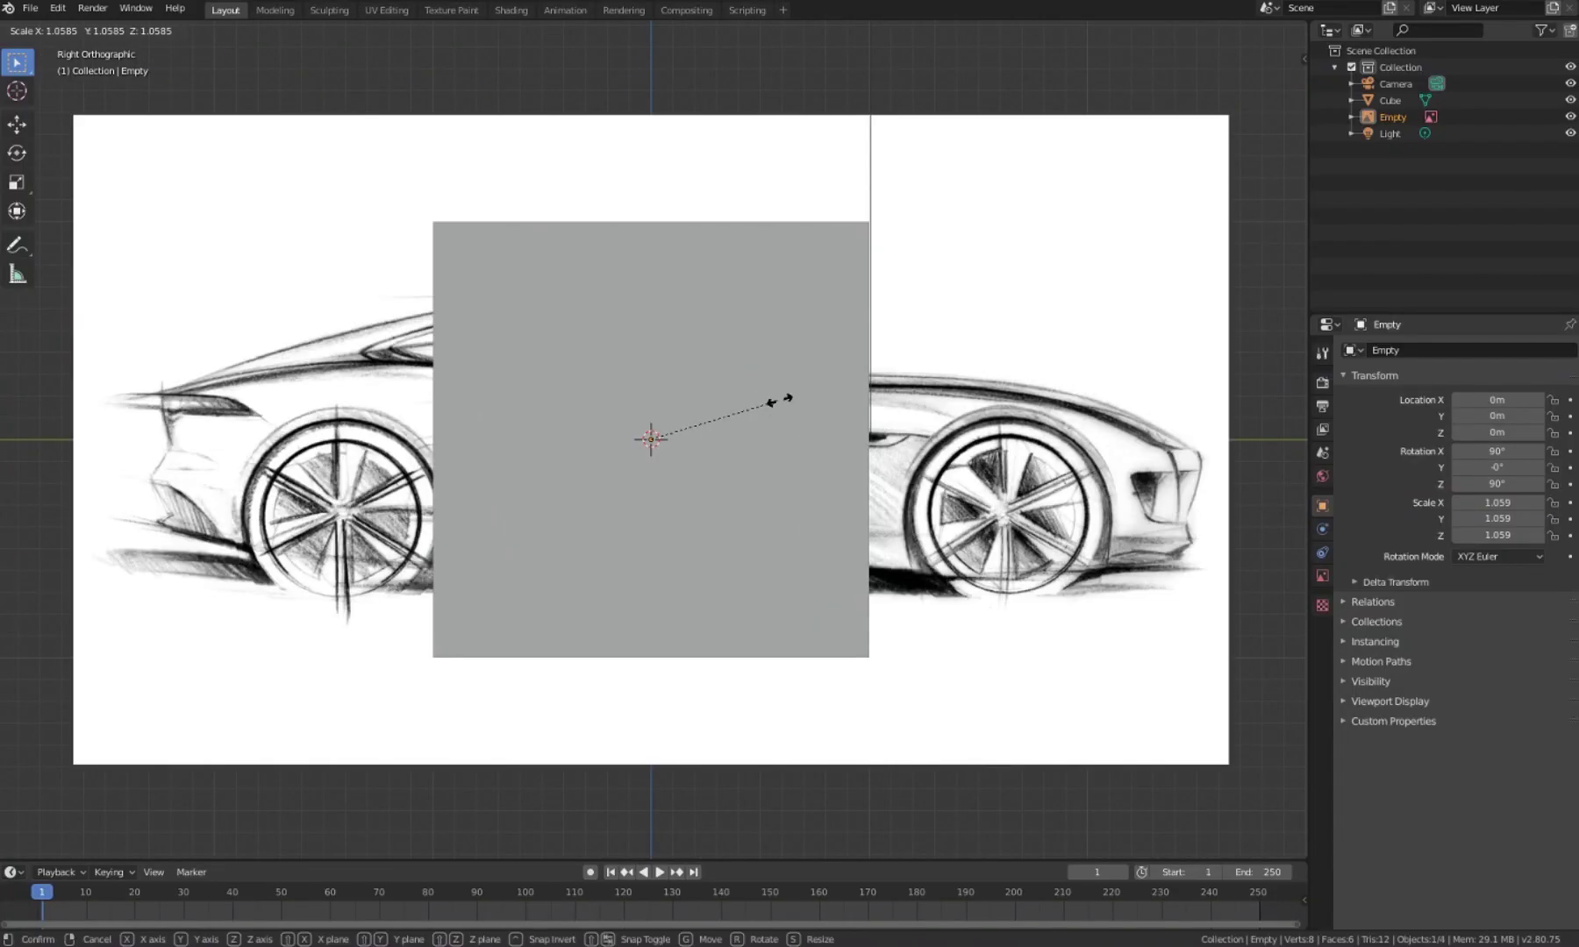
left_click(731, 392)
key("alt+z")
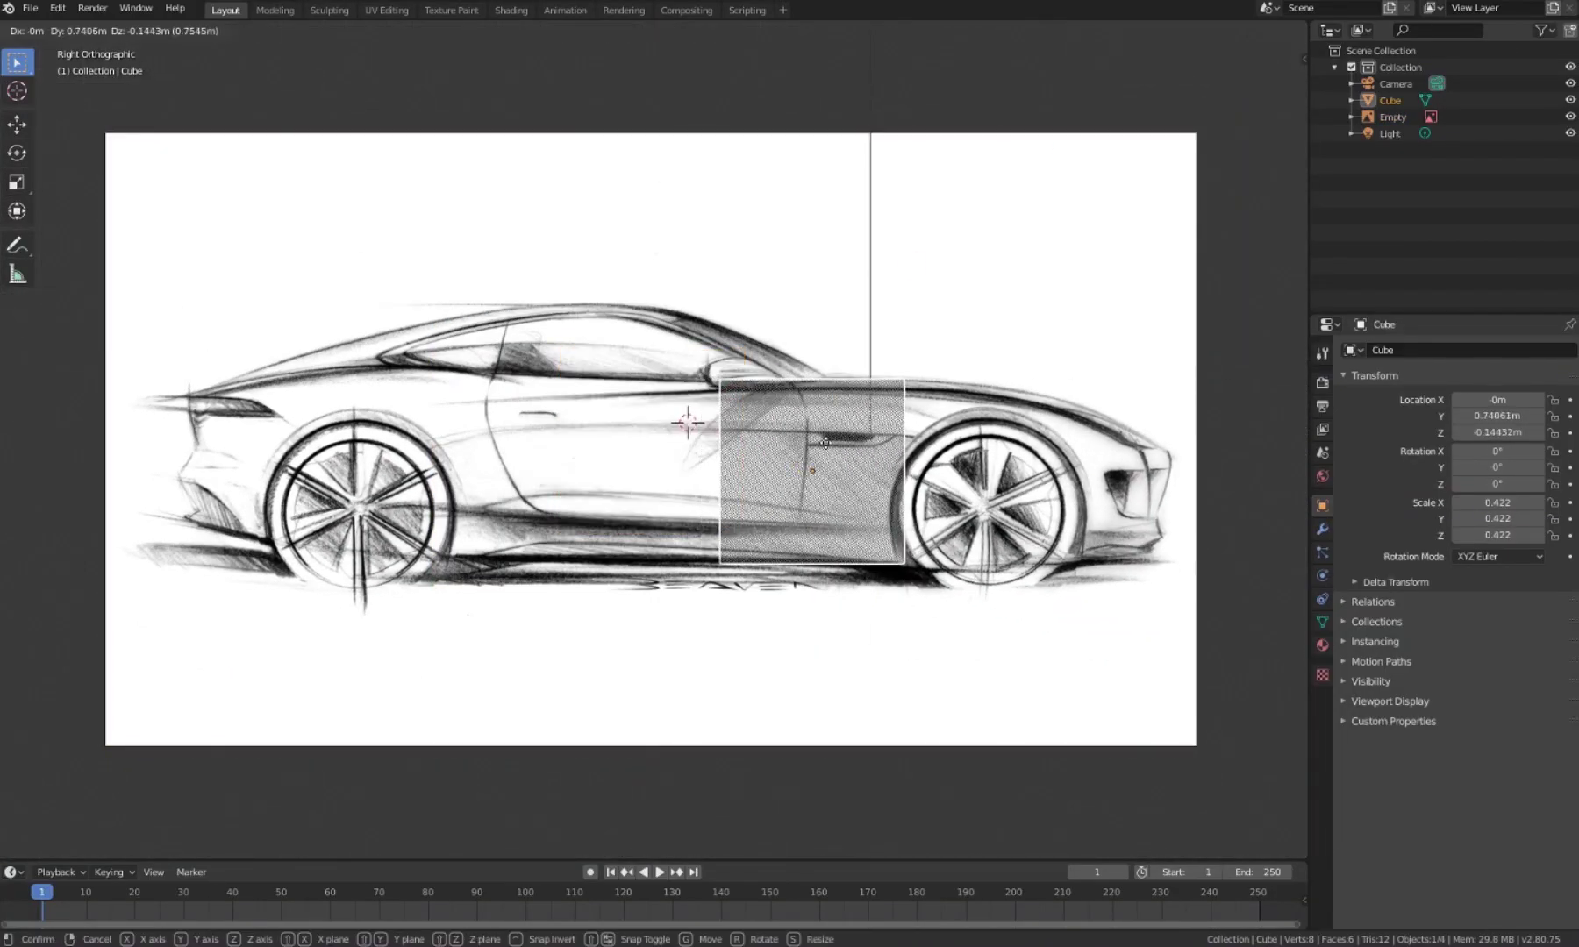
Step: Extrude the cube's rear face to the car's tail and adjust the rear bottom edge height
key("Tab")
key("e")
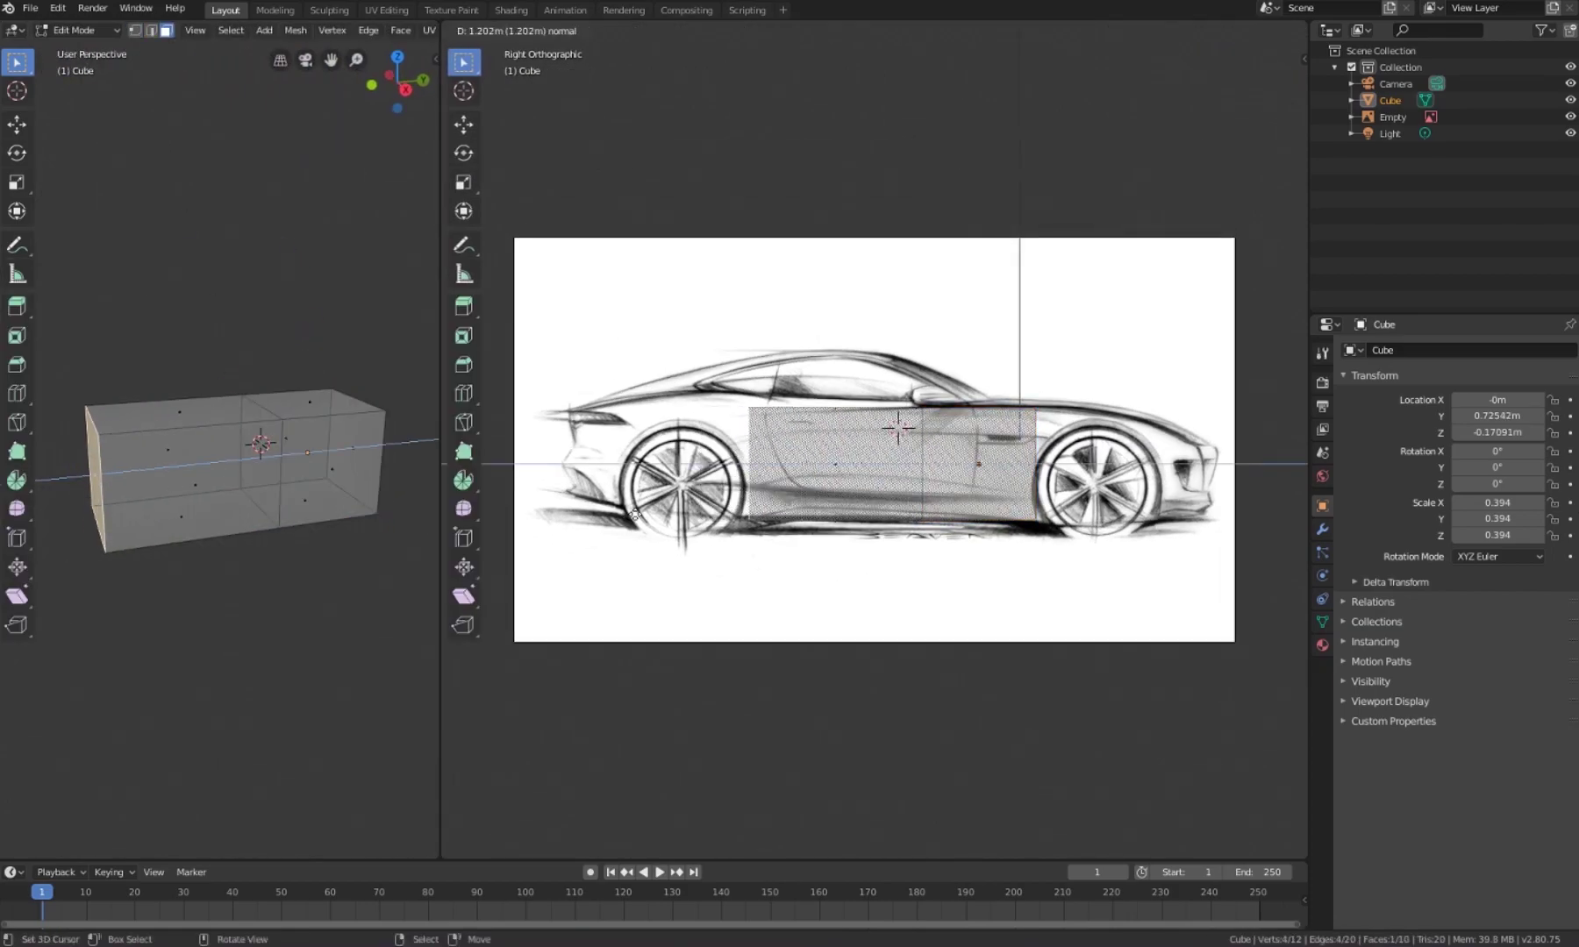
middle_click_drag(263, 491, 316, 473)
key("e")
left_click(568, 491)
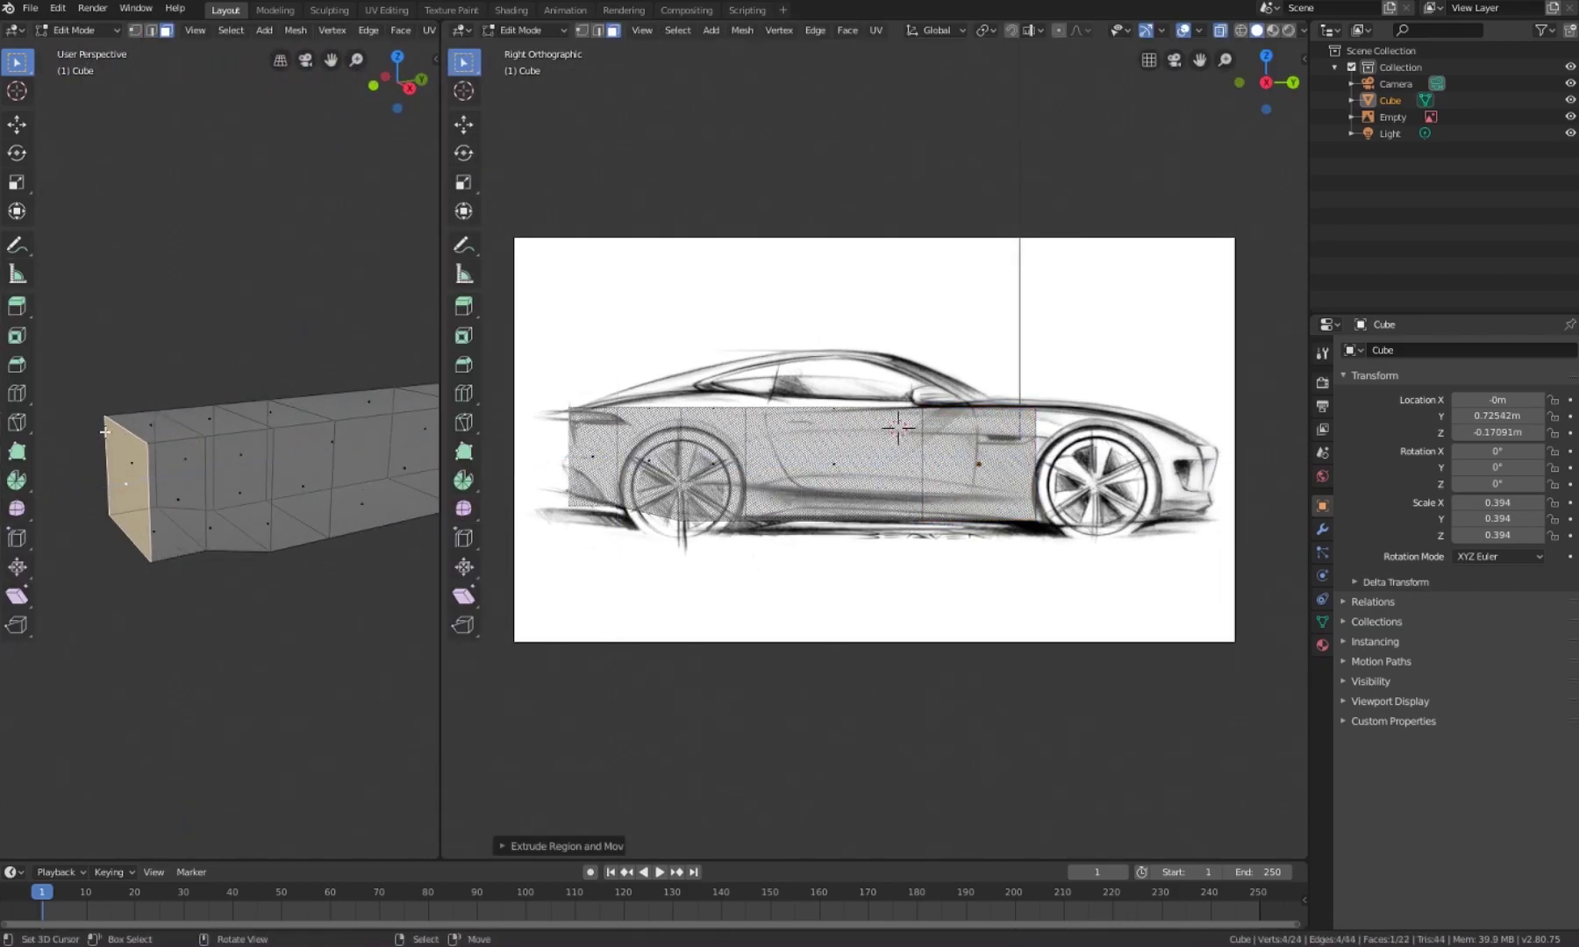
key("2")
key("g")
key("z")
left_click(577, 482)
Step: Extrude the front face to the car's nose and taper the front edges
middle_click_drag(290, 369, 332, 307)
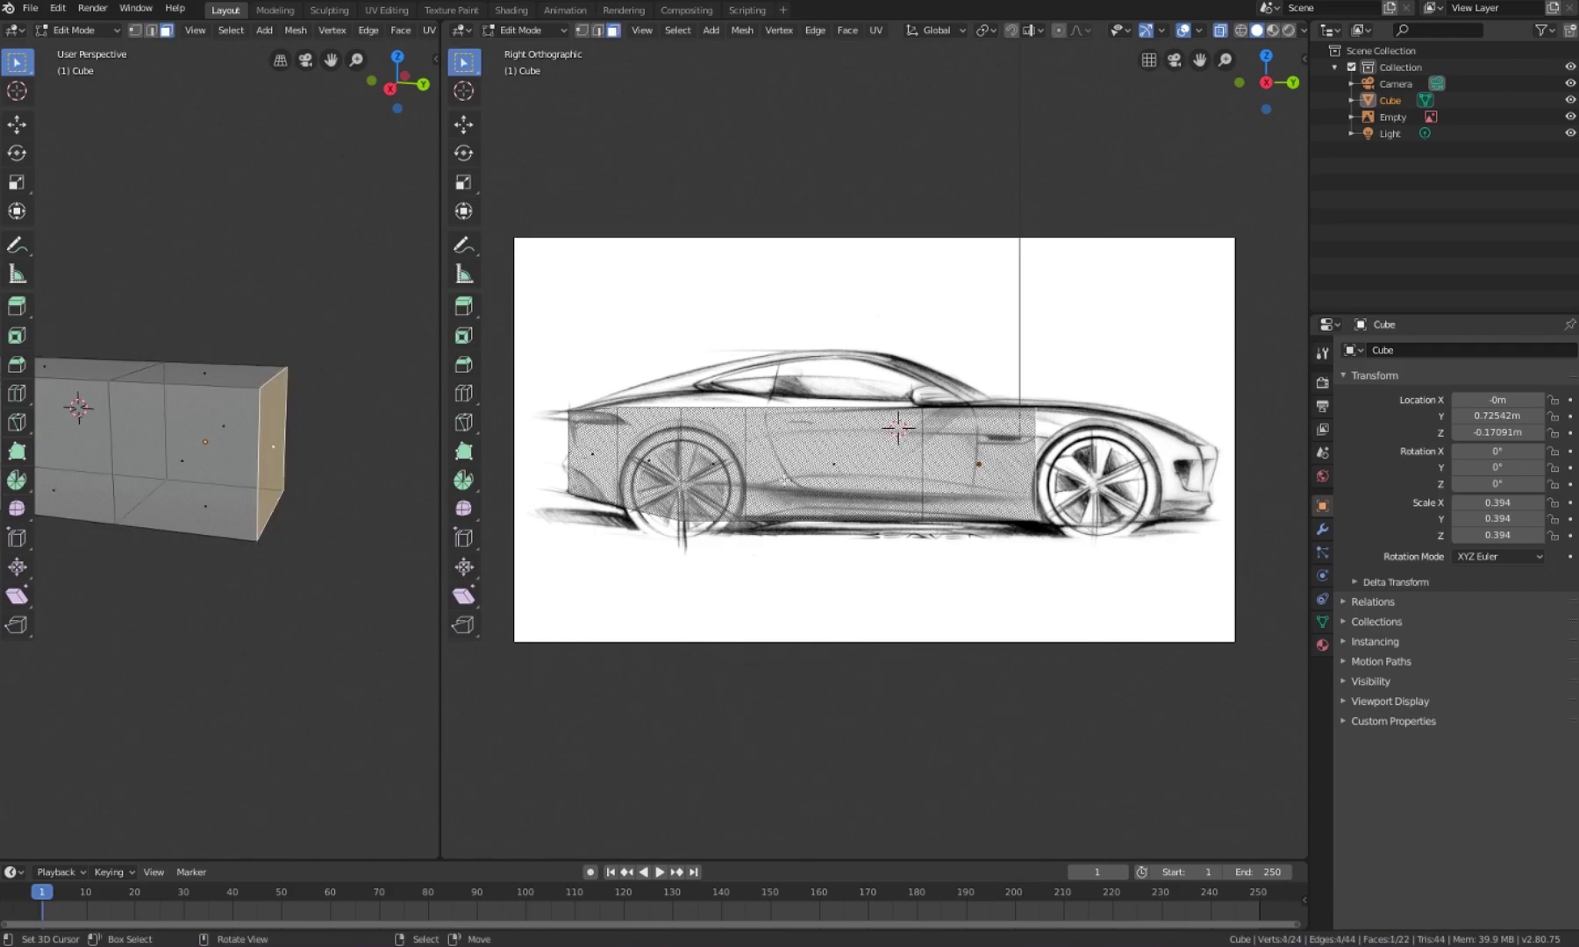
key("e")
left_click(1220, 465)
middle_click_drag(290, 491, 348, 518)
key("2")
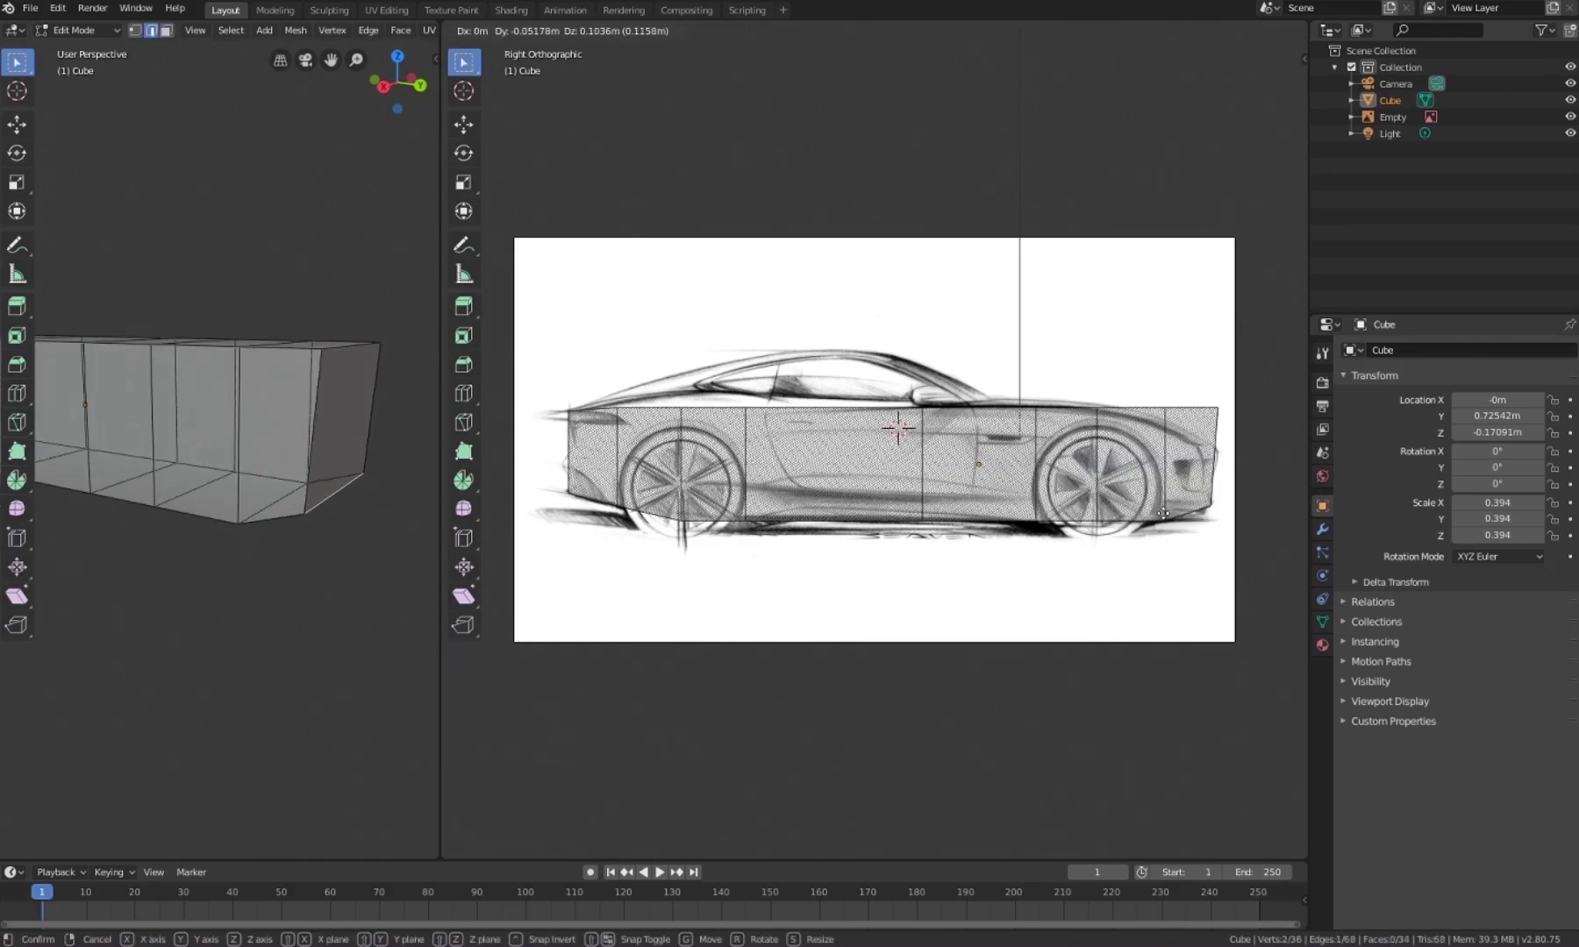
left_click(577, 442)
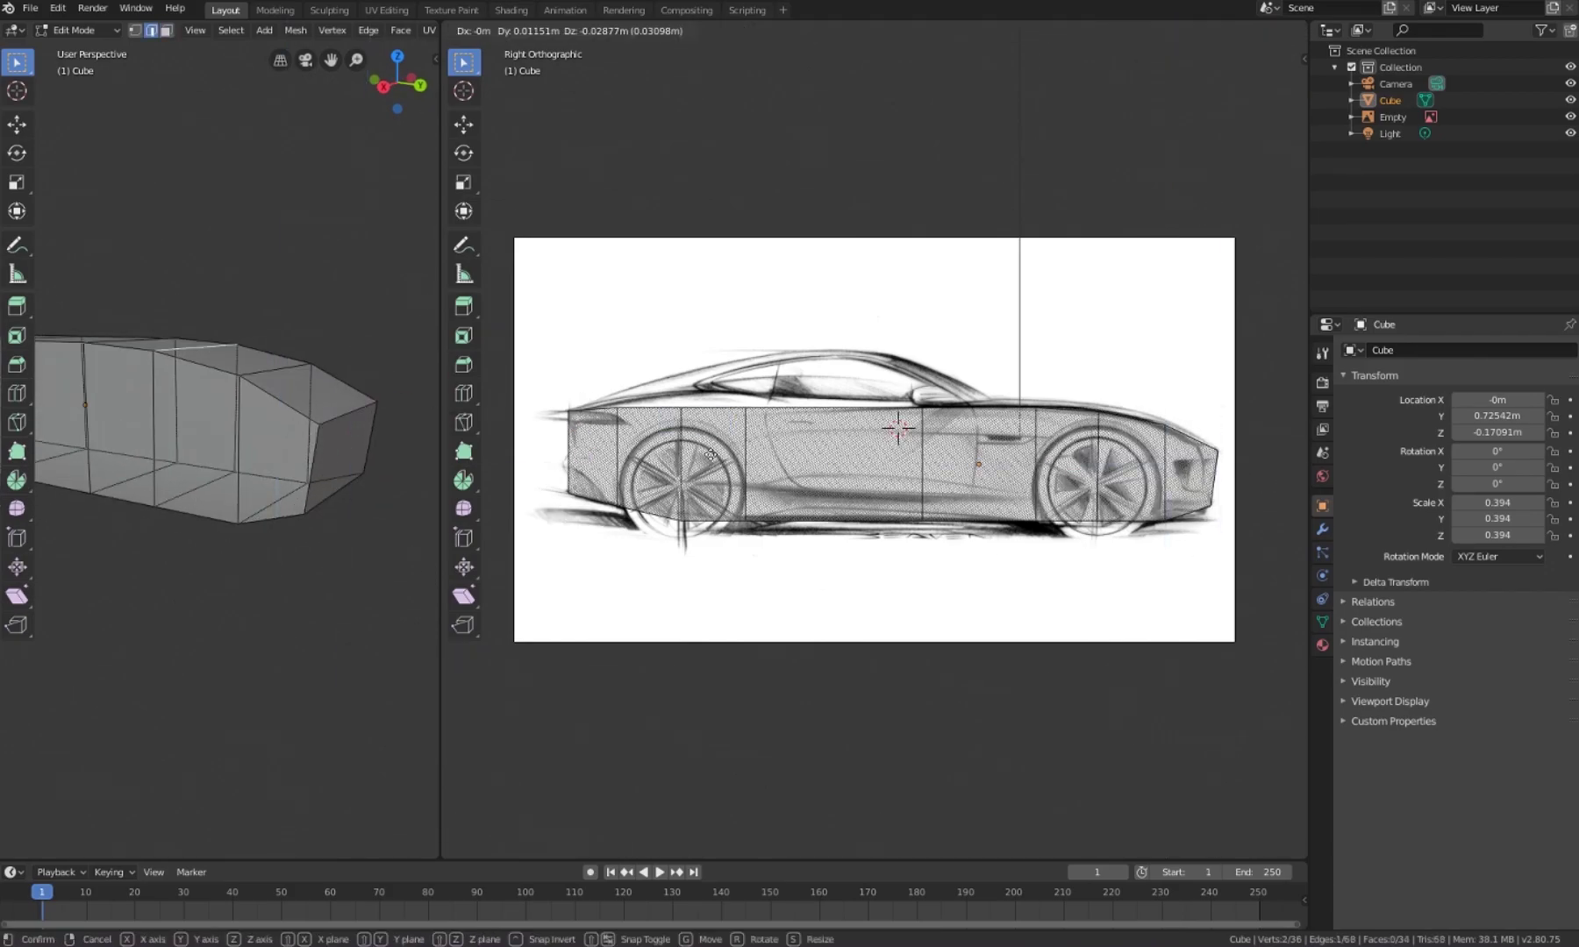
mouse_move(263, 377)
middle_mouse_down()
mouse_move(325, 310)
mouse_move(263, 438)
middle_mouse_up()
left_click(247, 501, "shift")
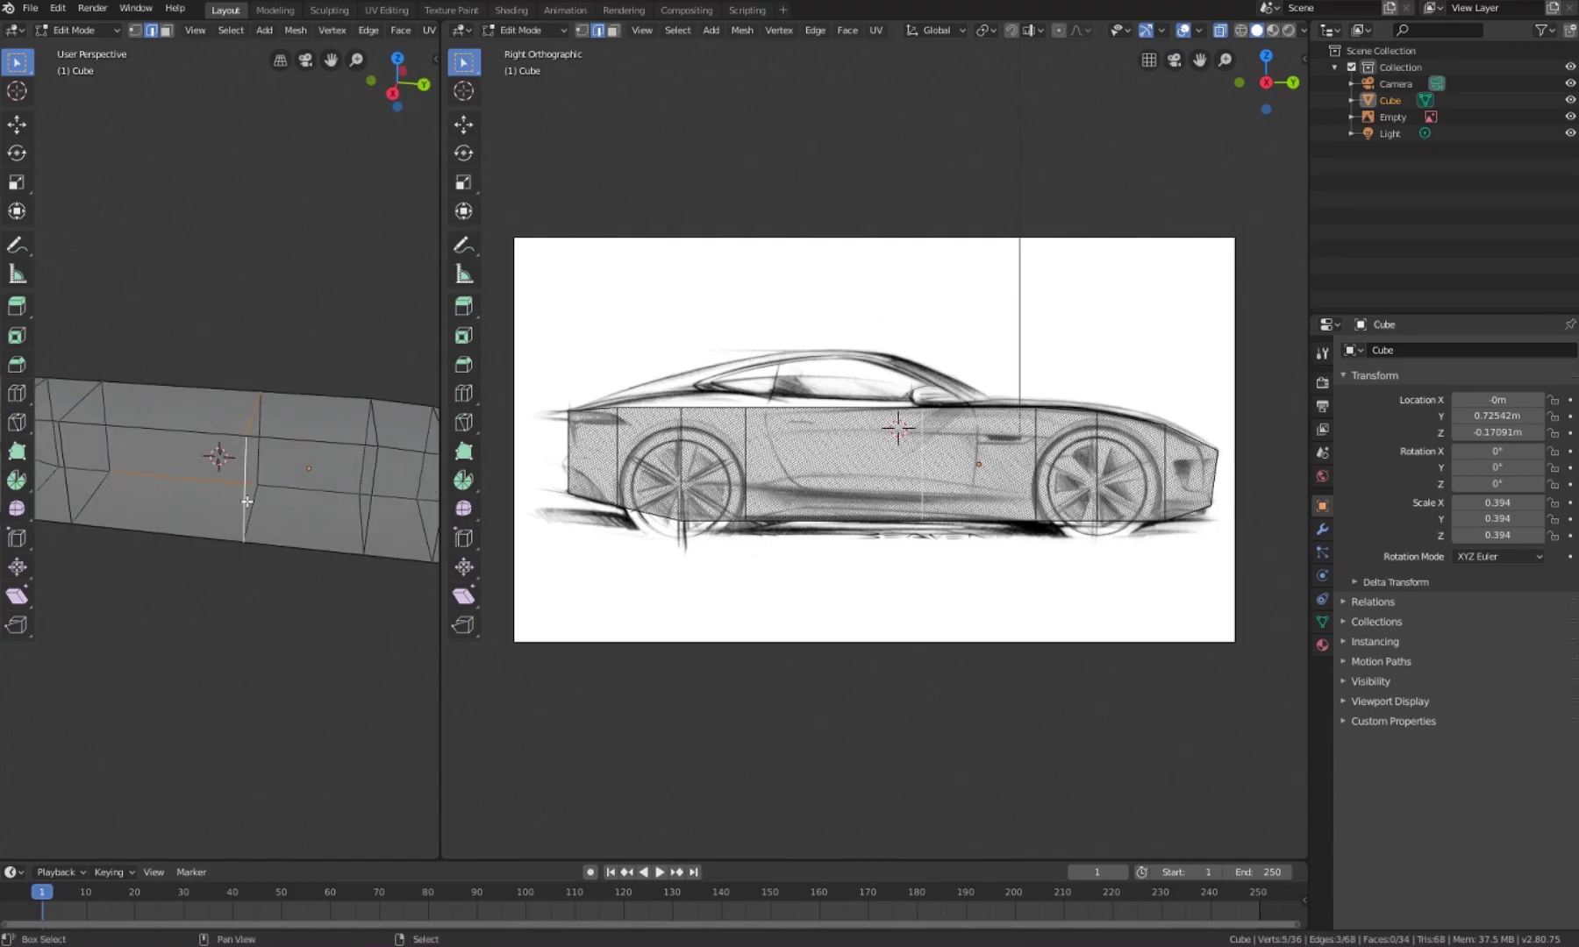
left_click(312, 505)
Step: Add a centred loop cut lengthwise down the middle of the body
key("3")
middle_click_drag(312, 505, 277, 412)
middle_click_drag(105, 424, 291, 366)
key("a")
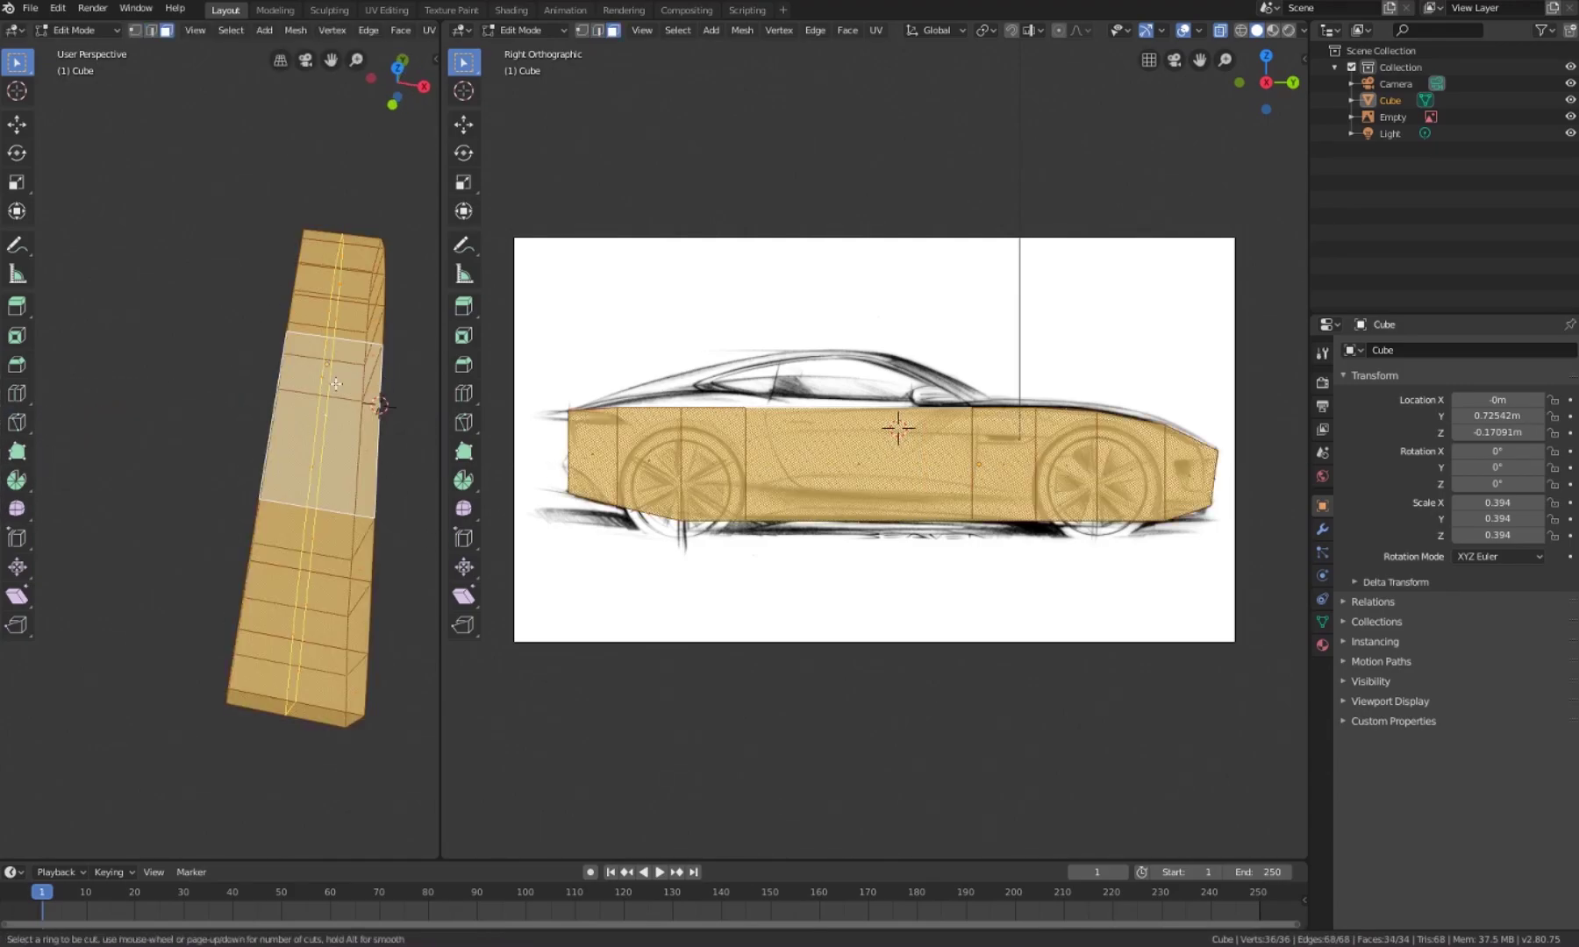
left_click(290, 367)
key("a")
key("ctrl+r")
left_click(264, 278)
right_click(264, 278)
Step: Delete one half of the body's faces and add a Mirror modifier
middle_click_drag(264, 278, 250, 450)
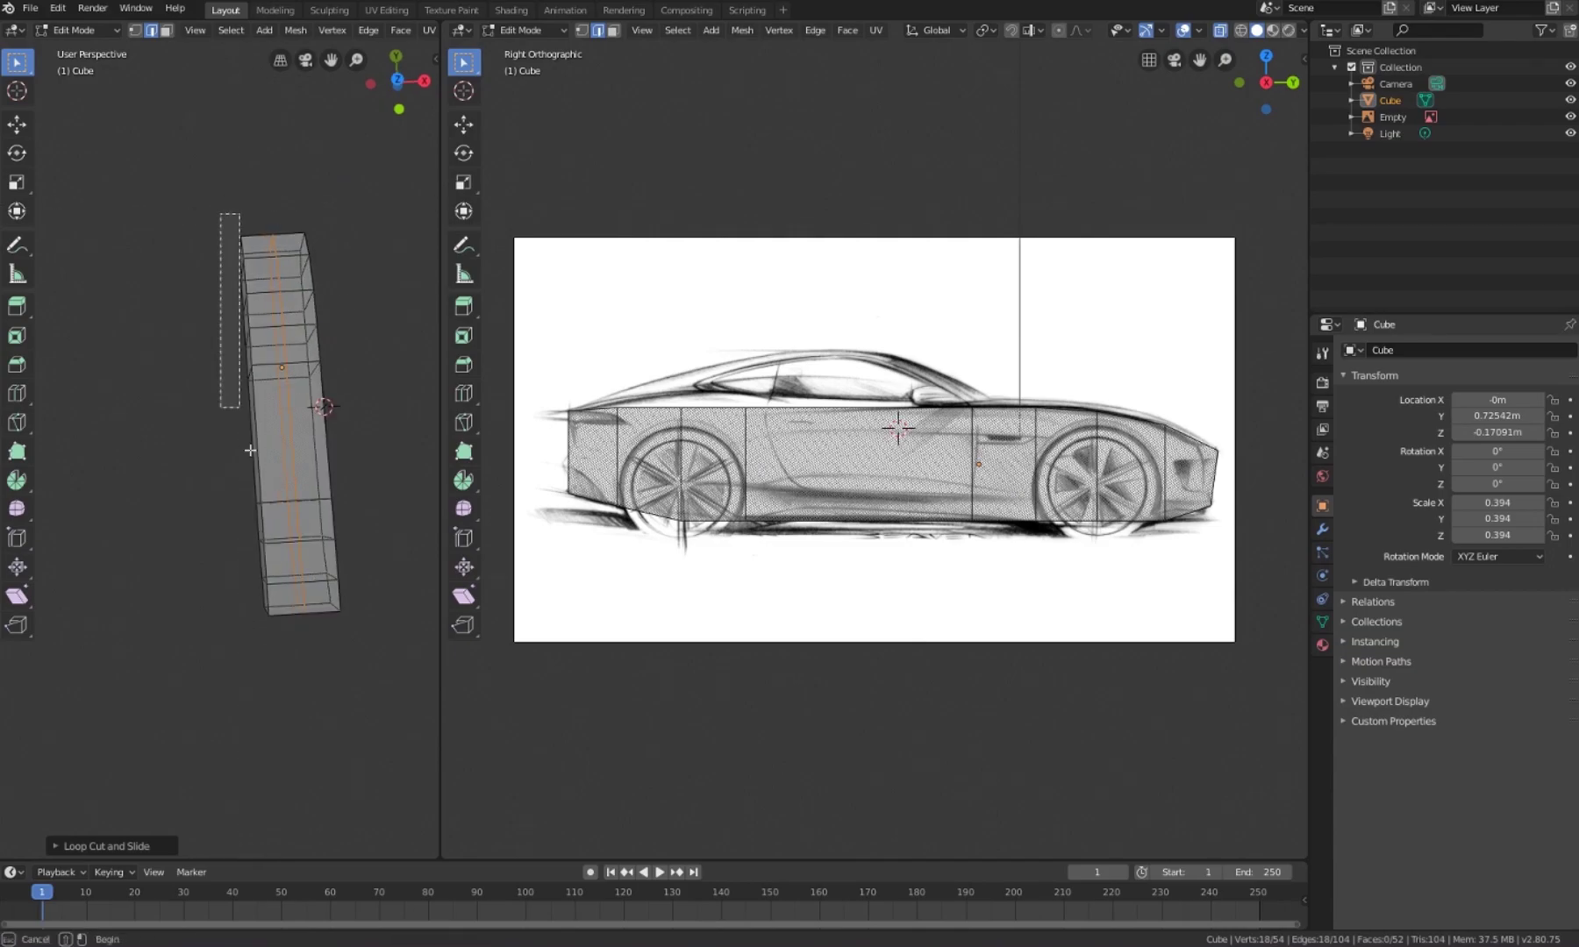
left_click_drag(270, 642, 270, 642)
key("x")
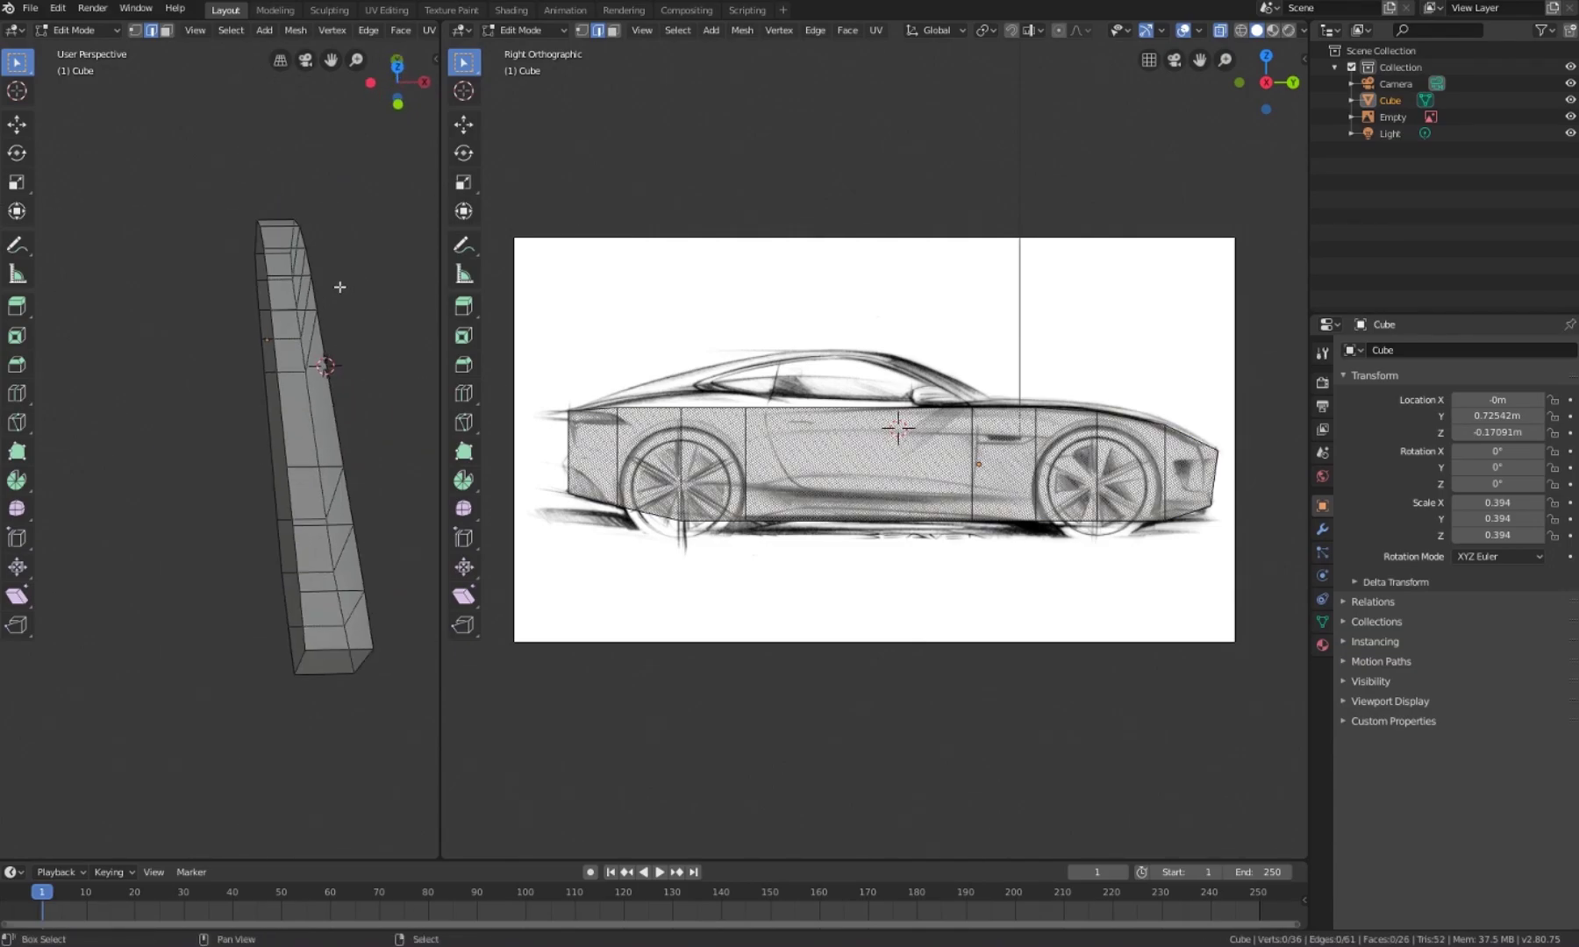
left_click(1322, 529)
left_click(1456, 350)
left_click(1195, 523)
key("a")
middle_click_drag(326, 257, 282, 274)
Step: Extrude the body's top faces upward into a cabin block
key("3")
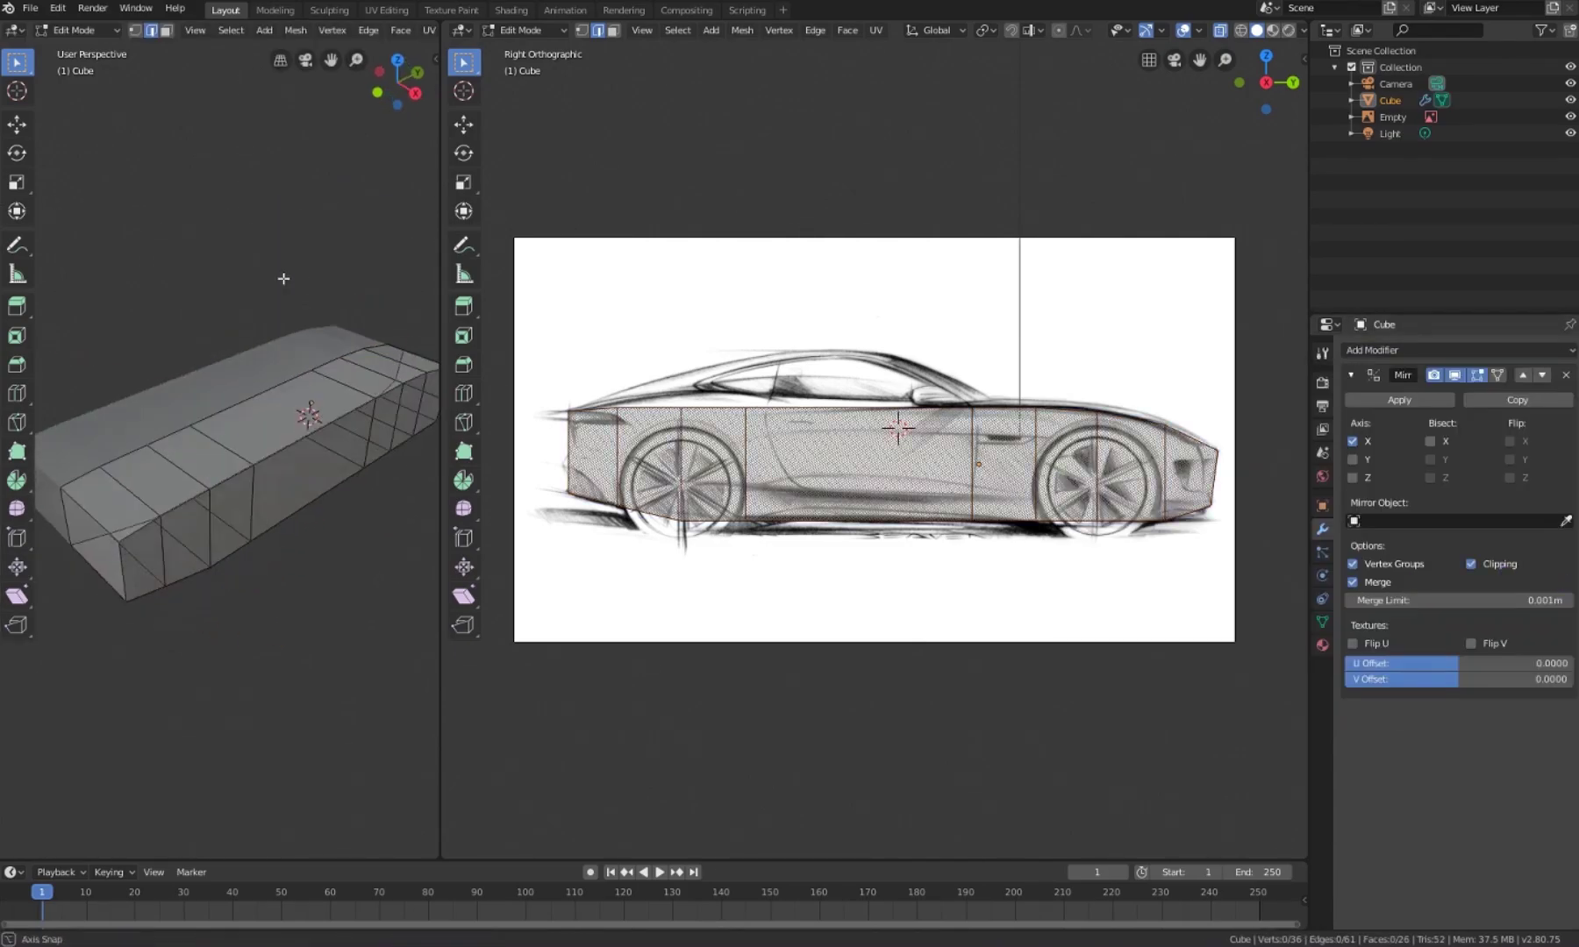
left_click(292, 299)
key("e")
left_click(96, 415)
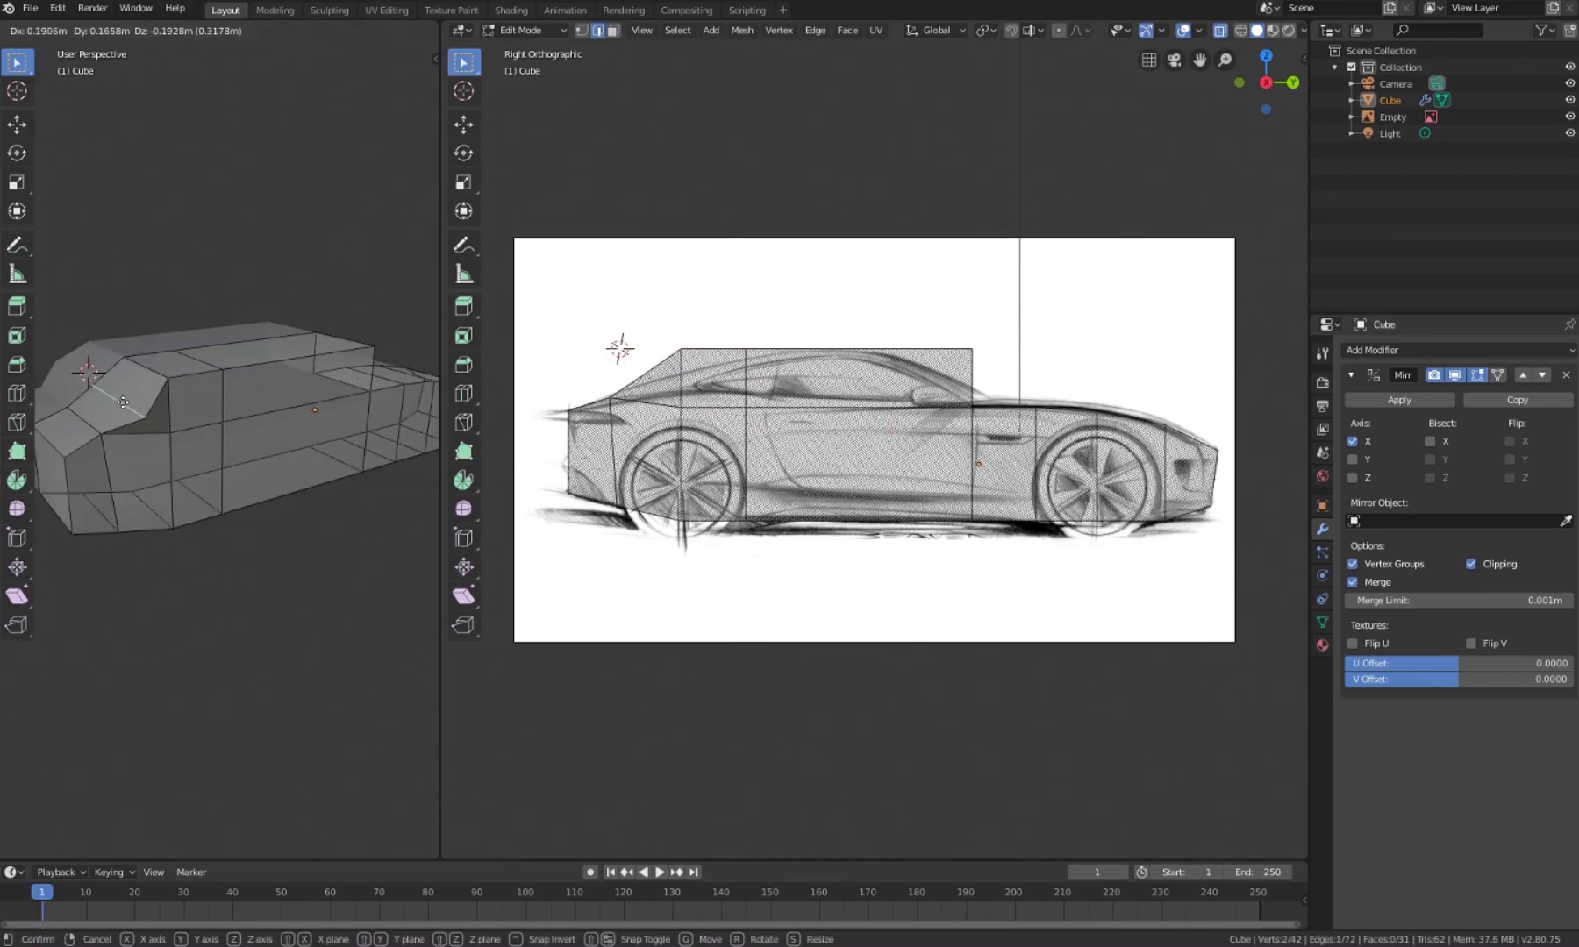
key("g")
left_click(614, 349)
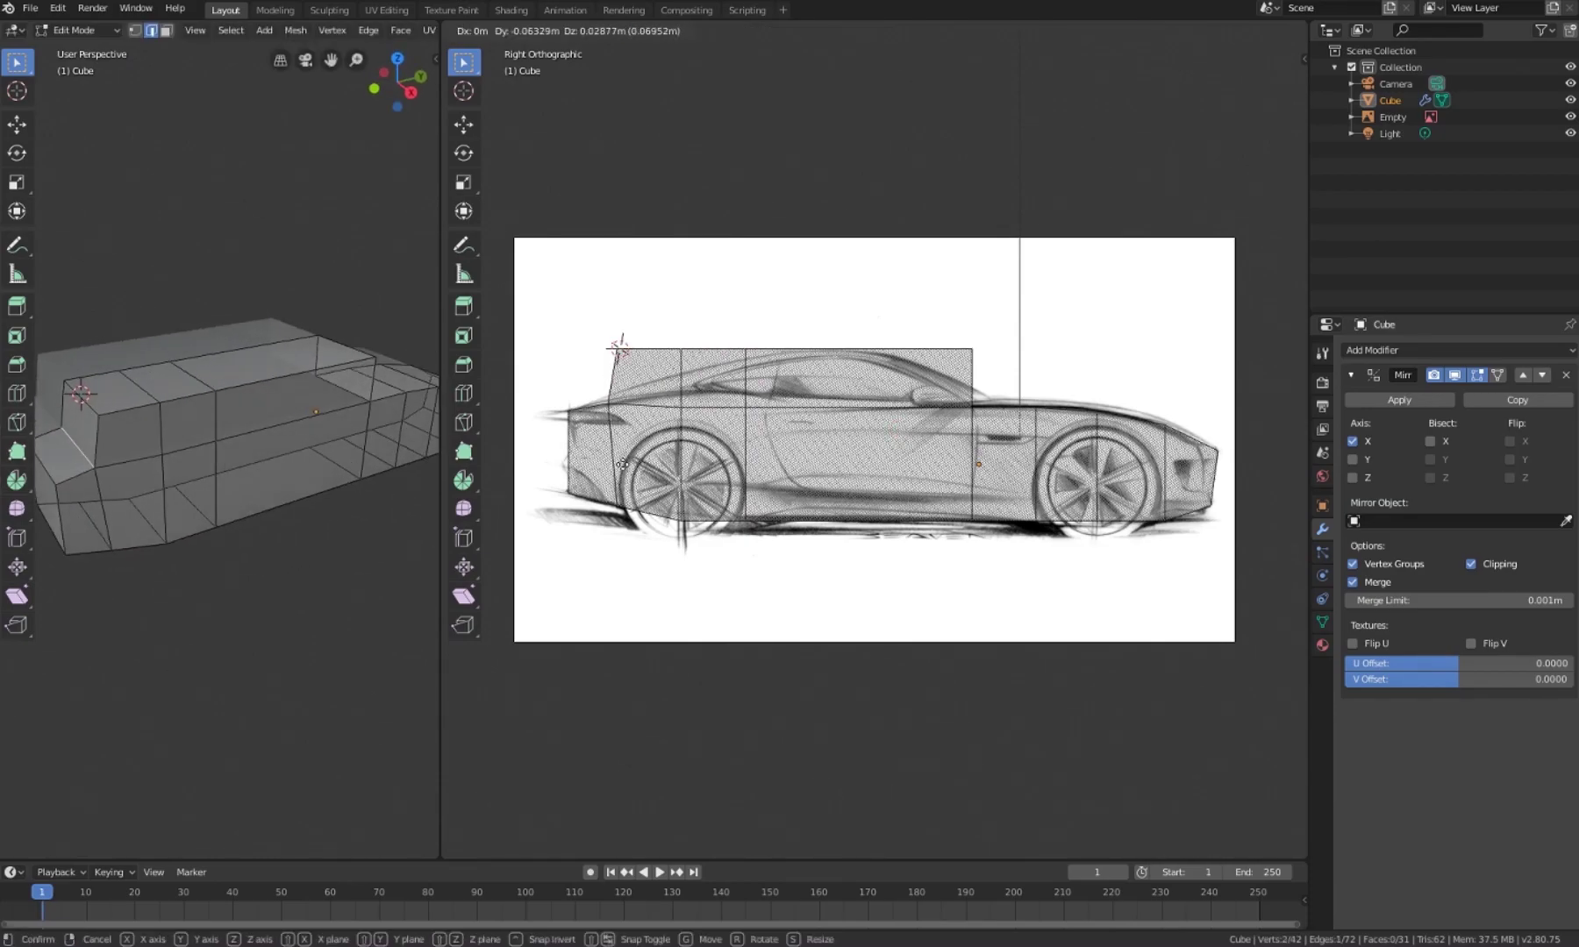
Step: Slide the cabin's front top edge back into a windshield slope and move the rear roof edge up and back
mouse_move(228, 351)
middle_mouse_down()
mouse_move(272, 272)
mouse_move(228, 395)
middle_mouse_up()
key("g")
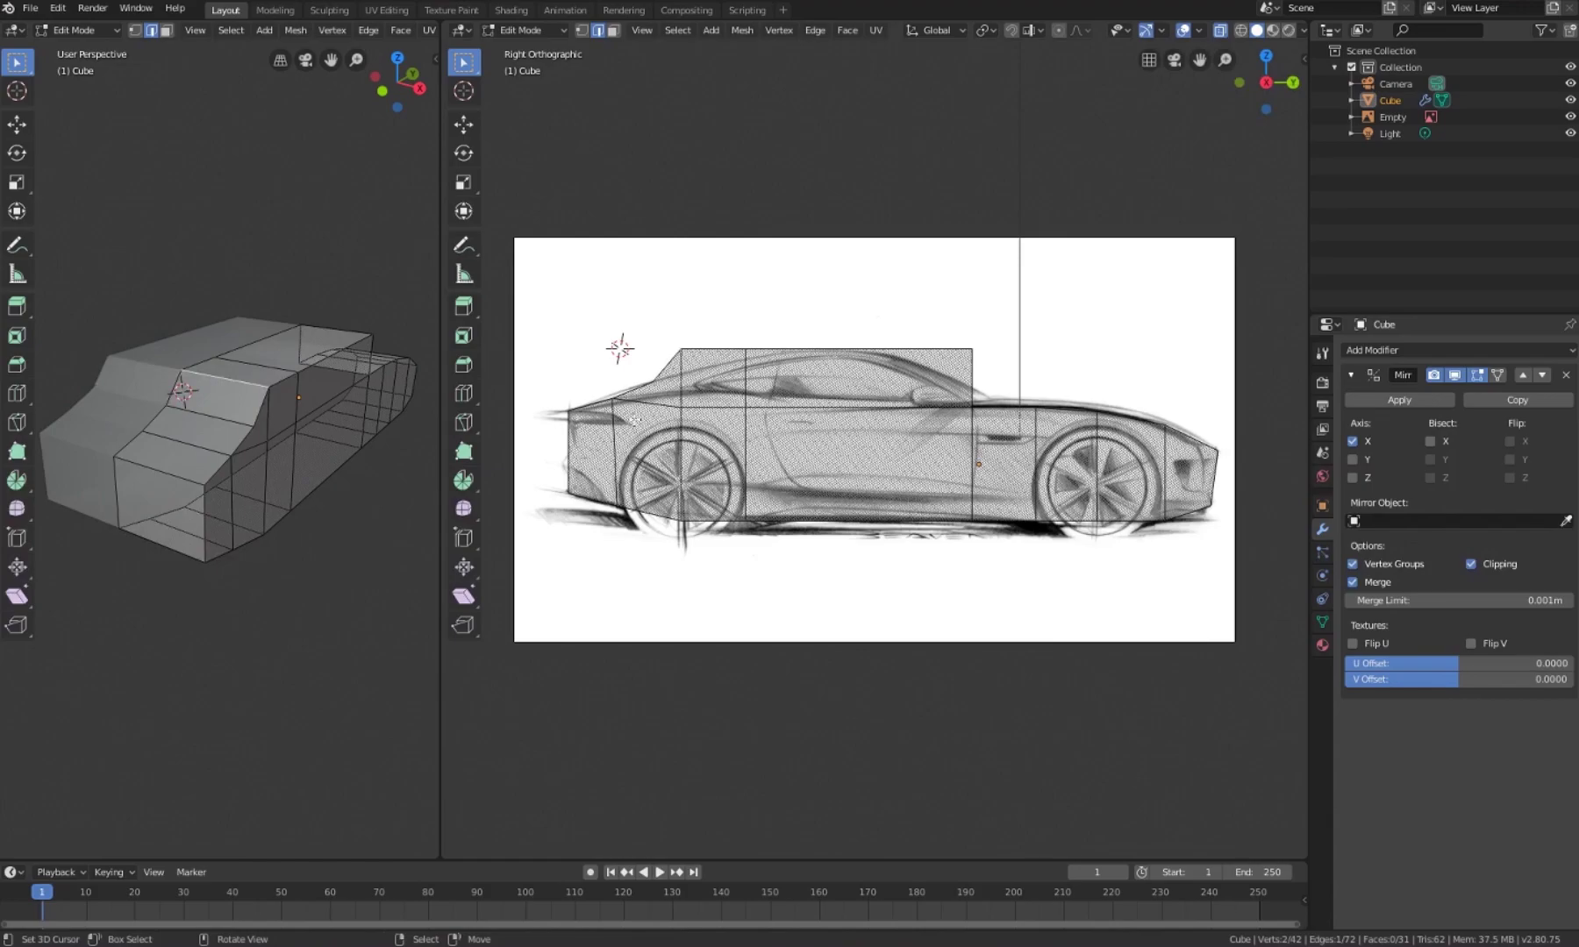
left_click(693, 364)
key("g")
left_click(317, 377)
left_click(883, 400)
mouse_move(263, 263)
middle_mouse_down()
mouse_move(250, 219)
mouse_move(304, 352)
mouse_move(255, 421)
middle_mouse_up()
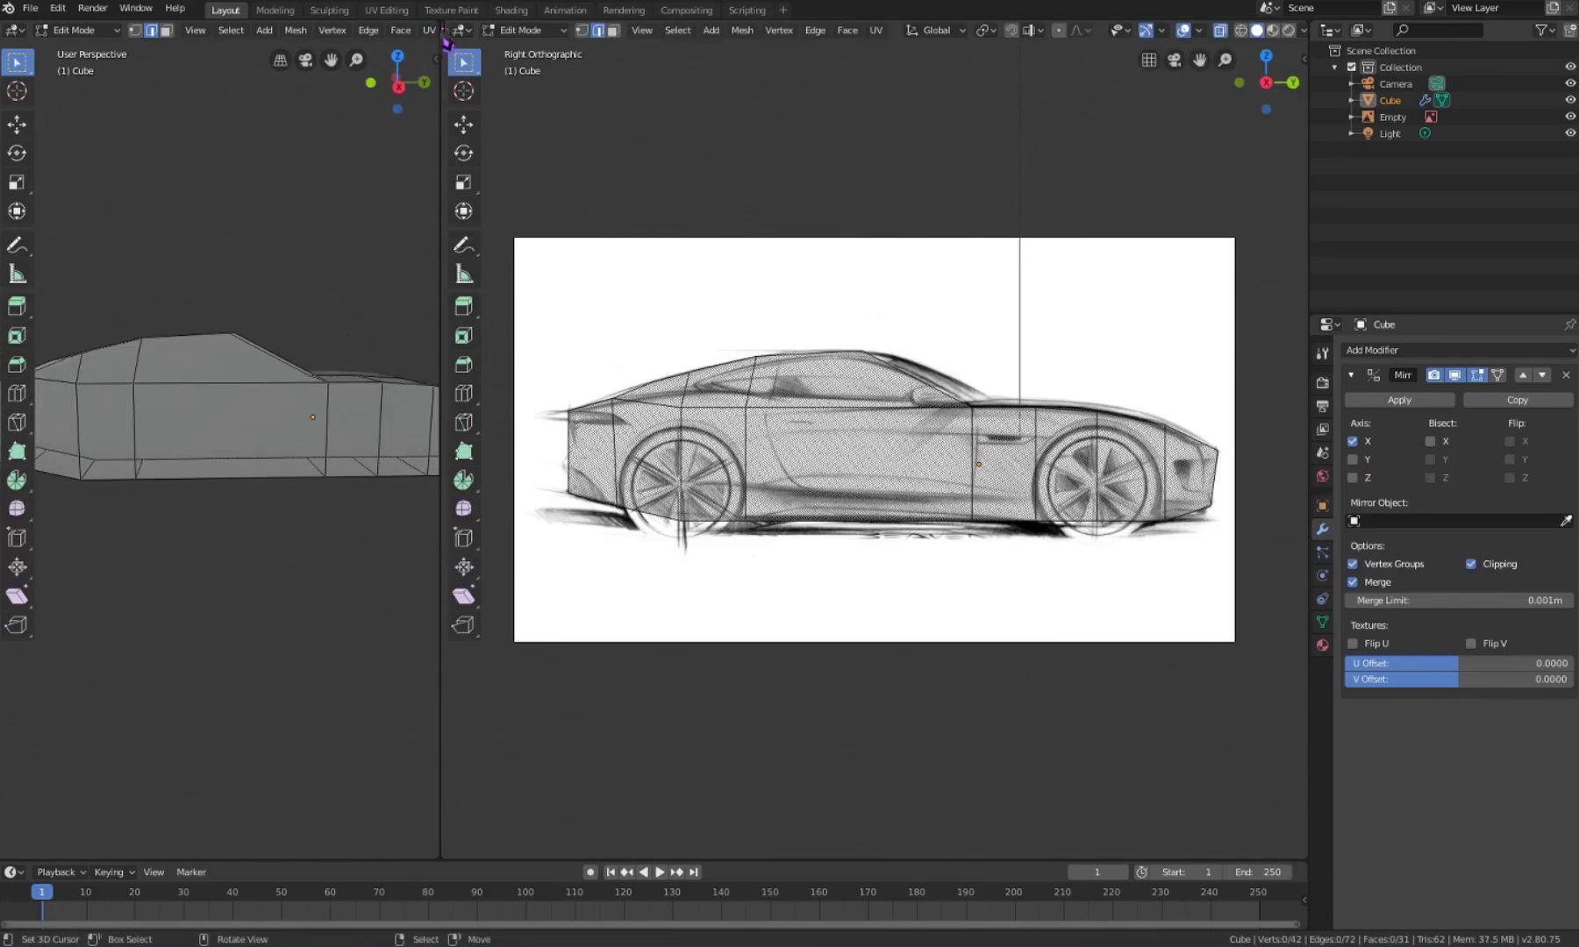
key("ctrl+space")
key("ctrl+r")
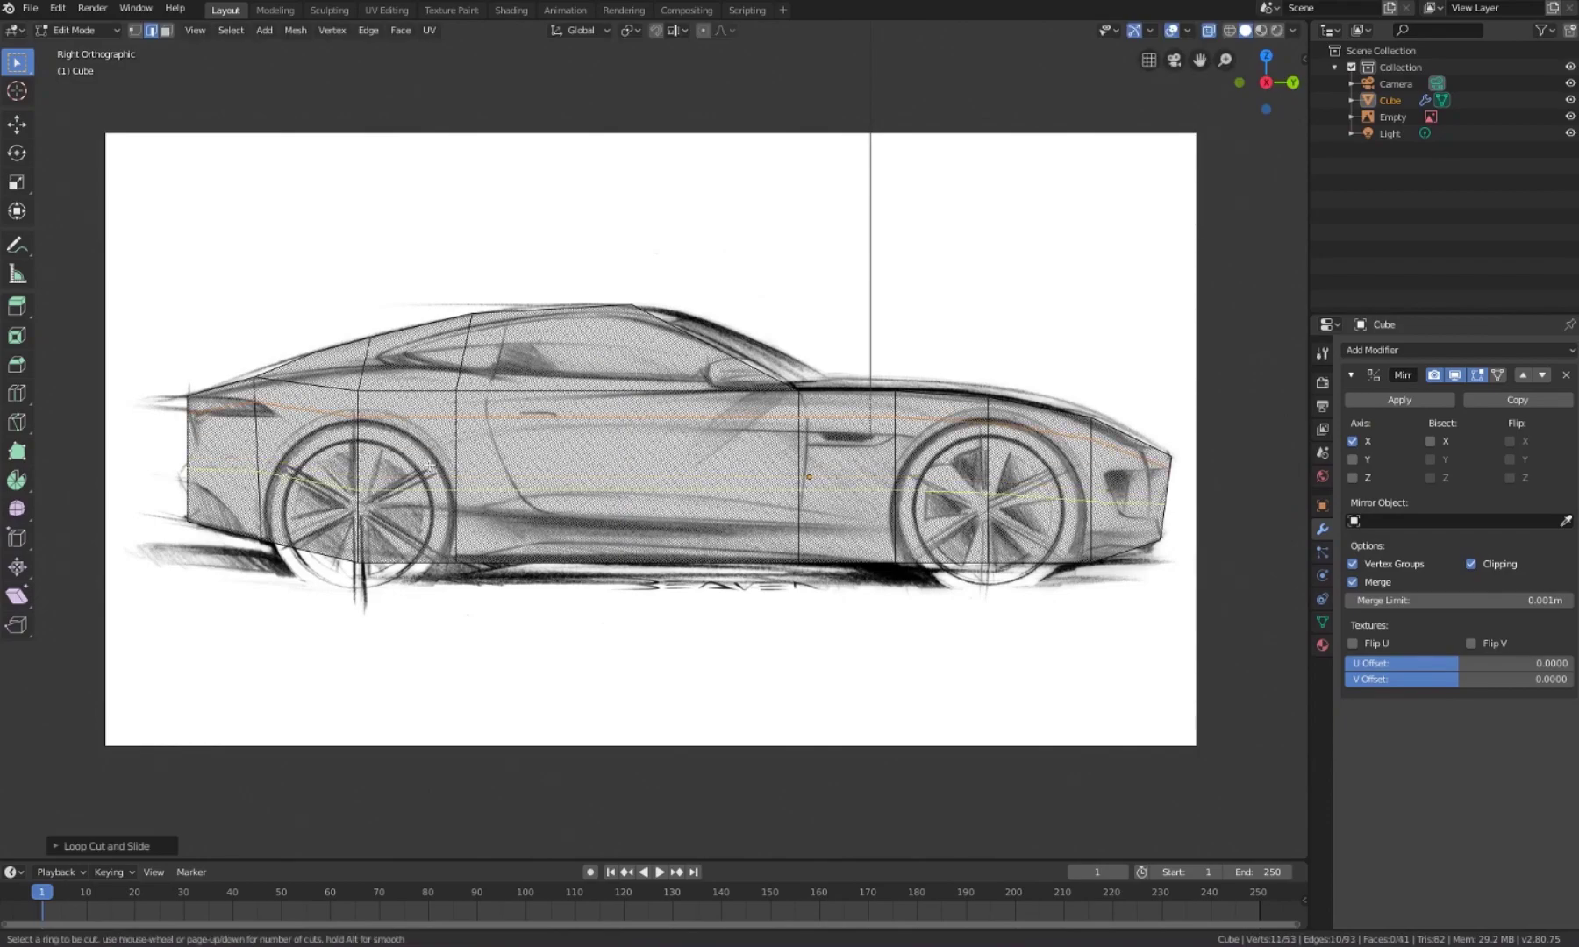
Step: Move body vertices onto the sketch's outline and wheel arches
scroll(314, 434, "up", 1)
key("g")
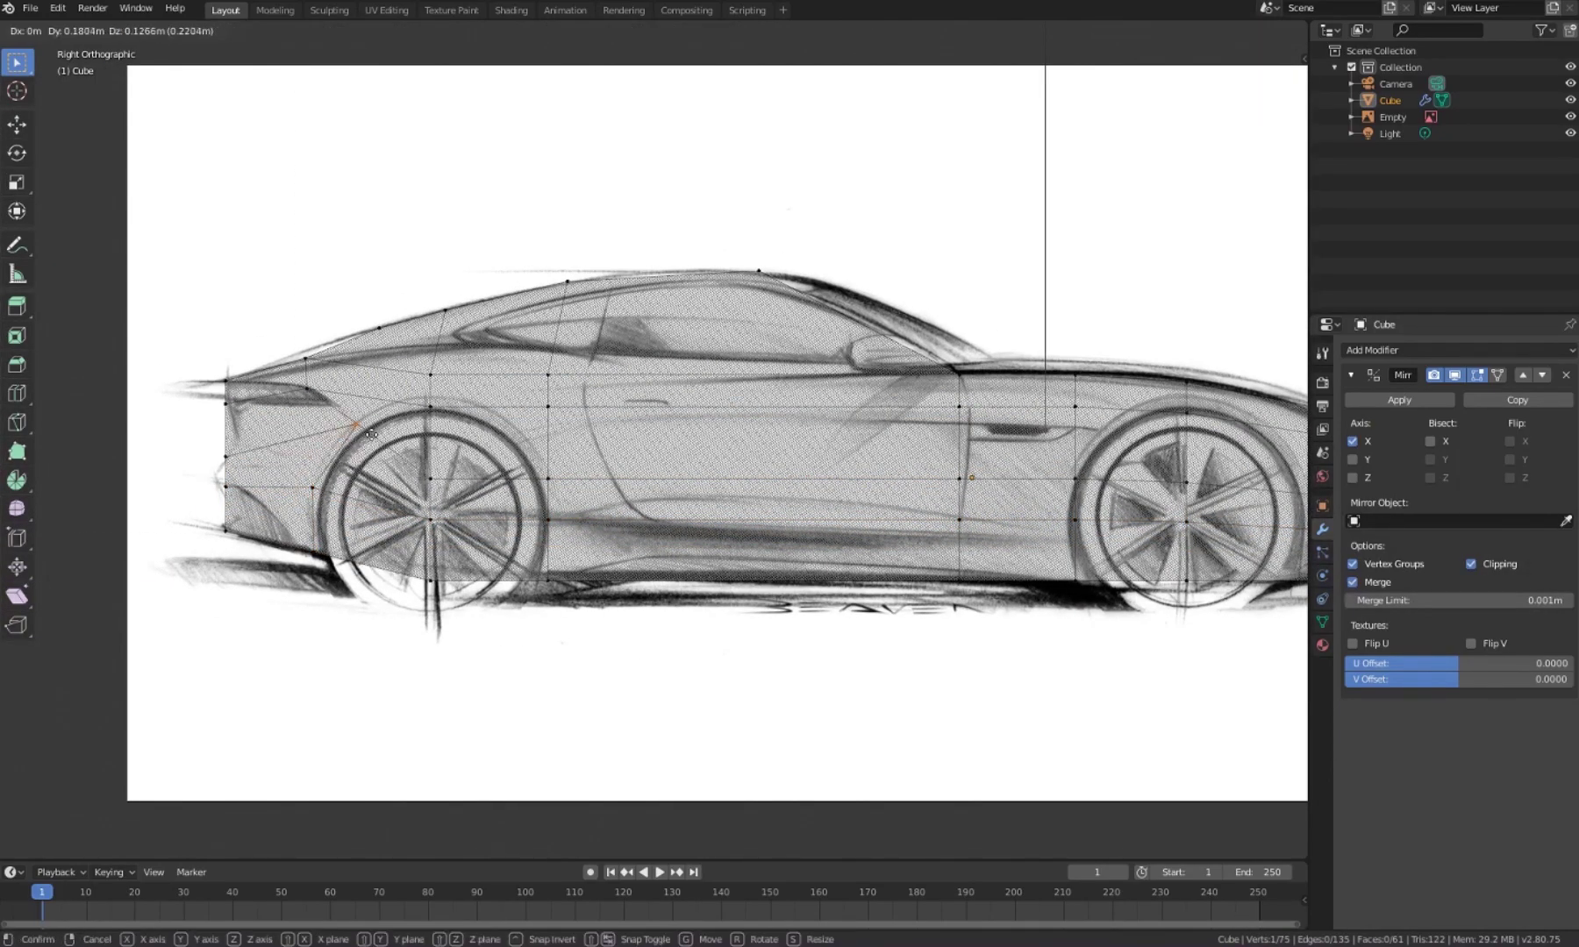
key("g")
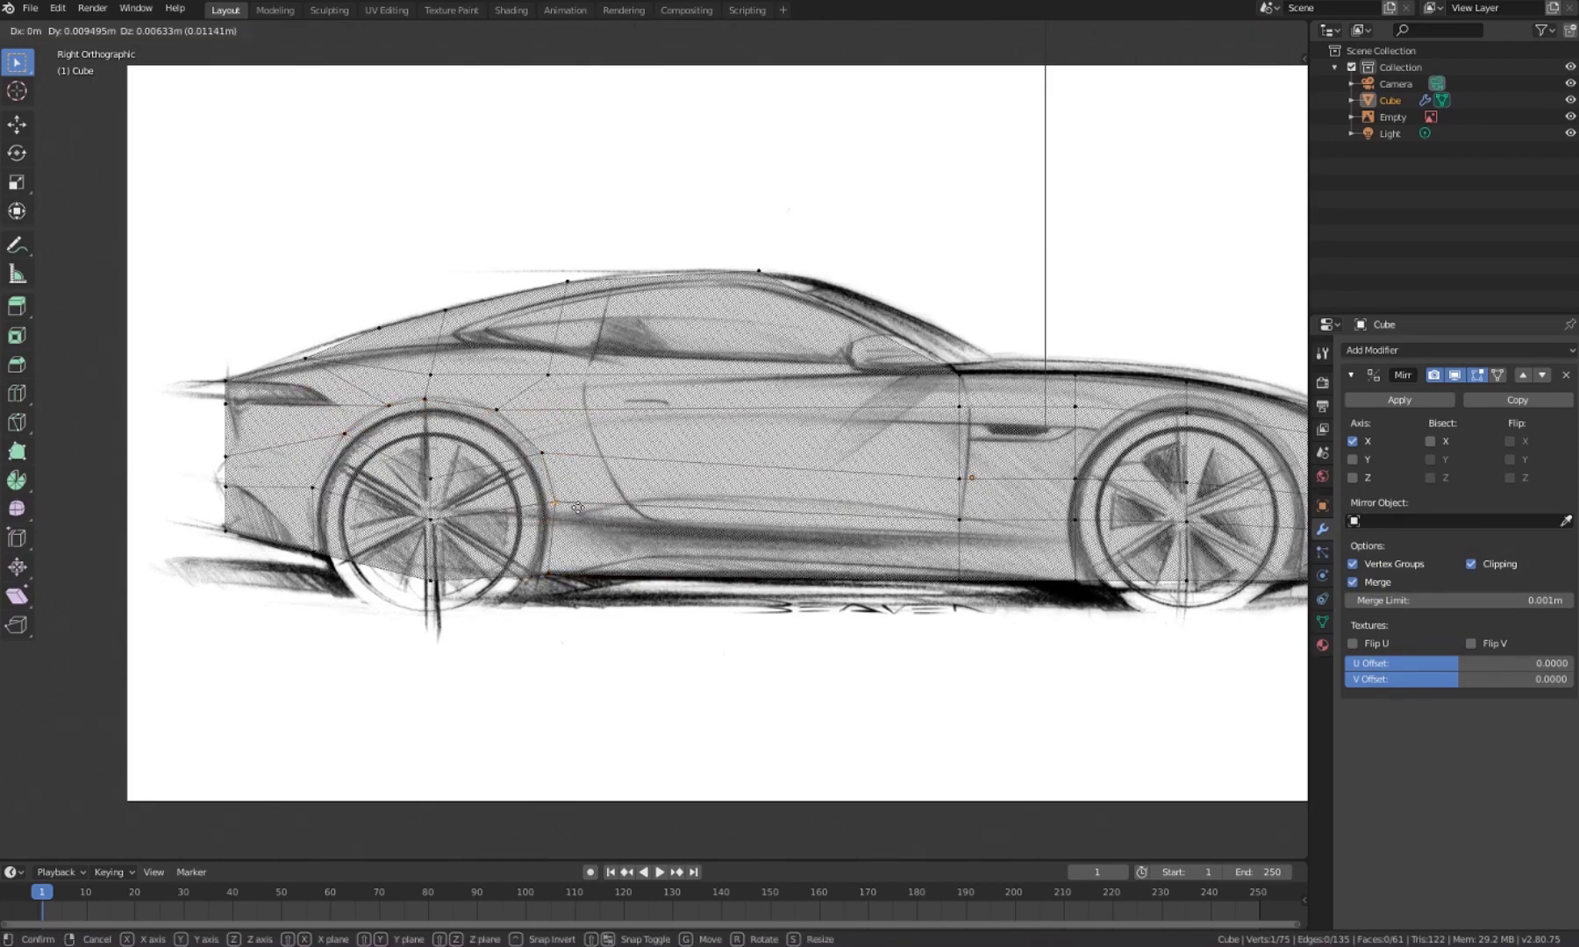
left_click(546, 574, "shift")
middle_click_drag(1143, 459, 738, 436, "shift")
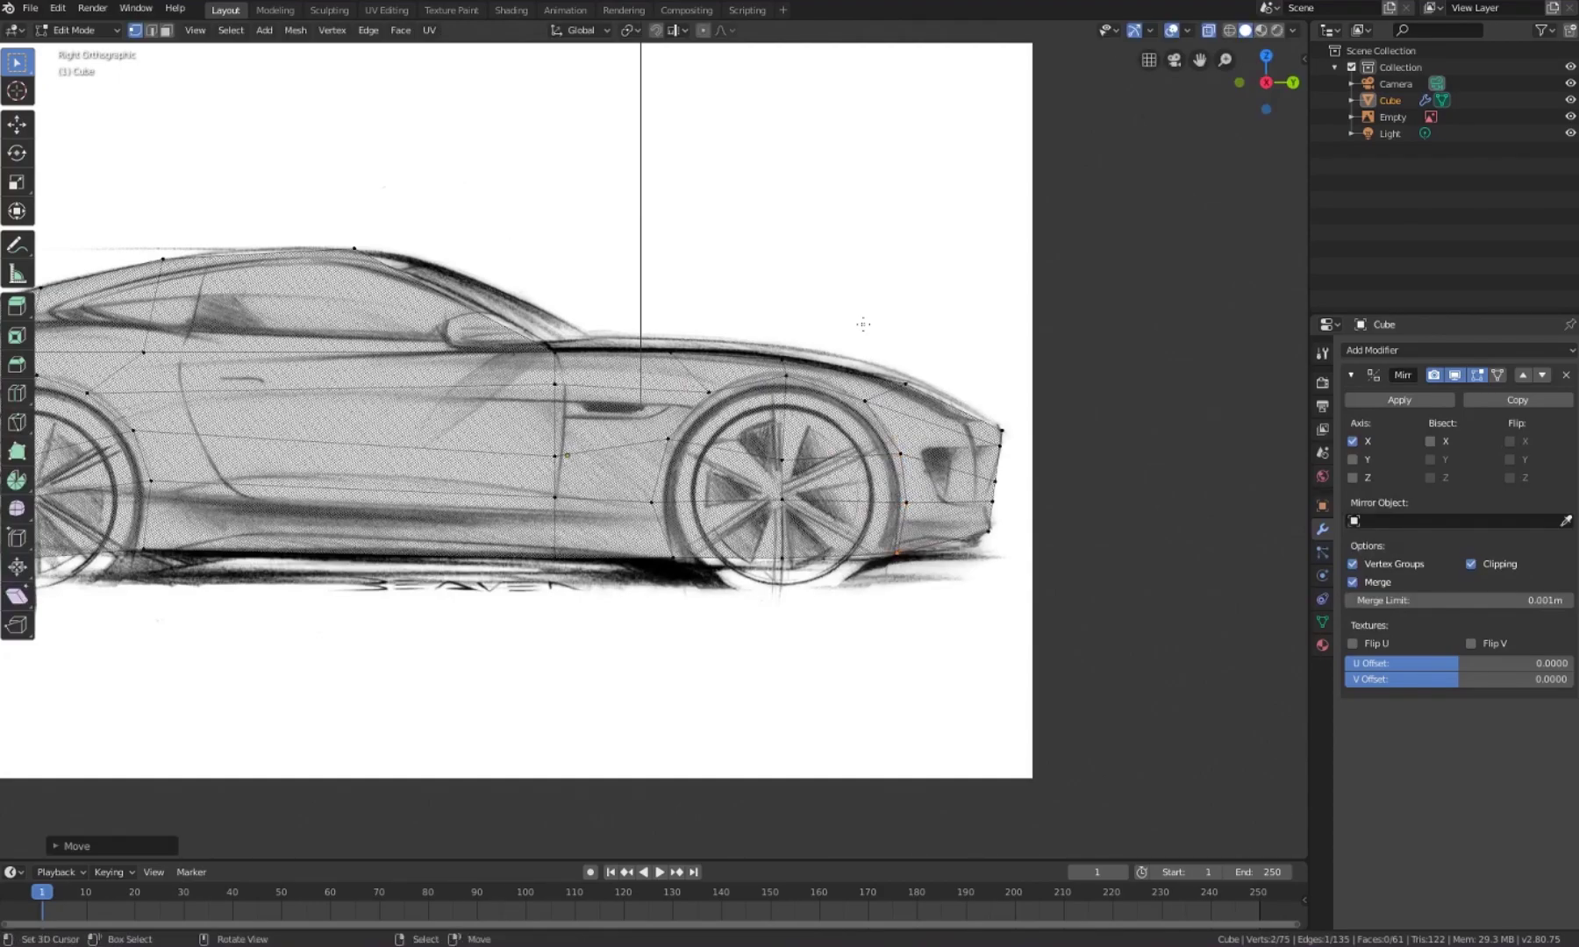
Step: Circle-select the body's side faces from the front through the door
key("Home")
key("c")
left_click_drag(209, 384, 581, 540)
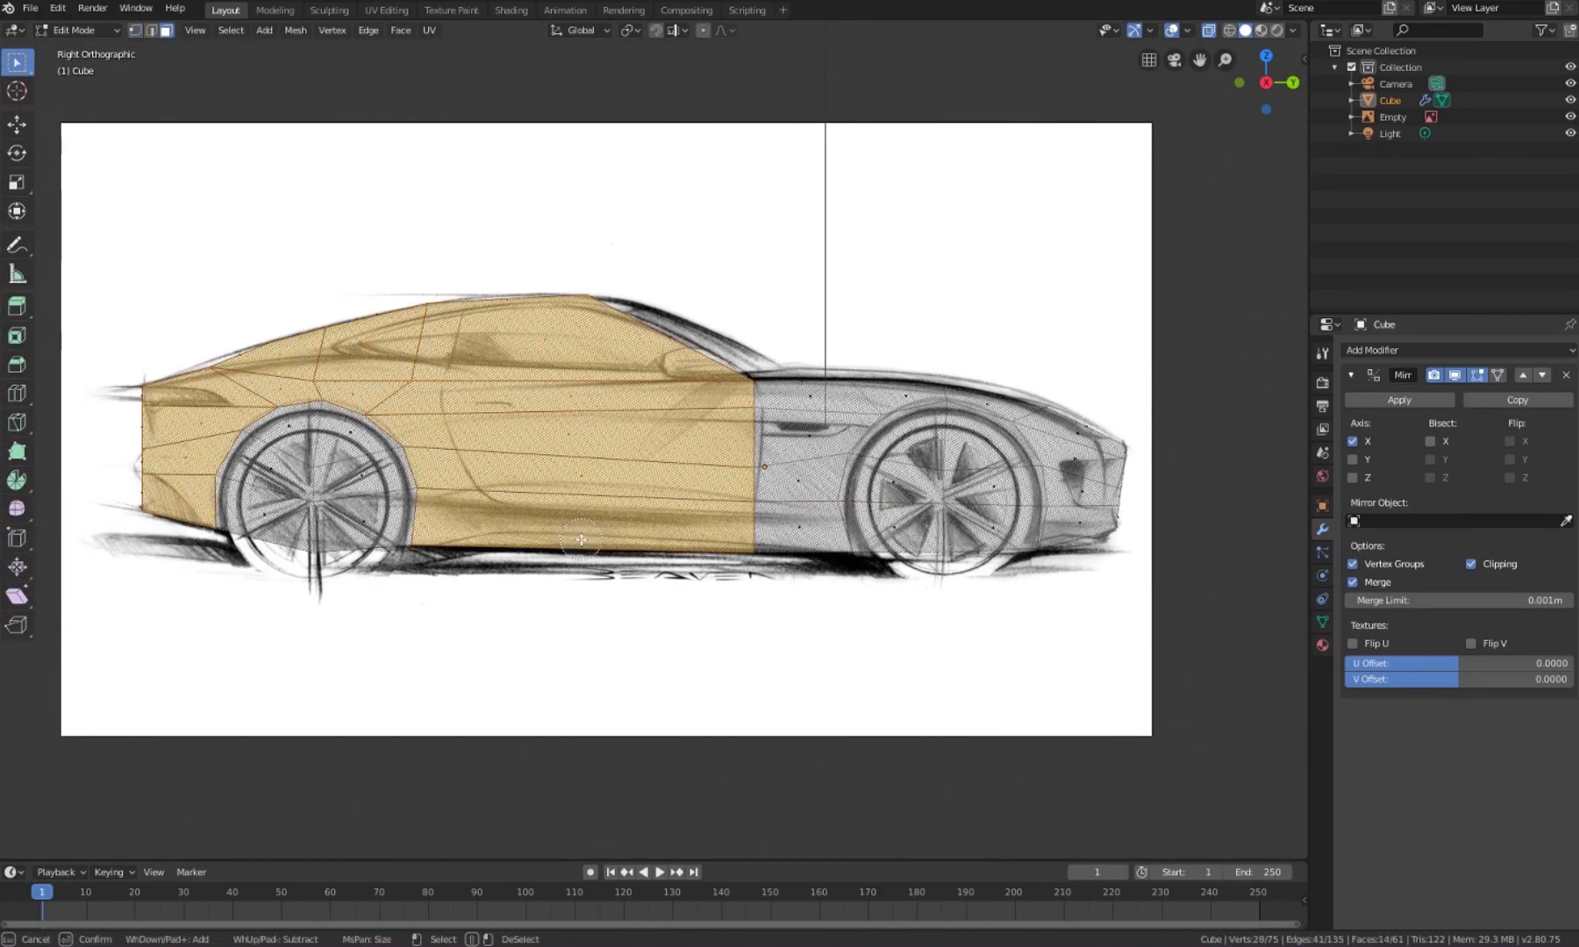
key("Escape")
middle_click_drag(653, 103, 762, 239)
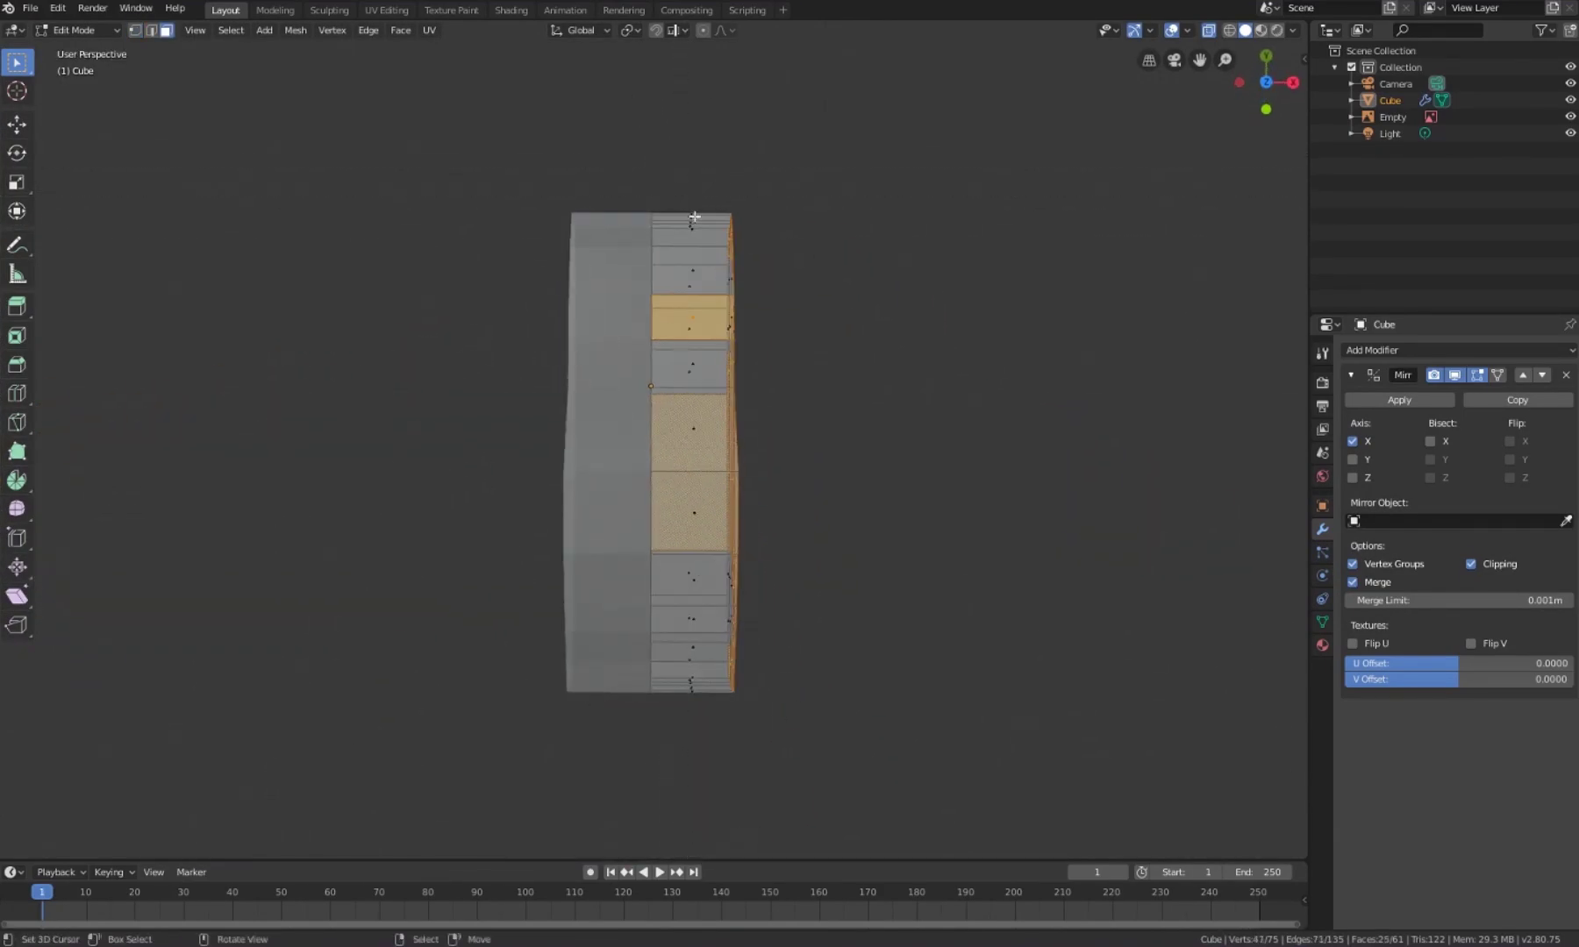
Step: Extrude the selected side faces outward into fender bulges
middle_click_drag(884, 327, 747, 476)
key("e")
mouse_move(924, 365)
middle_mouse_down()
mouse_move(1011, 461)
mouse_move(806, 427)
mouse_move(821, 346)
mouse_move(877, 307)
middle_mouse_up()
key("a")
key("shift+space")
key("g")
key("alt+a")
key("KP_3")
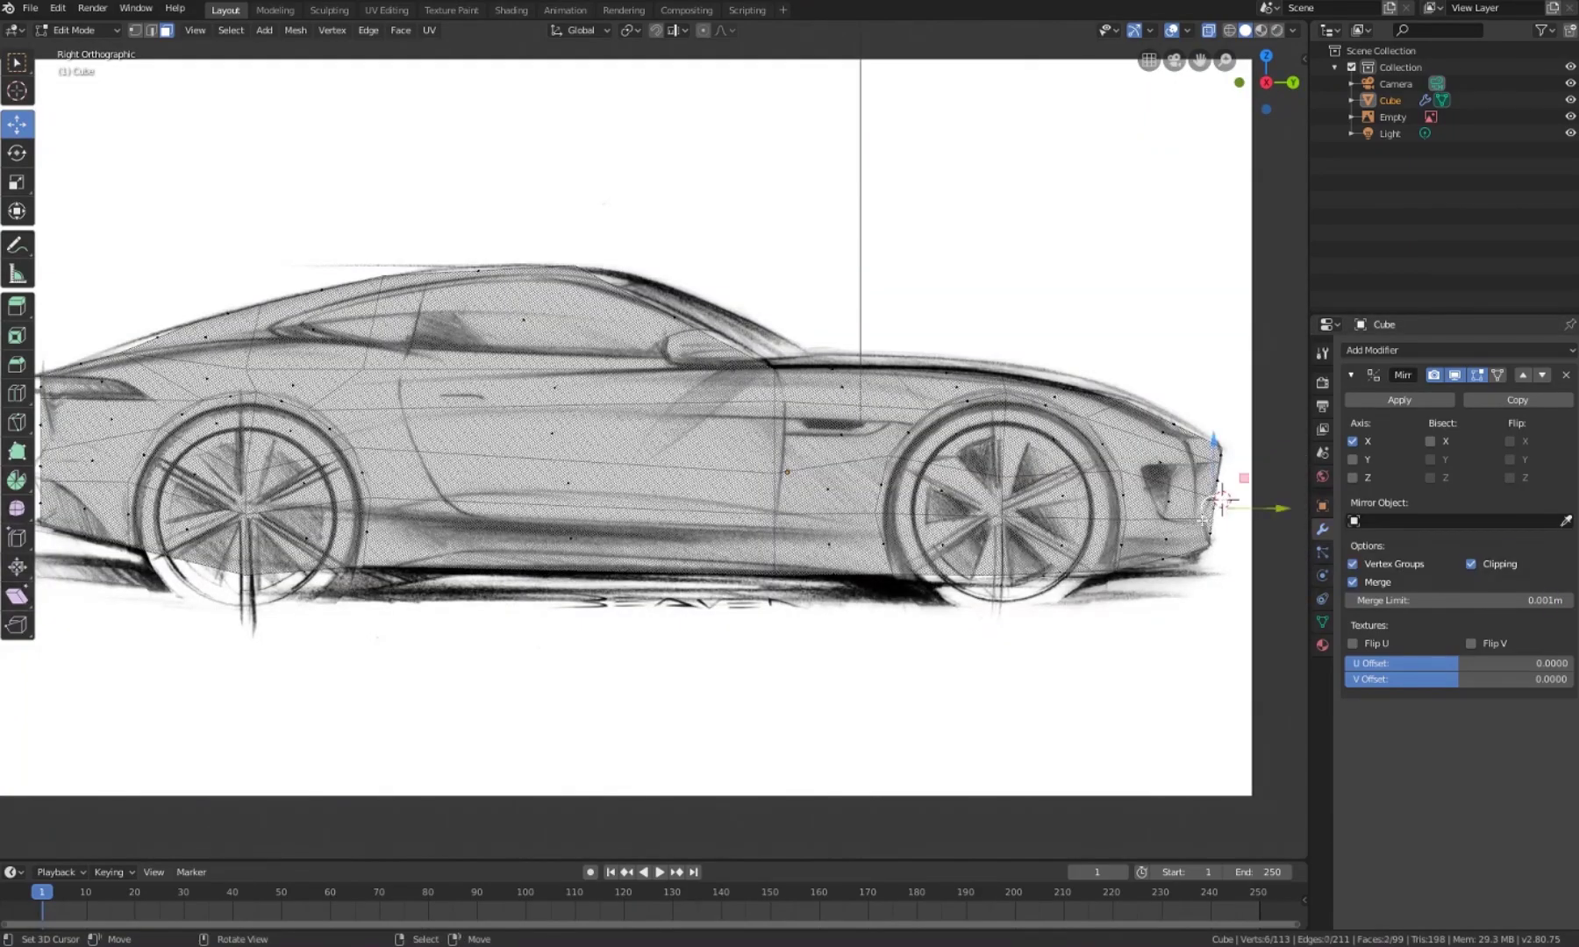
mouse_move(1272, 376)
middle_mouse_down()
mouse_move(877, 395)
mouse_move(631, 438)
mouse_move(1005, 321)
mouse_move(1128, 462)
mouse_move(980, 458)
middle_mouse_up()
Step: Add another loop cut across the body, enable X-ray and nudge nose and tail vertices to the sketch
key("ctrl+r")
left_click(570, 443)
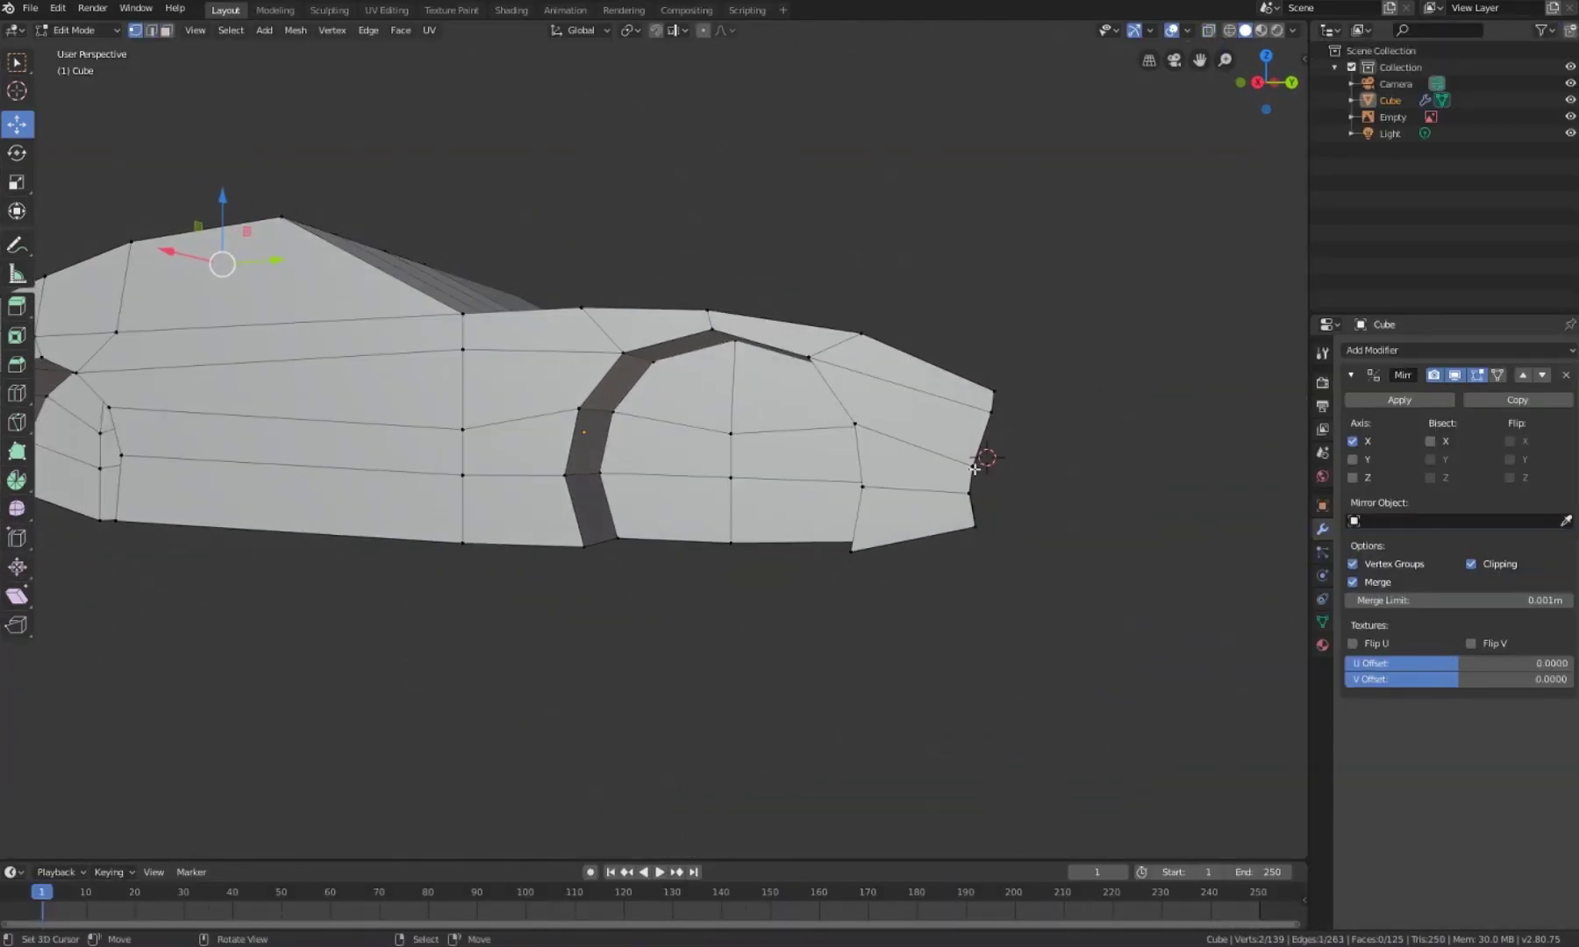
key("KP_3")
left_click(1208, 31)
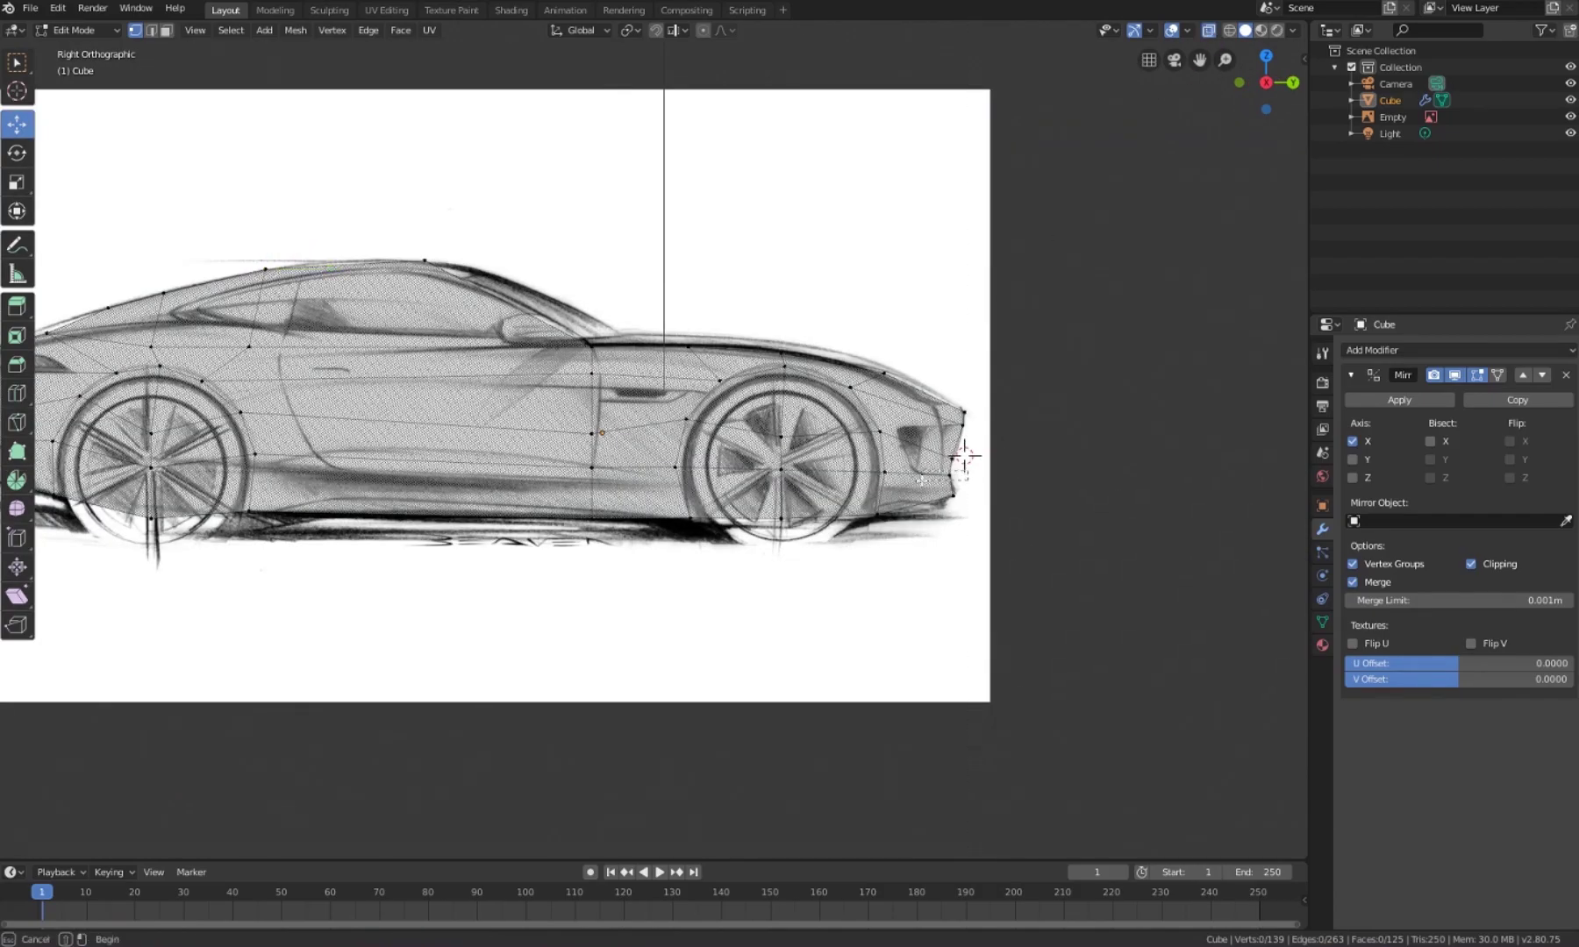
left_click(987, 488)
middle_click_drag(987, 488, 330, 436)
key("KP_3")
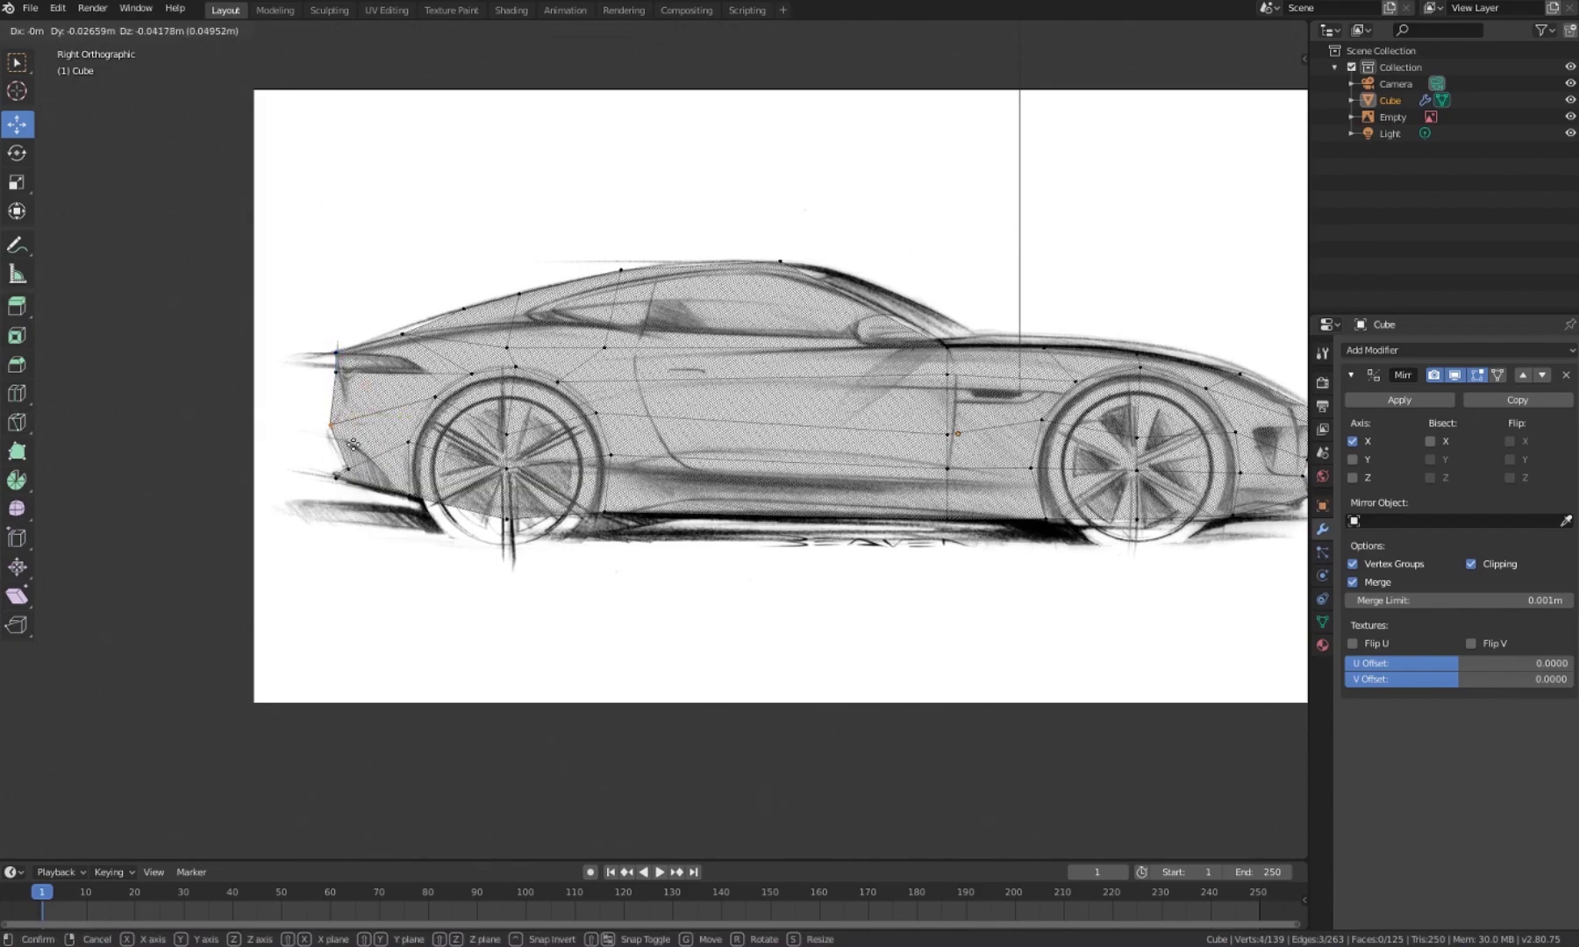
left_click(360, 397)
mouse_move(359, 397)
middle_mouse_down()
mouse_move(891, 268)
mouse_move(1089, 352)
mouse_move(491, 396)
middle_mouse_up()
Step: Move a nose vertex and rotate the front boundary edge loop
scroll(626, 610, "up", 3)
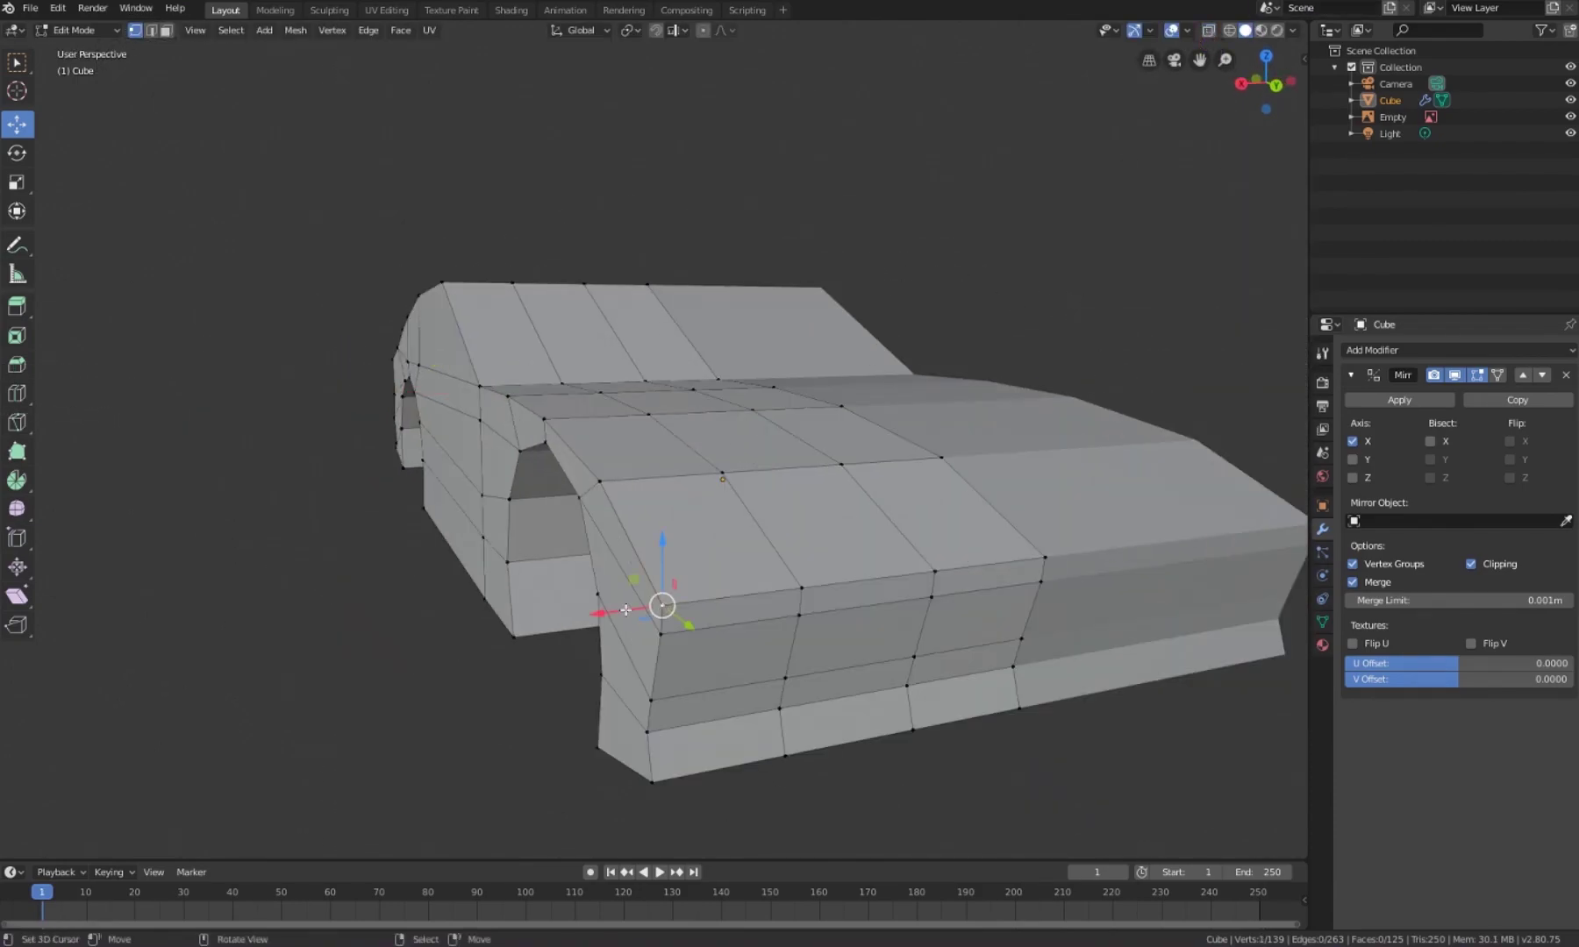
middle_click_drag(625, 609, 1087, 439)
left_click_drag(1101, 445, 1128, 449)
mouse_move(1085, 471)
middle_mouse_down()
mouse_move(980, 458)
mouse_move(388, 522)
mouse_move(347, 337)
mouse_move(377, 281)
mouse_move(357, 304)
mouse_move(933, 247)
mouse_move(881, 441)
mouse_move(428, 443)
middle_mouse_up()
key("2")
left_click(342, 329, "alt")
key("r")
left_click(386, 279)
scroll(369, 307, "up", 3)
key("Escape")
scroll(456, 537, "down", 5)
mouse_move(456, 537)
middle_mouse_down()
mouse_move(561, 491)
mouse_move(394, 556)
middle_mouse_up()
Step: Move a vertex at the front corner of the nose
key("1")
left_click(526, 540)
key("g")
key("x")
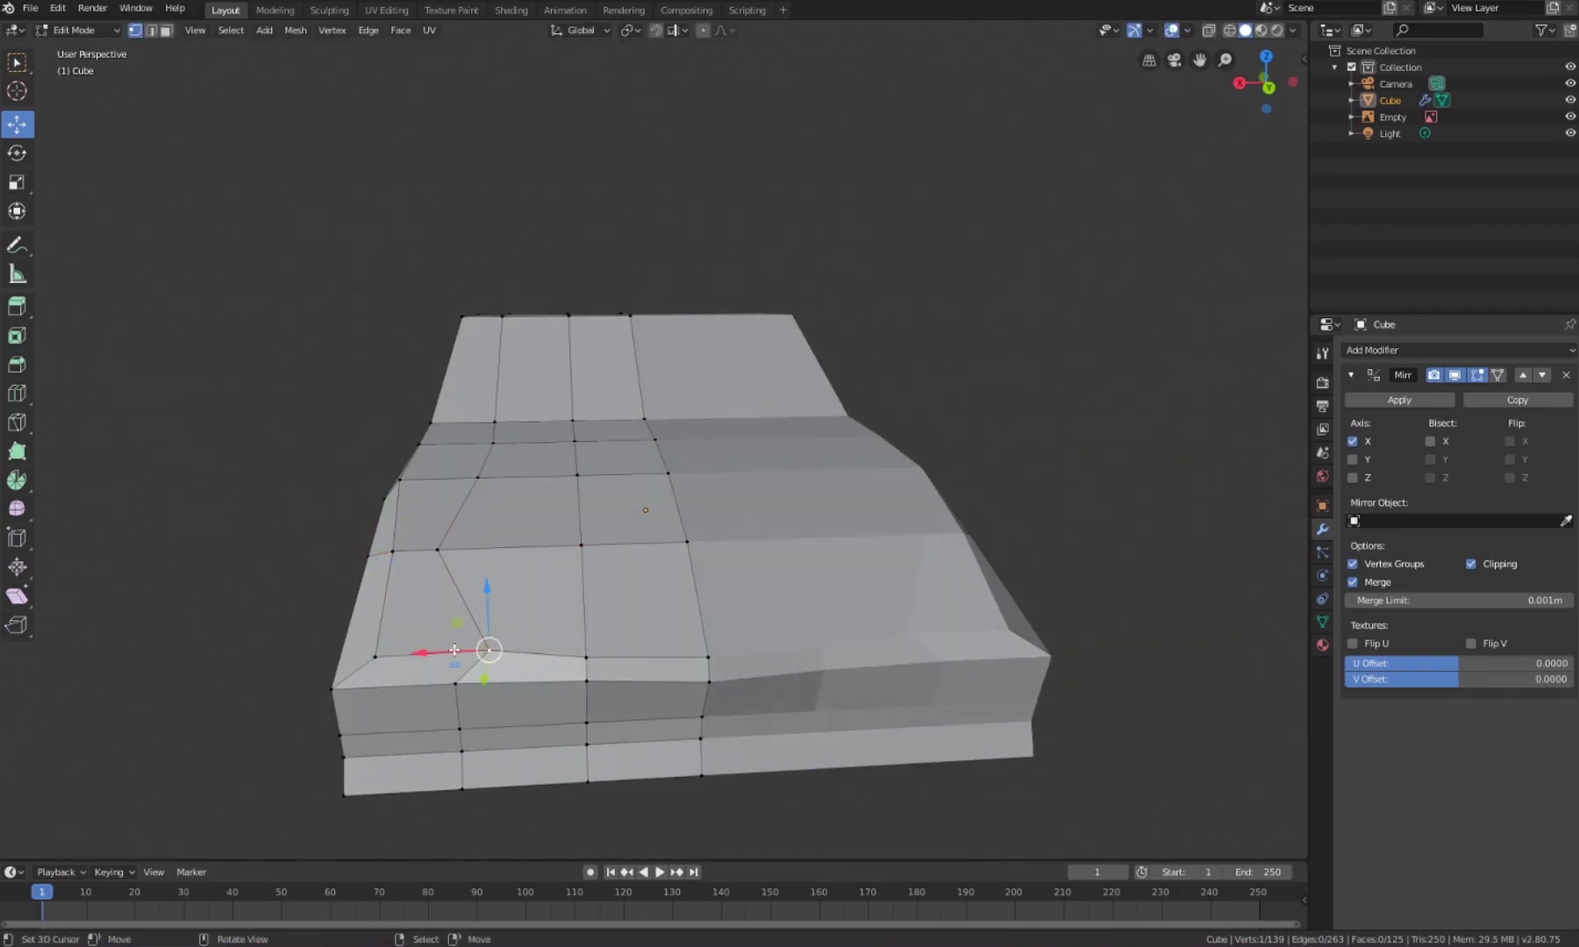
mouse_move(455, 650)
middle_mouse_down()
mouse_move(629, 467)
mouse_move(722, 427)
middle_mouse_up()
Step: Move a hood edge with a plane-locked move and adjust its vertex
key("2")
left_click(629, 466)
key("g")
key("shift+x")
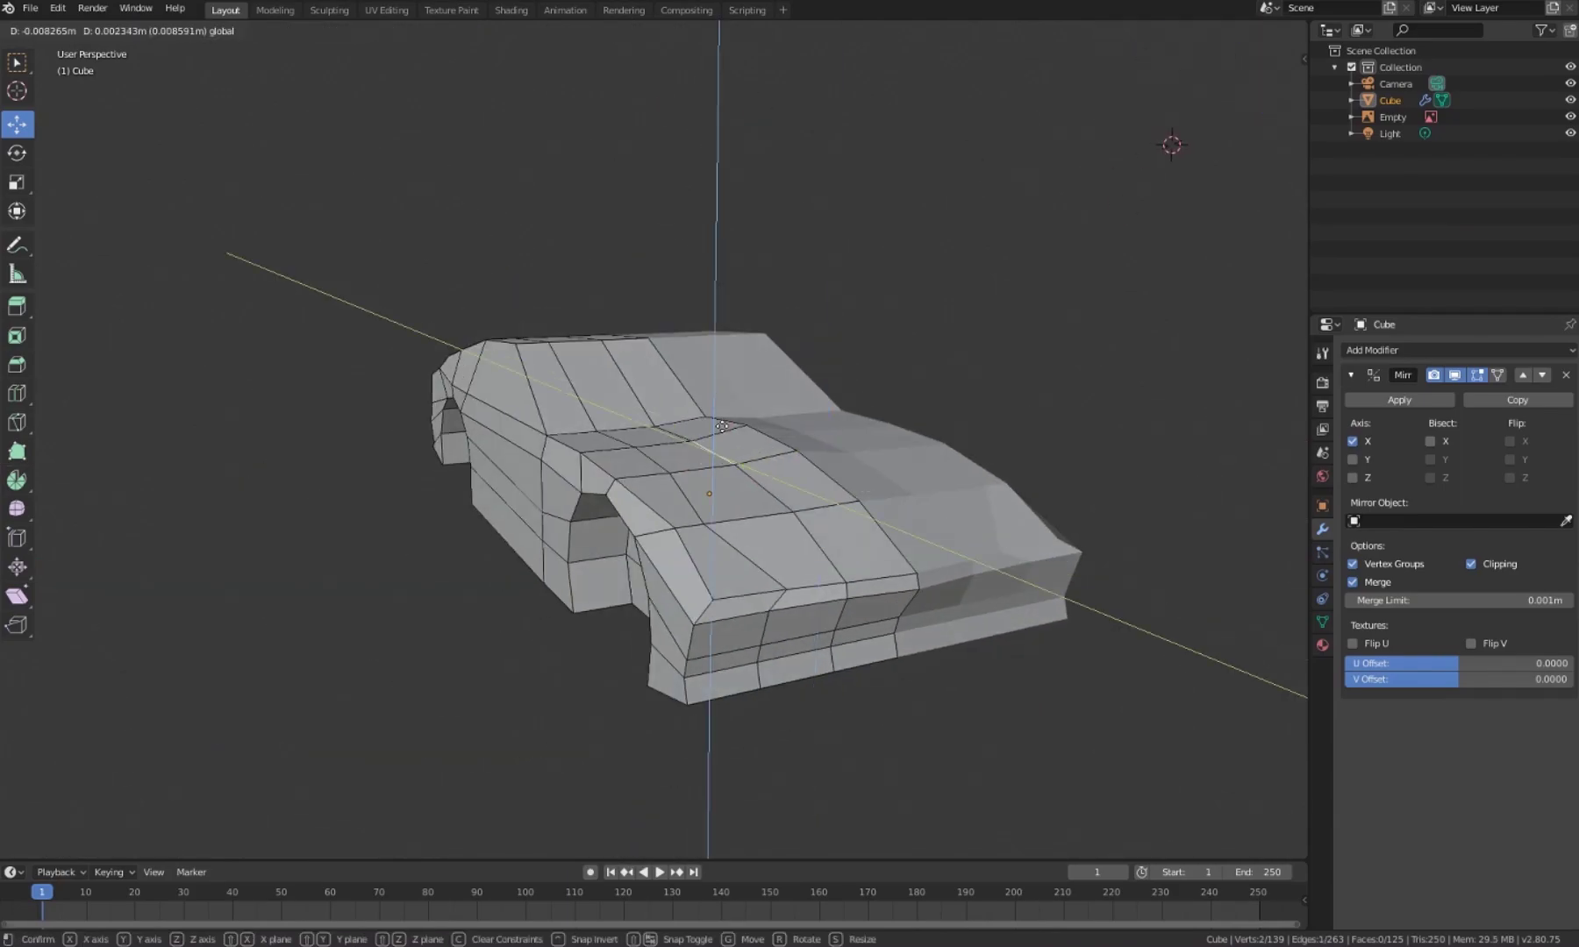
mouse_move(619, 446)
middle_mouse_down()
mouse_move(954, 473)
mouse_move(368, 561)
middle_mouse_up()
scroll(350, 576, "up", 2)
key("1")
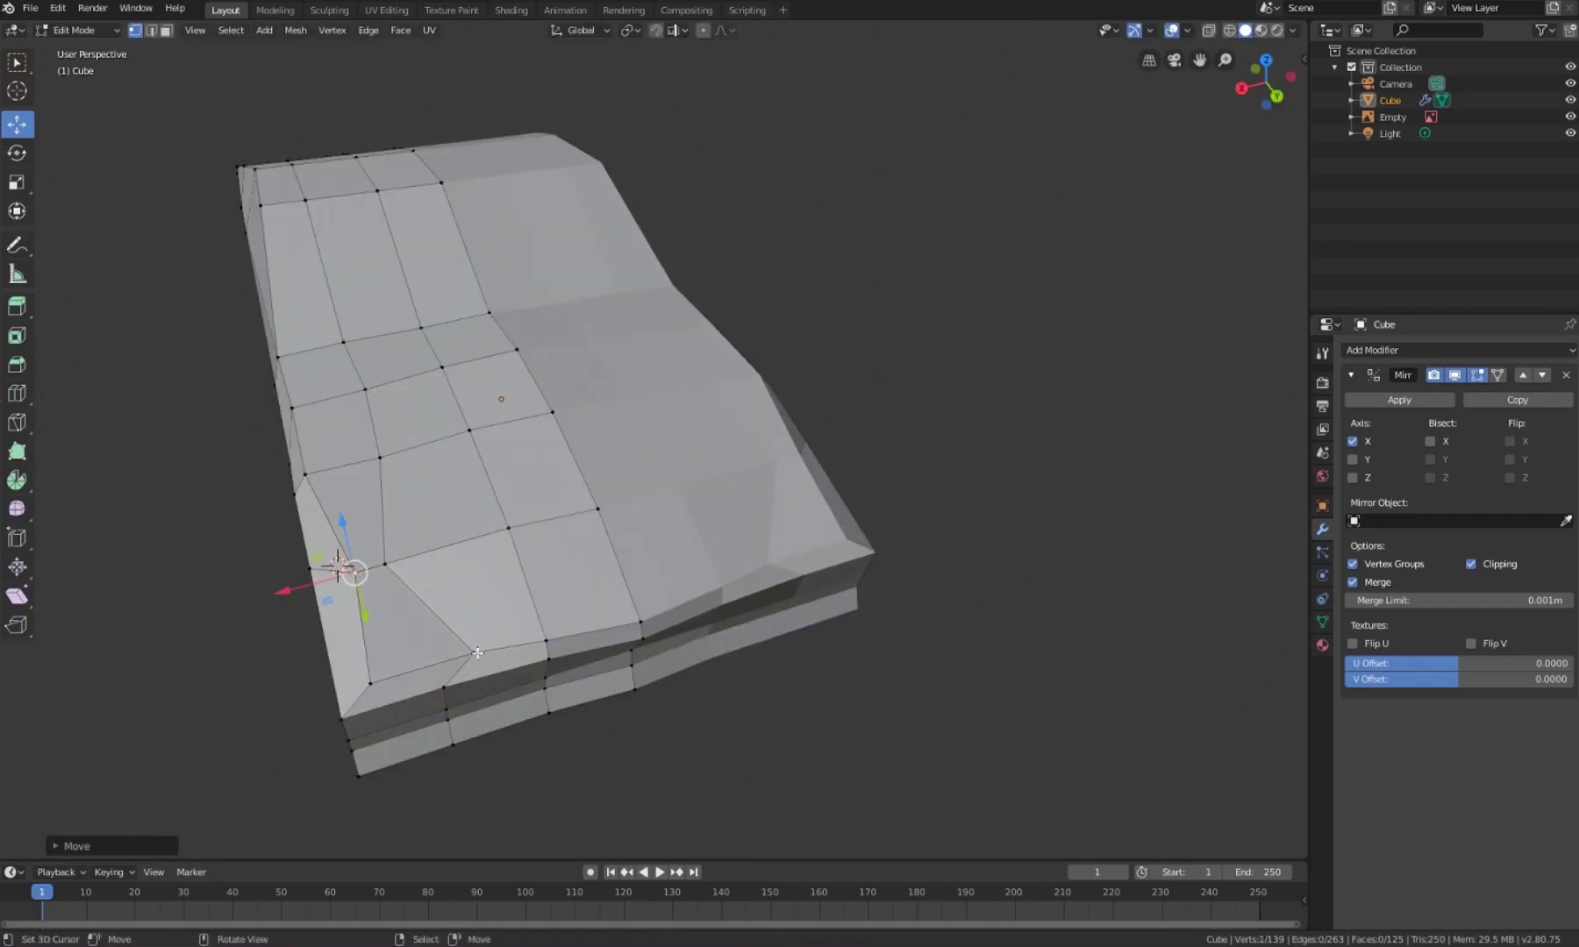
left_click(421, 561)
middle_click_drag(421, 561, 814, 379)
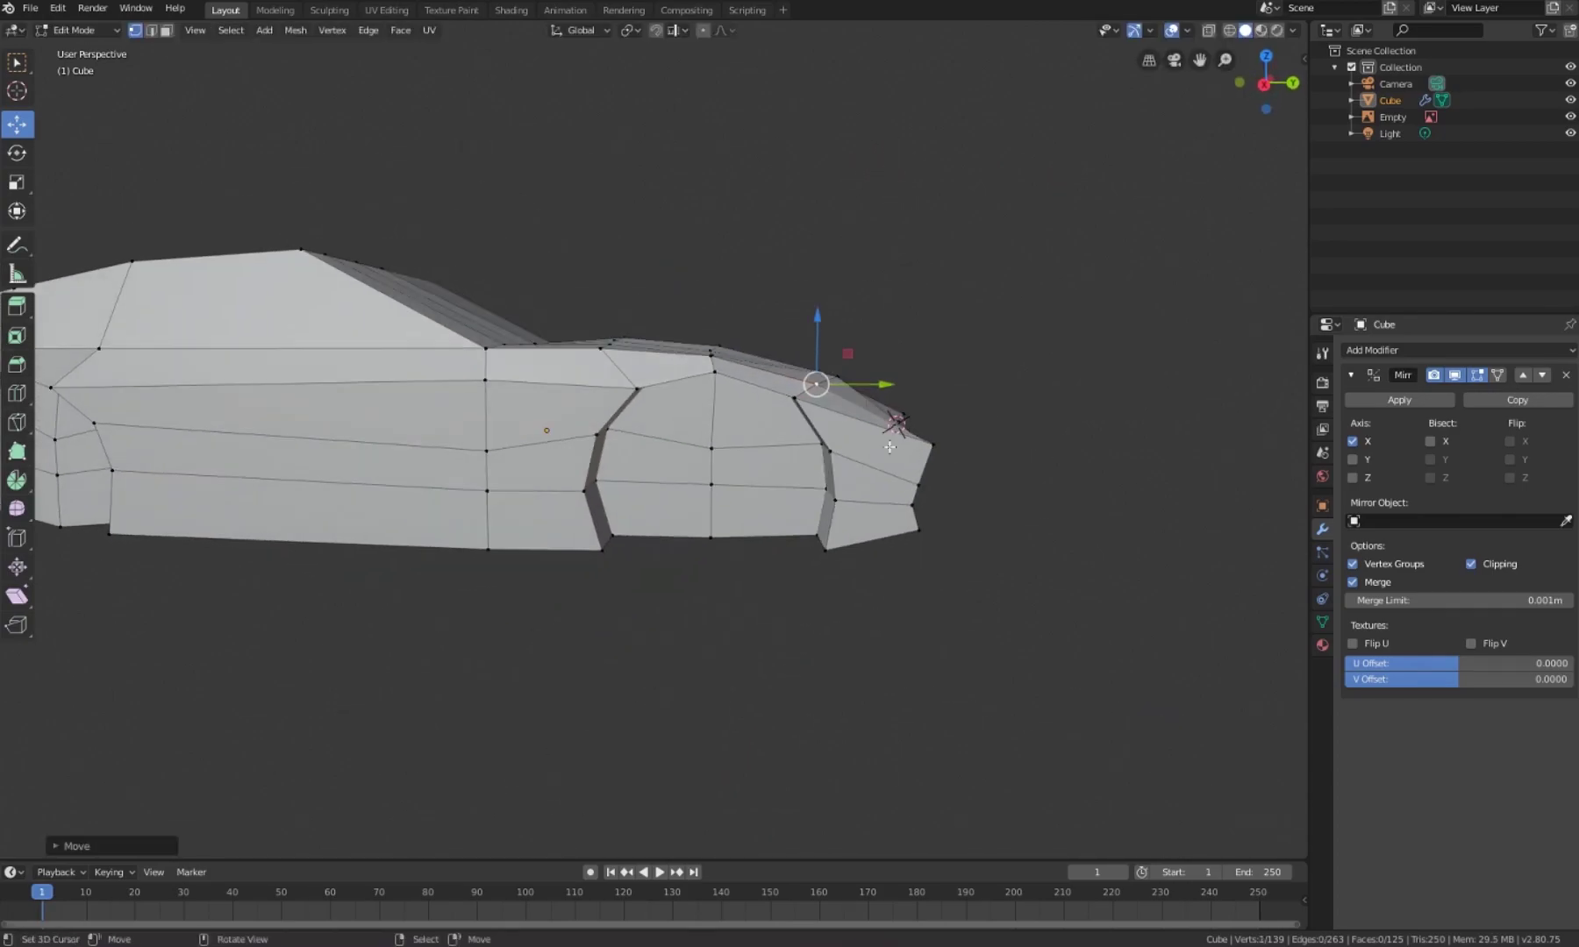
mouse_move(894, 424)
middle_mouse_down()
mouse_move(849, 418)
mouse_move(446, 543)
mouse_move(692, 477)
mouse_move(811, 514)
mouse_move(783, 350)
mouse_move(853, 375)
mouse_move(852, 394)
middle_mouse_up()
Step: Inset the front bumper faces into a recessed grille panel
key("3")
key("Escape")
key("ctrl+z")
key("Escape")
key("ctrl+z")
left_click(800, 518)
key("alt+a")
left_click(1292, 29)
Step: Select and move single nose vertices at the front corner
mouse_move(789, 438)
middle_mouse_down()
mouse_move(877, 474)
mouse_move(842, 492)
mouse_move(965, 394)
mouse_move(926, 308)
mouse_move(624, 248)
mouse_move(651, 316)
mouse_move(667, 299)
mouse_move(821, 272)
mouse_move(690, 370)
mouse_move(581, 330)
middle_mouse_up()
key("1")
left_click(844, 493)
key("alt+a")
left_click(652, 326)
key("g")
key("g")
Step: Slide a body vertex along the car's length and select a body edge
key("y")
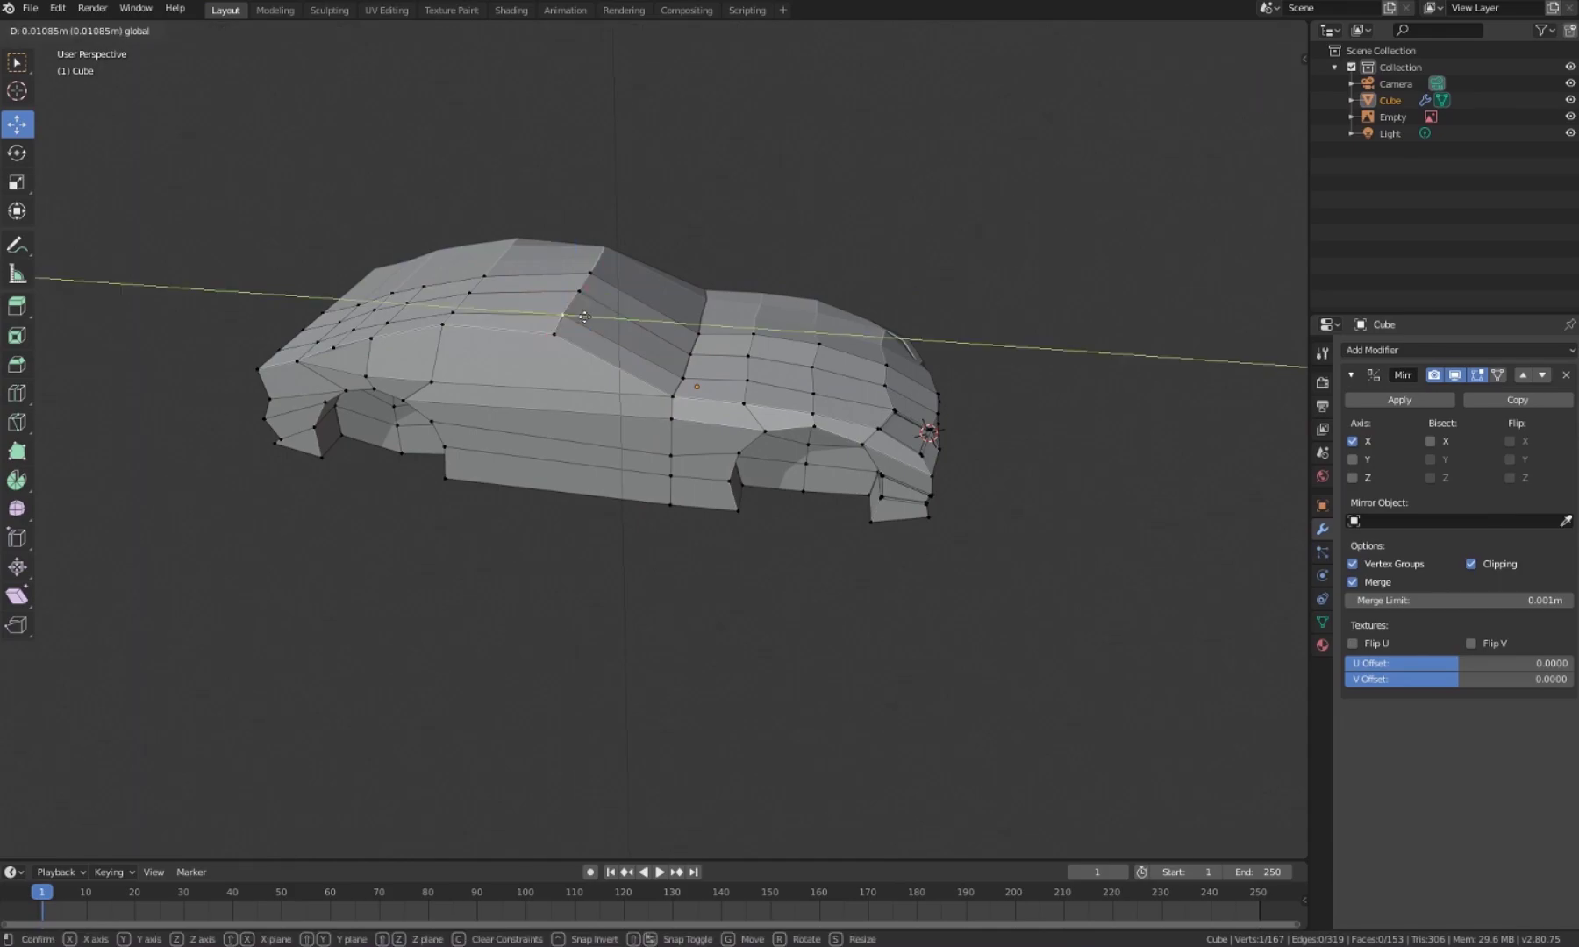
left_click(706, 359)
key("alt+a")
mouse_move(706, 359)
middle_mouse_down()
mouse_move(884, 295)
mouse_move(959, 346)
mouse_move(767, 359)
mouse_move(853, 232)
mouse_move(813, 211)
middle_mouse_up()
key("2")
left_click(813, 211)
Step: Cut a new vertical edge loop through the door area of the body
key("ctrl+r")
mouse_move(715, 240)
middle_mouse_down()
mouse_move(863, 133)
mouse_move(748, 169)
middle_mouse_up()
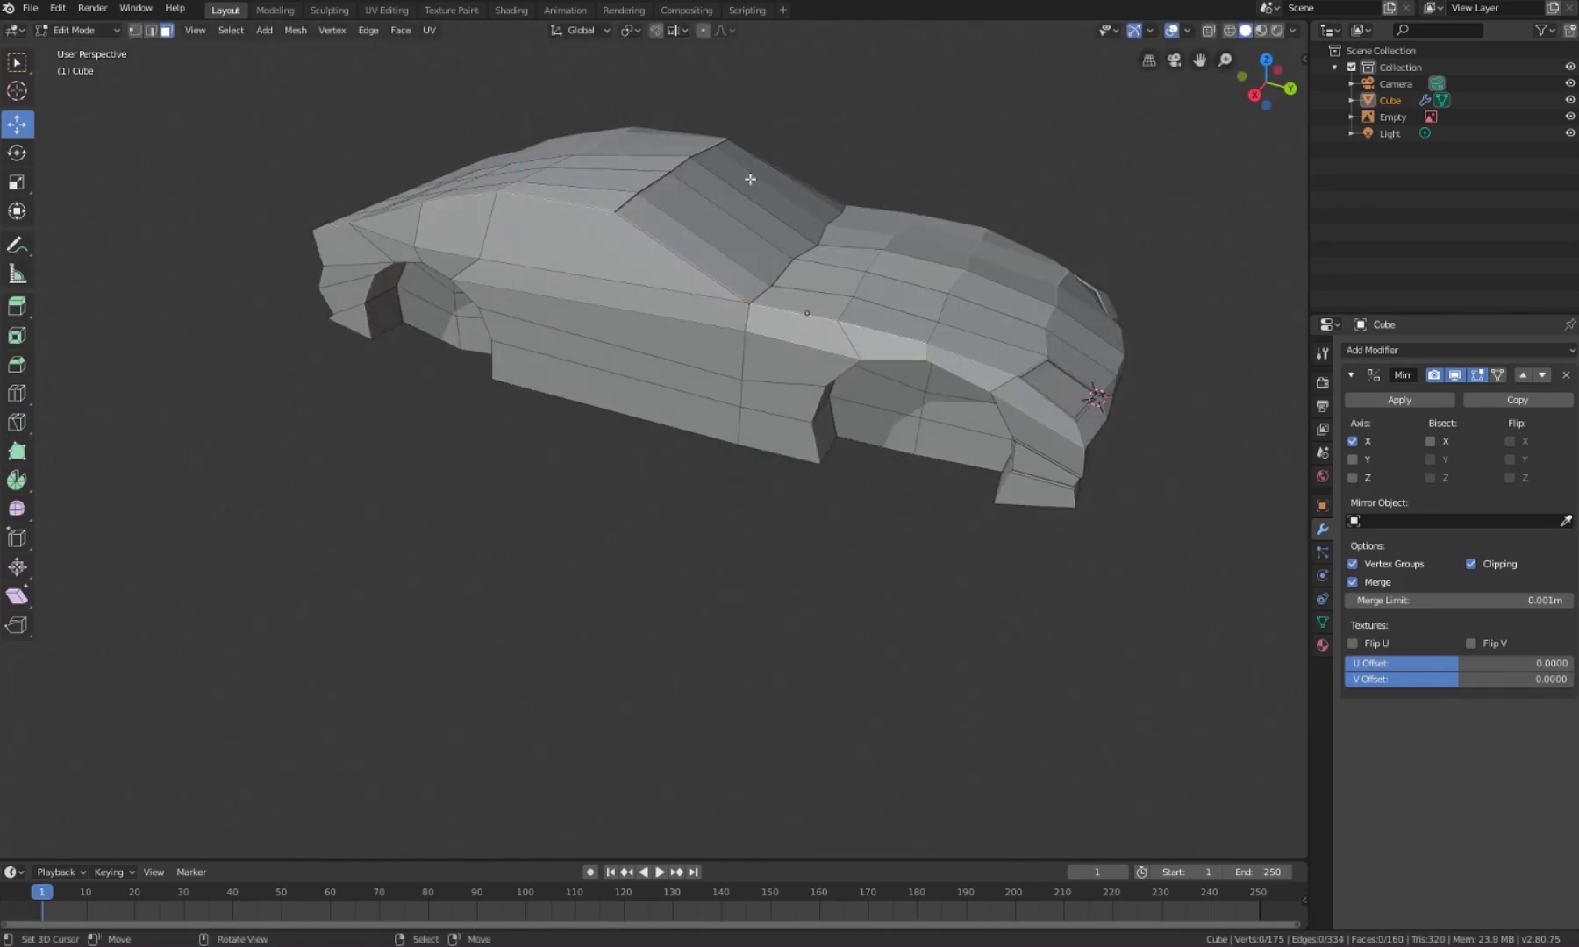
key("KP_3")
left_click_drag(540, 243, 492, 306)
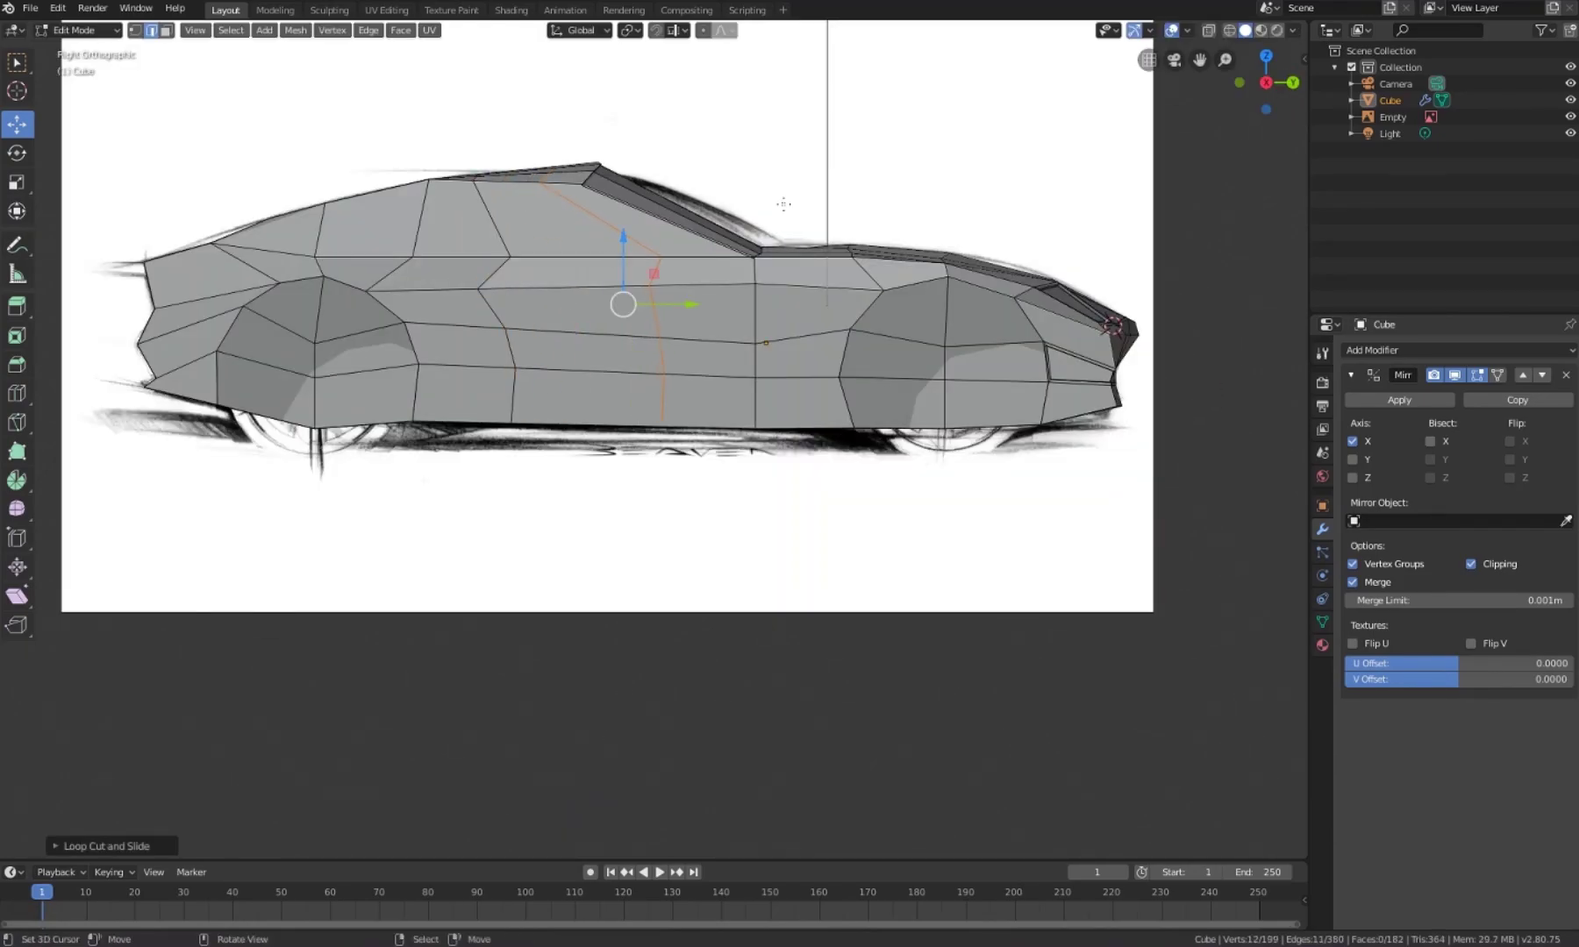
mouse_move(783, 204)
middle_mouse_down()
mouse_move(711, 134)
mouse_move(603, 154)
mouse_move(692, 233)
mouse_move(595, 169)
mouse_move(614, 263)
mouse_move(526, 220)
mouse_move(562, 219)
mouse_move(602, 258)
mouse_move(554, 164)
mouse_move(614, 263)
mouse_move(651, 205)
middle_mouse_up()
Step: Adjust the height of the windshield's top corner vertex
key("1")
key("alt+a")
left_click(553, 114)
key("g")
key("z")
key("Escape")
key("ctrl+z")
key("Escape")
Step: Inset the side window face and extrude the roof faces
left_click(438, 198)
key("i")
left_click(523, 176)
key("e")
Step: Reposition a vertex at the front of the car body
key("1")
left_click(582, 482)
mouse_move(581, 482)
middle_mouse_down()
mouse_move(606, 425)
mouse_move(271, 253)
mouse_move(436, 501)
mouse_move(614, 351)
mouse_move(779, 166)
mouse_move(448, 380)
mouse_move(573, 432)
middle_mouse_up()
left_click(271, 253)
key("g")
left_click(327, 260)
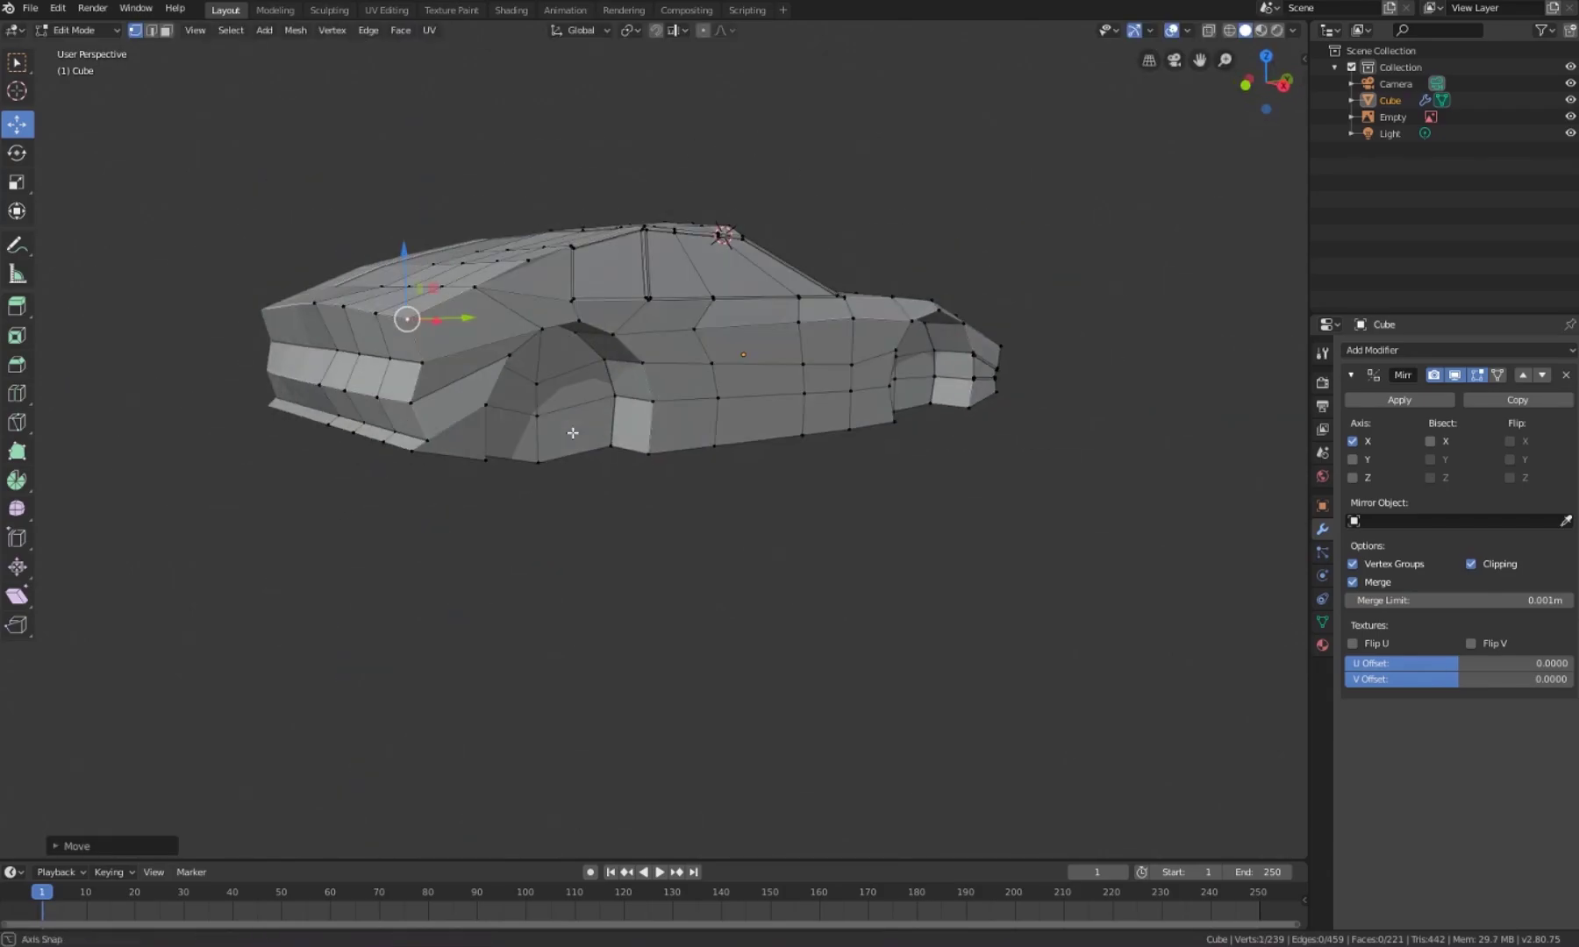
Step: Inset and move the rear panel faces, then line up the side view
left_click(547, 346)
middle_click_drag(547, 345, 588, 205)
left_click(411, 397, "shift")
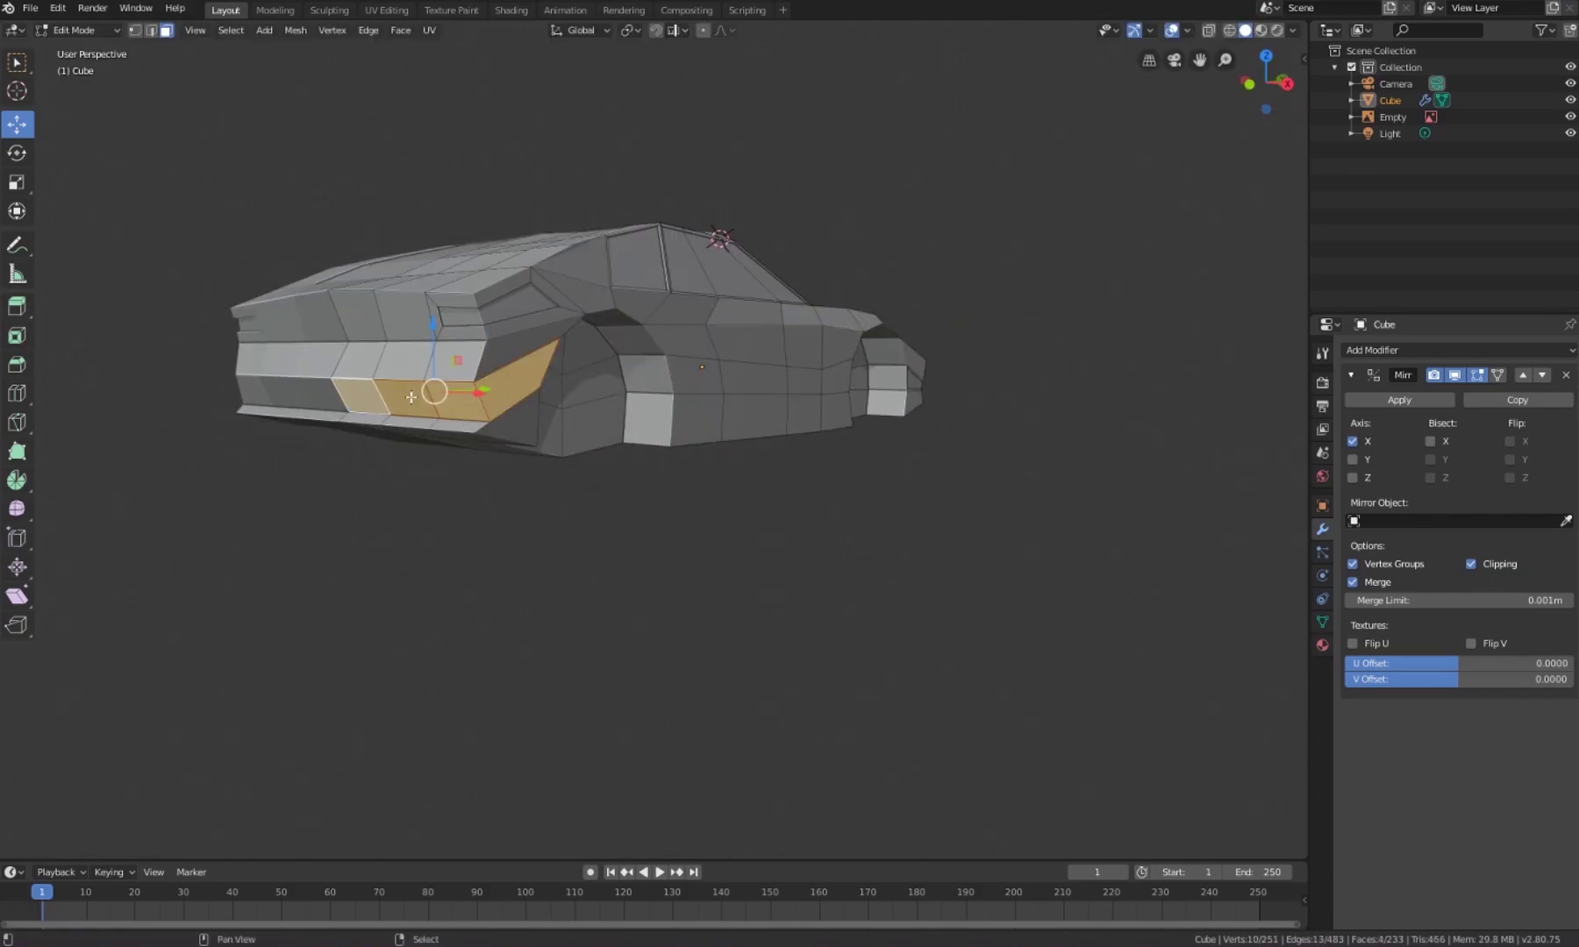
left_click(543, 399)
key("alt+a")
middle_click_drag(543, 400, 953, 316, "alt")
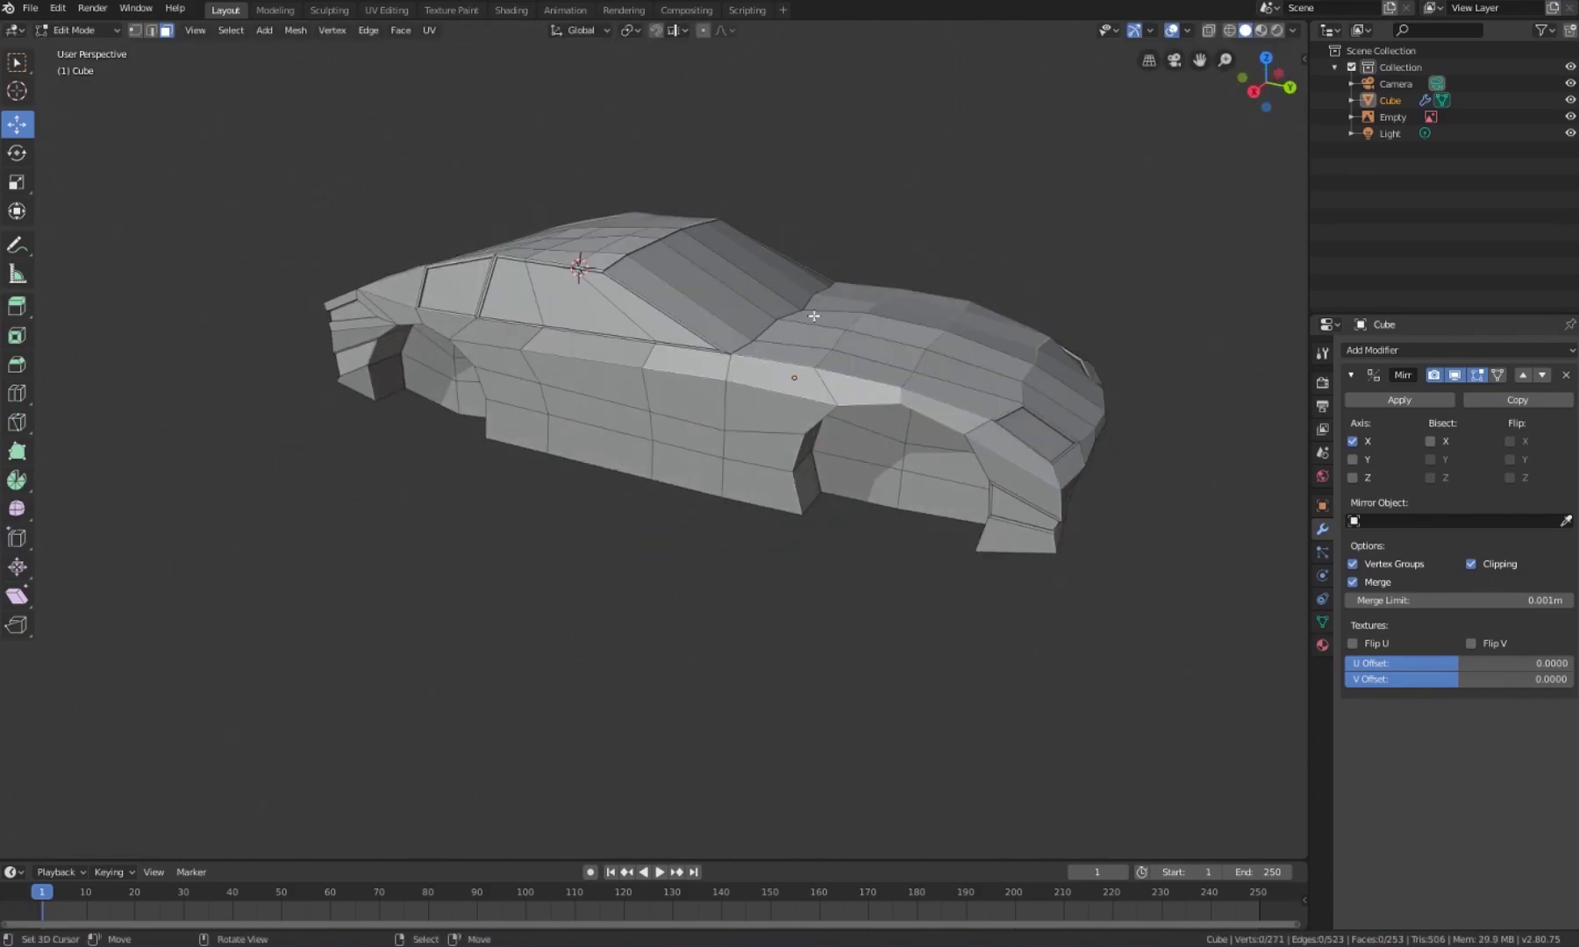
Step: Add a 16-vertex circle for the wheel and rotate it 90° on Y
key("shift+a")
left_click(684, 504)
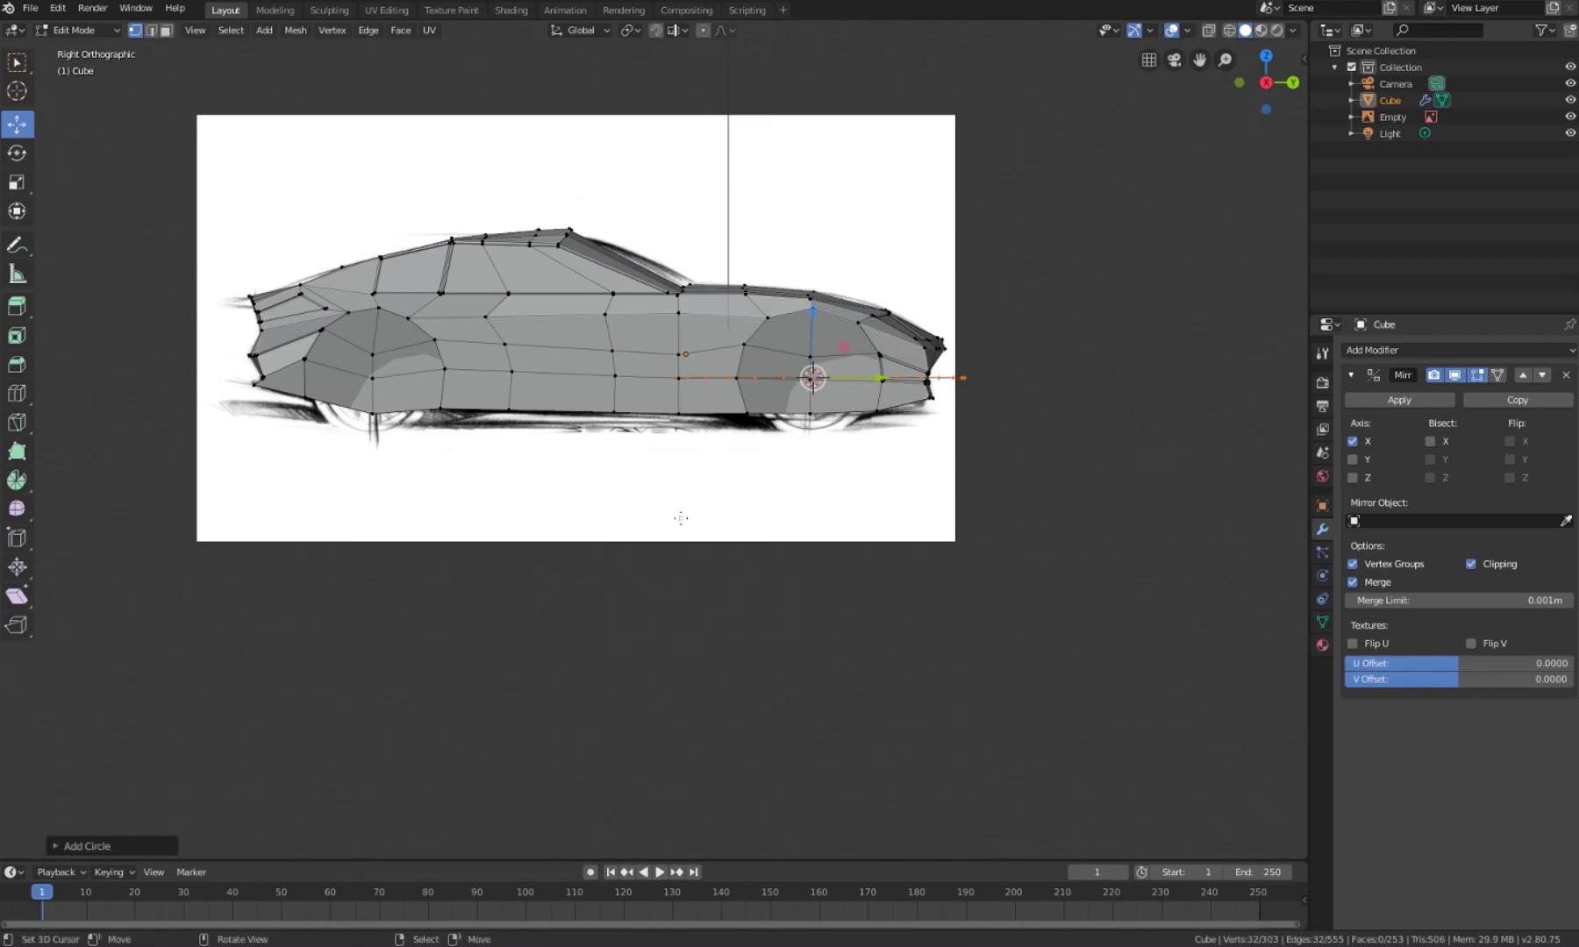
left_click(88, 844)
left_click_drag(216, 665, 176, 665)
middle_click_drag(438, 570, 216, 684)
left_click(719, 517)
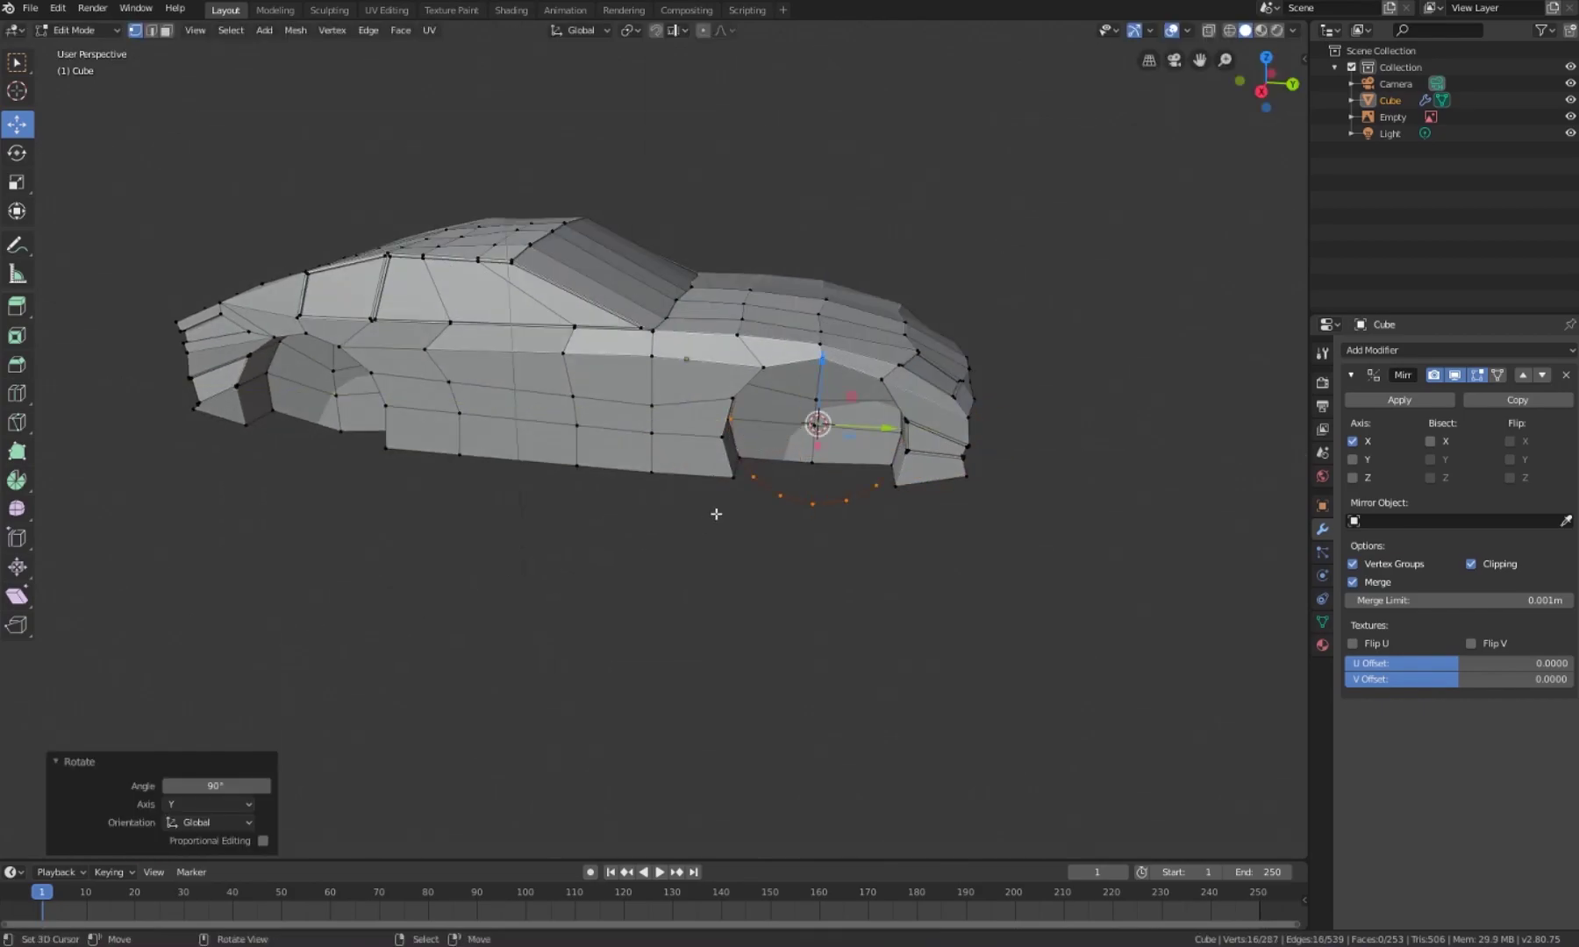
Step: Scale the circle to 0.620 over the front wheel and extrude it into a tire ring
key("KP_3")
key("s")
left_click(720, 517)
key("s")
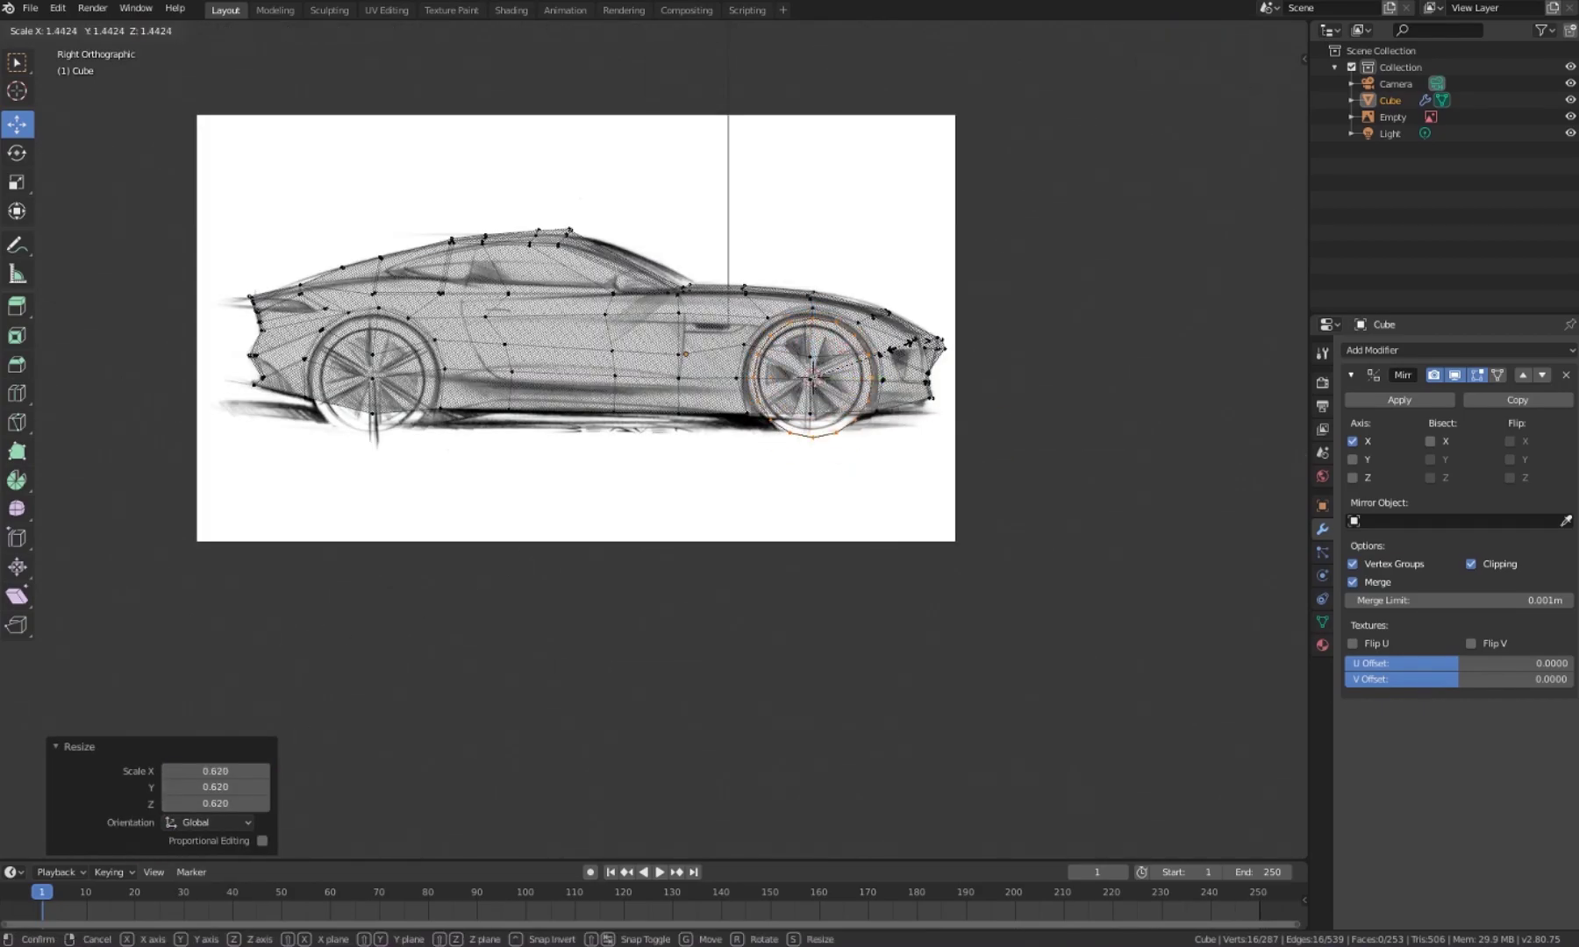
left_click(899, 349)
key("alt+z")
mouse_move(899, 349)
middle_mouse_down()
mouse_move(744, 465)
mouse_move(622, 386)
middle_mouse_up()
left_click(743, 465)
Step: Extrude the wheel's inner ring inward and scale it down
key("alt+a")
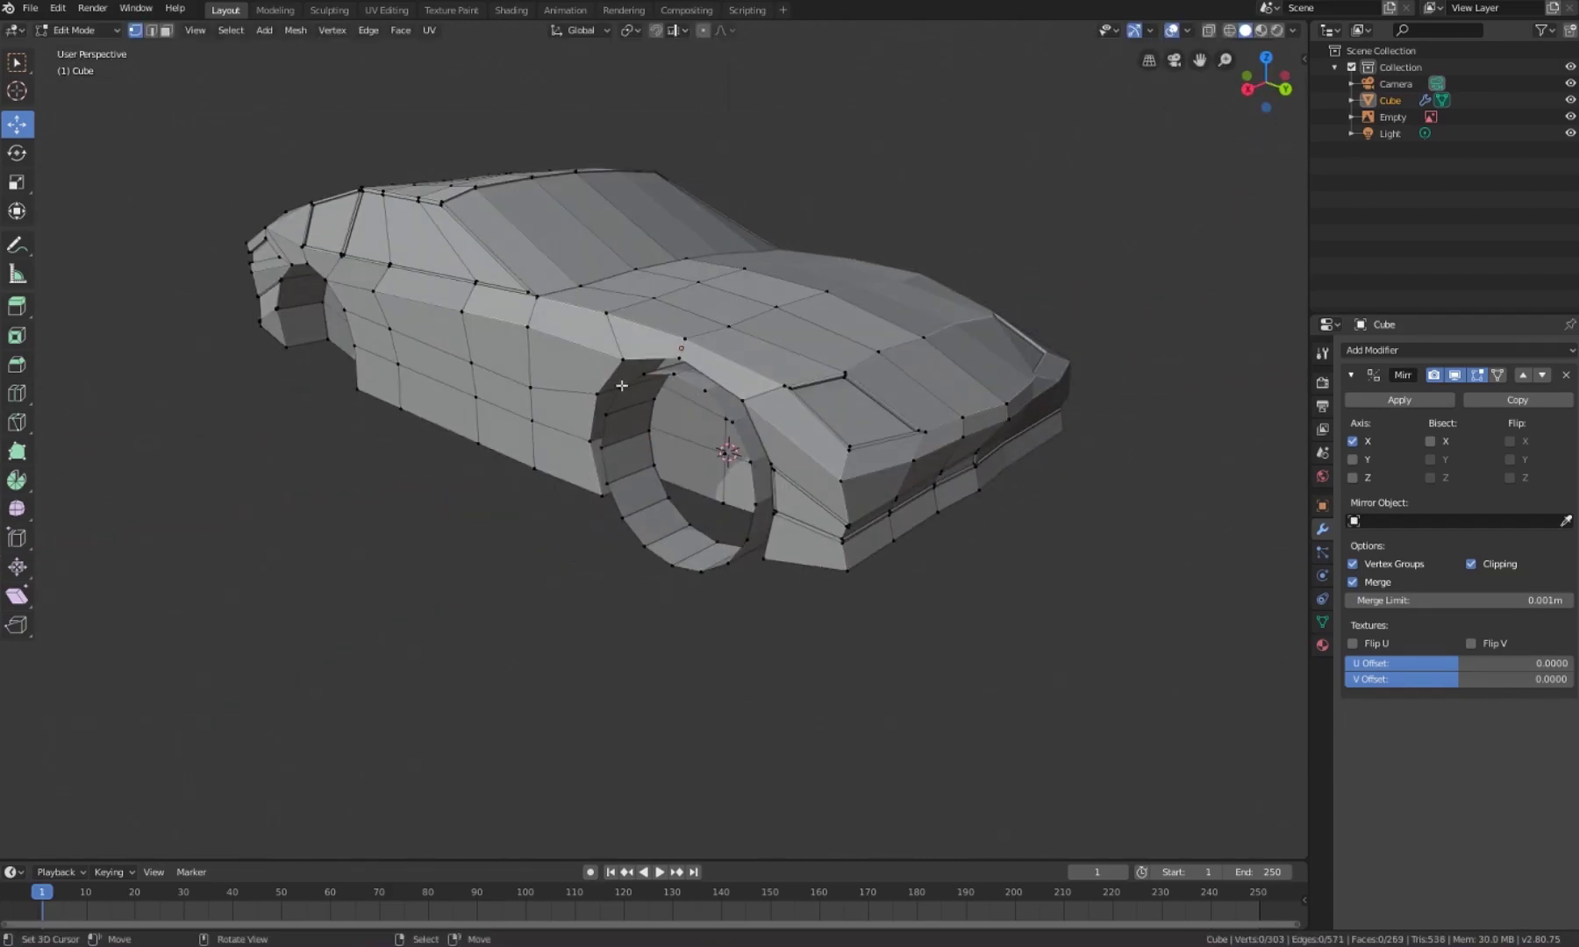
key("e")
key("s")
left_click(663, 475)
mouse_move(664, 475)
middle_mouse_down()
mouse_move(1114, 239)
mouse_move(907, 335)
middle_mouse_up()
key("KP_3")
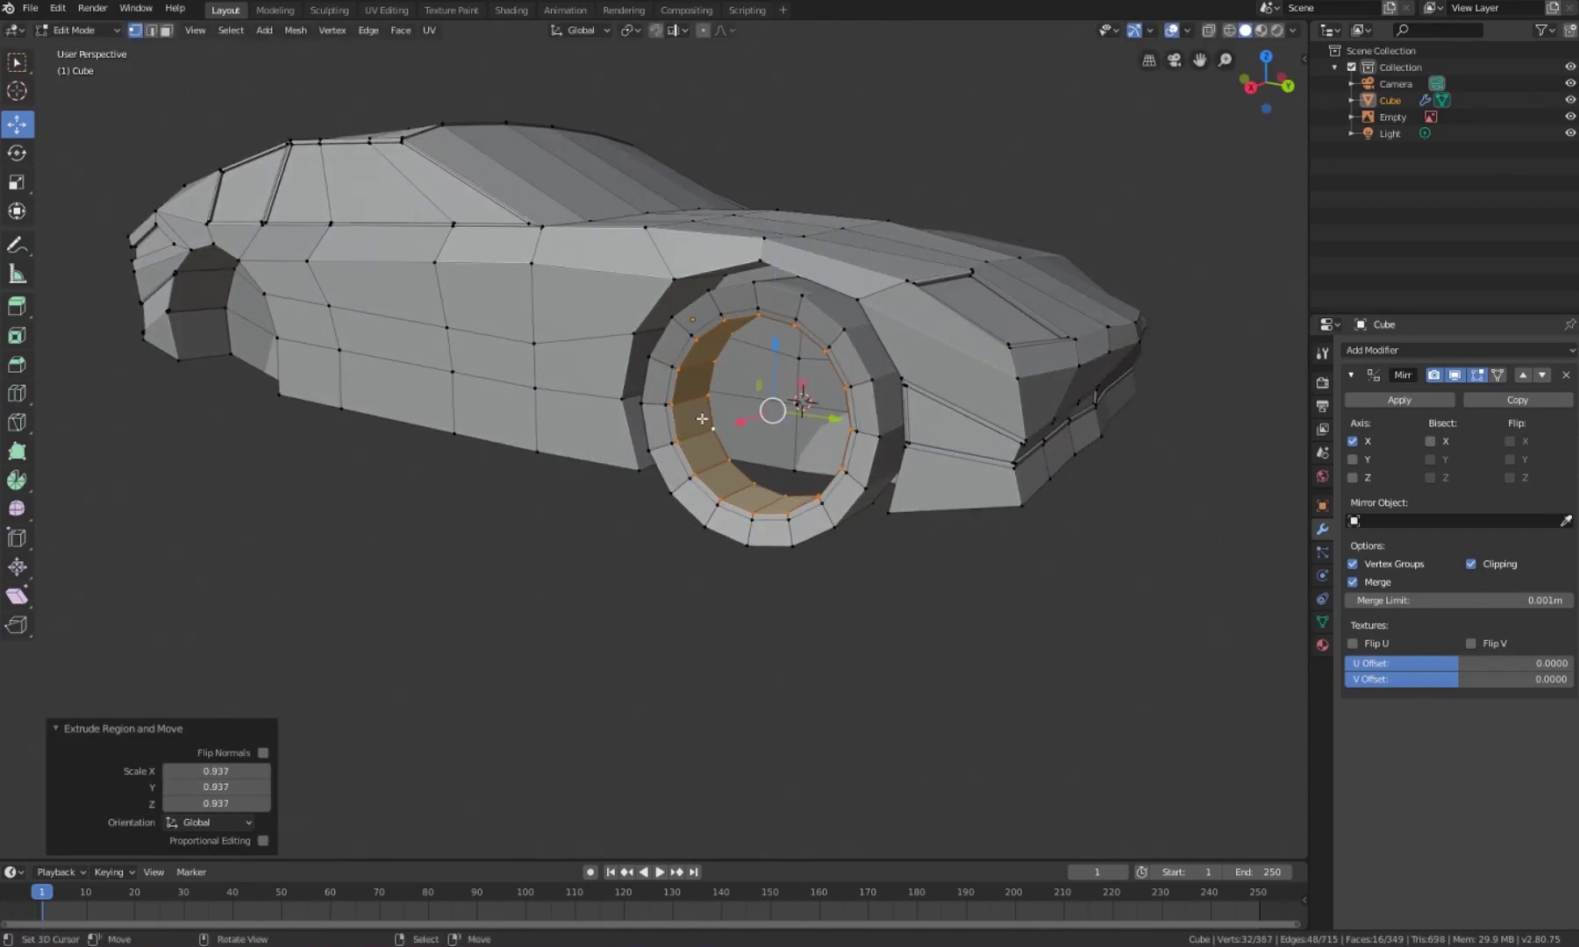
Step: Undo an extra inner-ring extrusion and settle the ring's scale
middle_click_drag(730, 409, 709, 422)
key("e")
key("s")
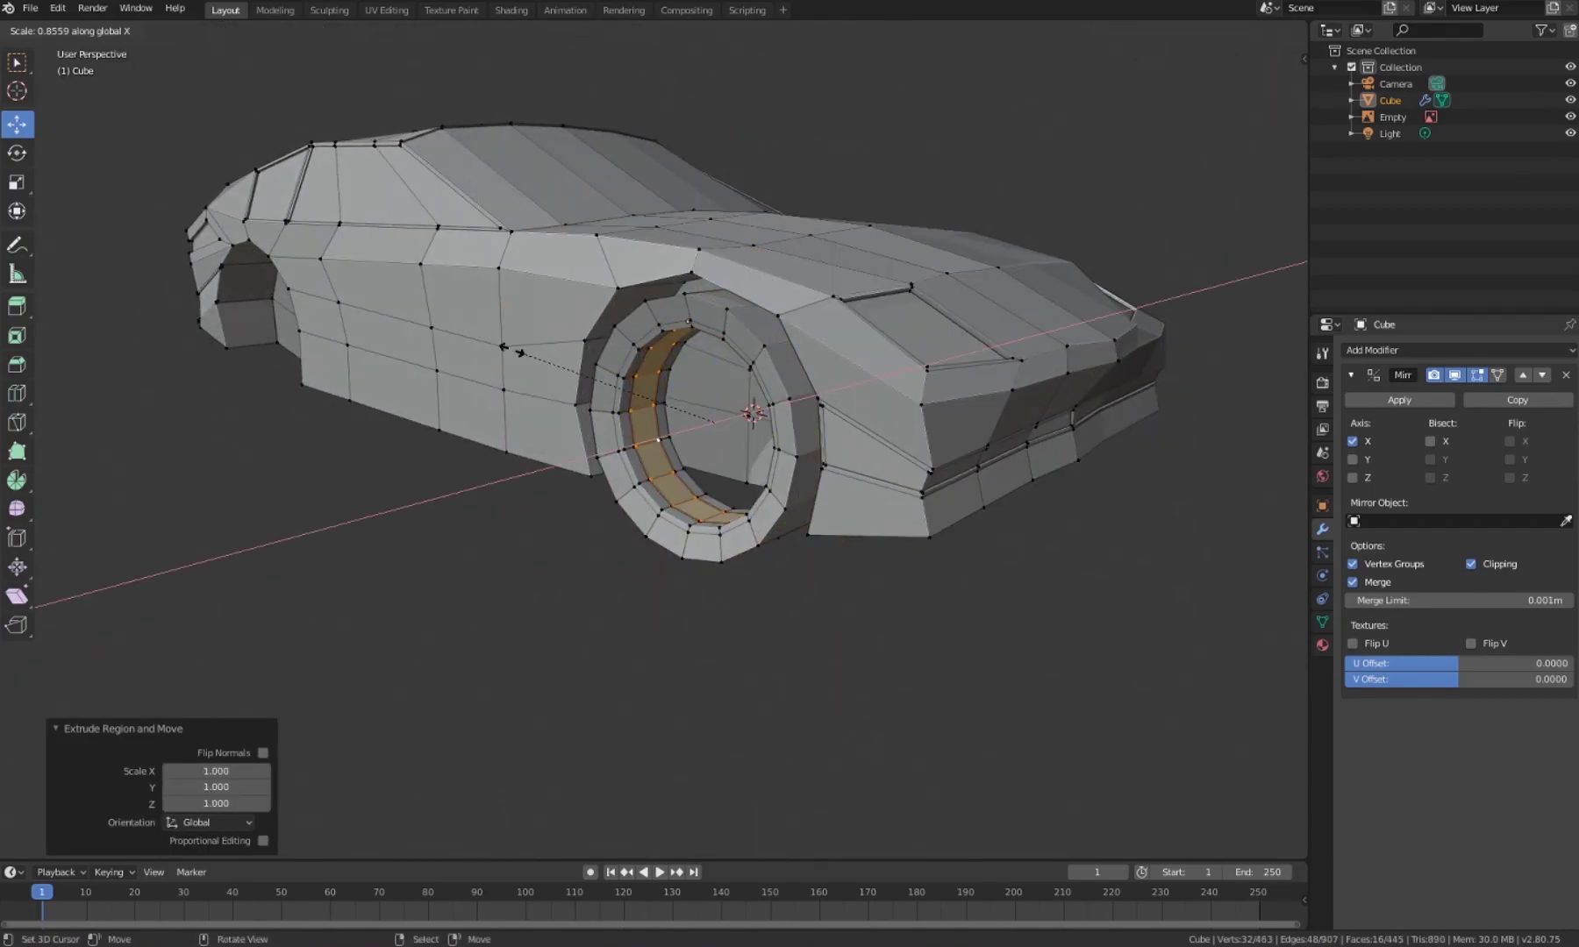
key("Escape")
key("ctrl+z")
left_click(676, 415)
key("KP_Decimal")
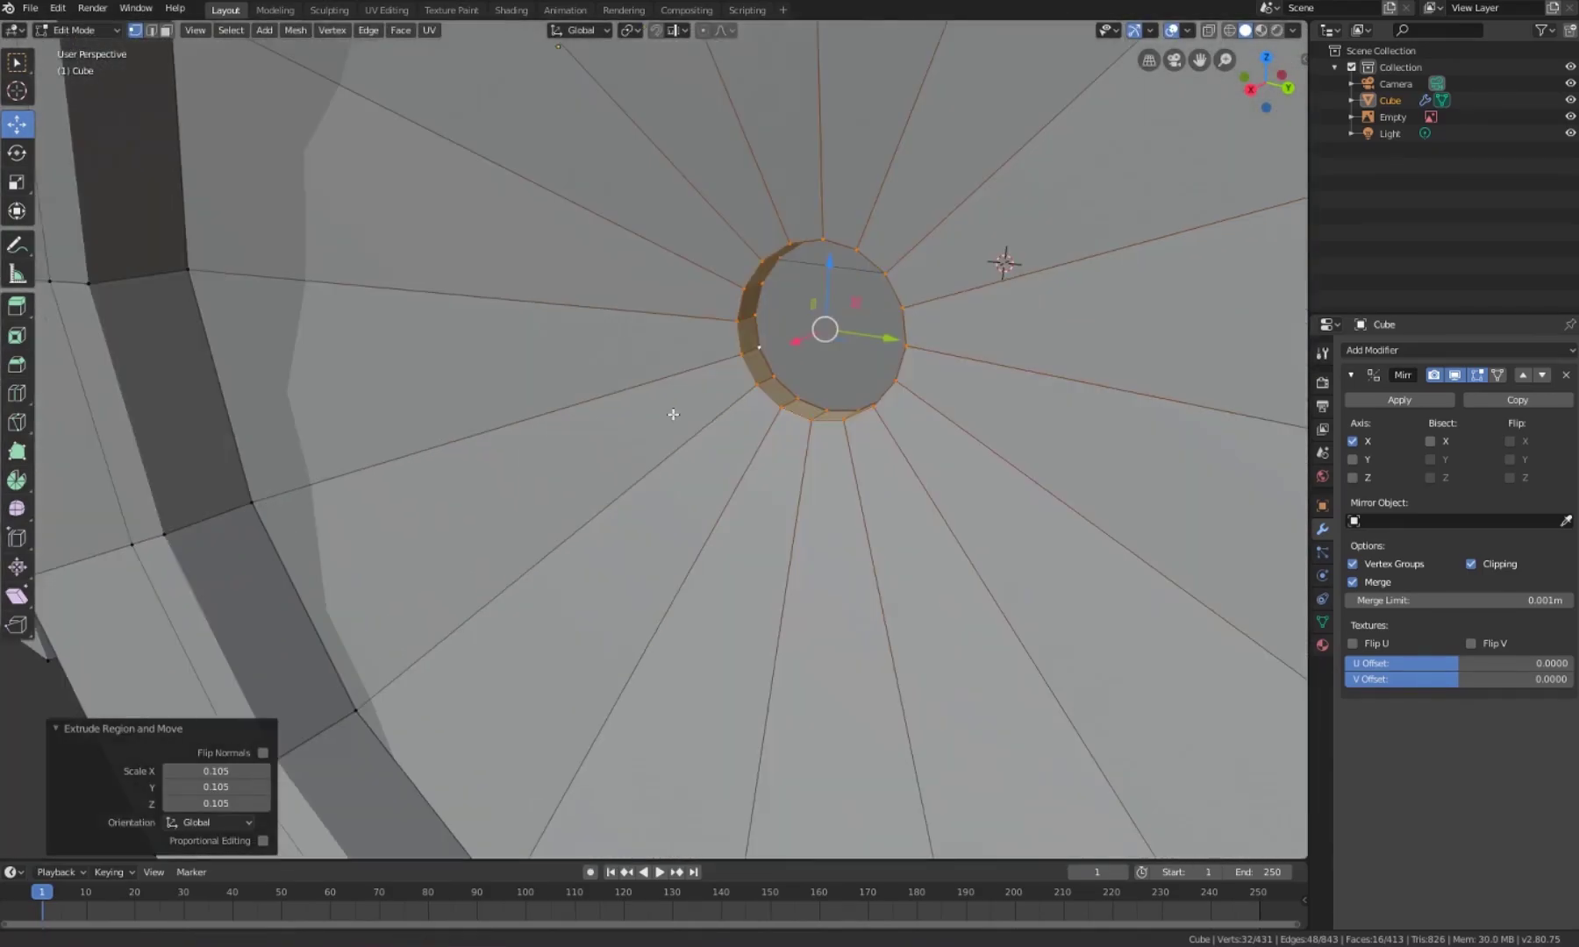
Step: Extrude a hub ring from the wheel's centre vertices
left_click(666, 392, "alt")
key("e")
mouse_move(669, 409)
middle_mouse_down()
mouse_move(614, 369)
mouse_move(669, 175)
middle_mouse_up()
scroll(614, 368, "up", 3)
left_click(567, 322)
left_click(596, 318)
Step: Extrude alternating ring faces inward to form recessed spokes
left_click(638, 373, "shift")
middle_click_drag(638, 373, 787, 291)
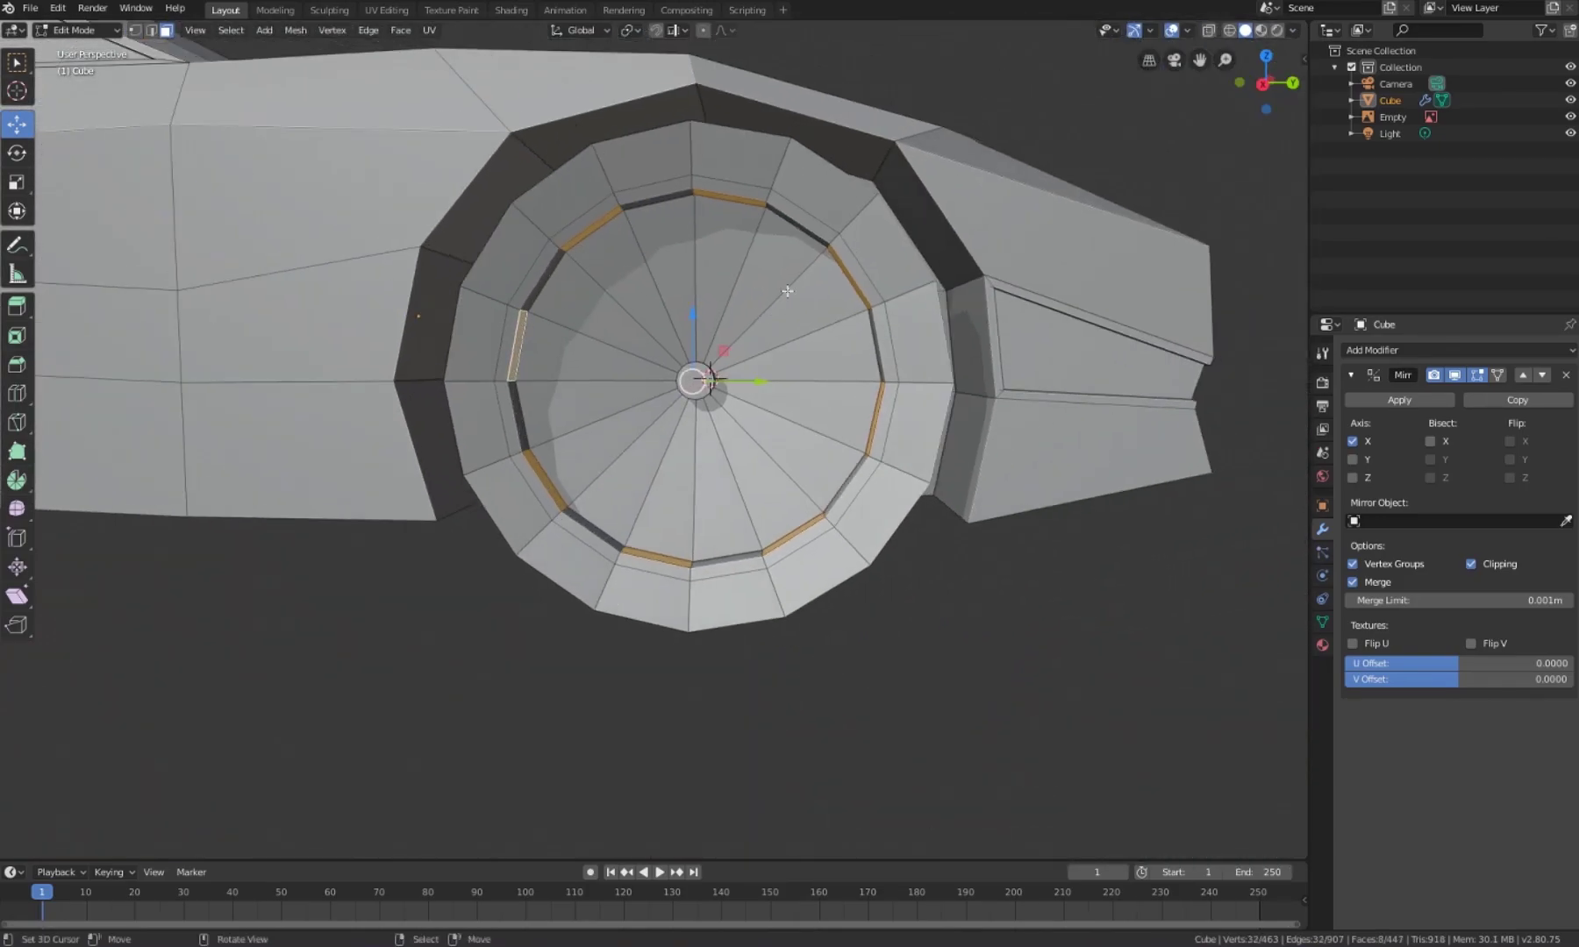
left_click(710, 338)
key("e")
left_click(712, 369)
middle_click_drag(712, 368, 650, 351)
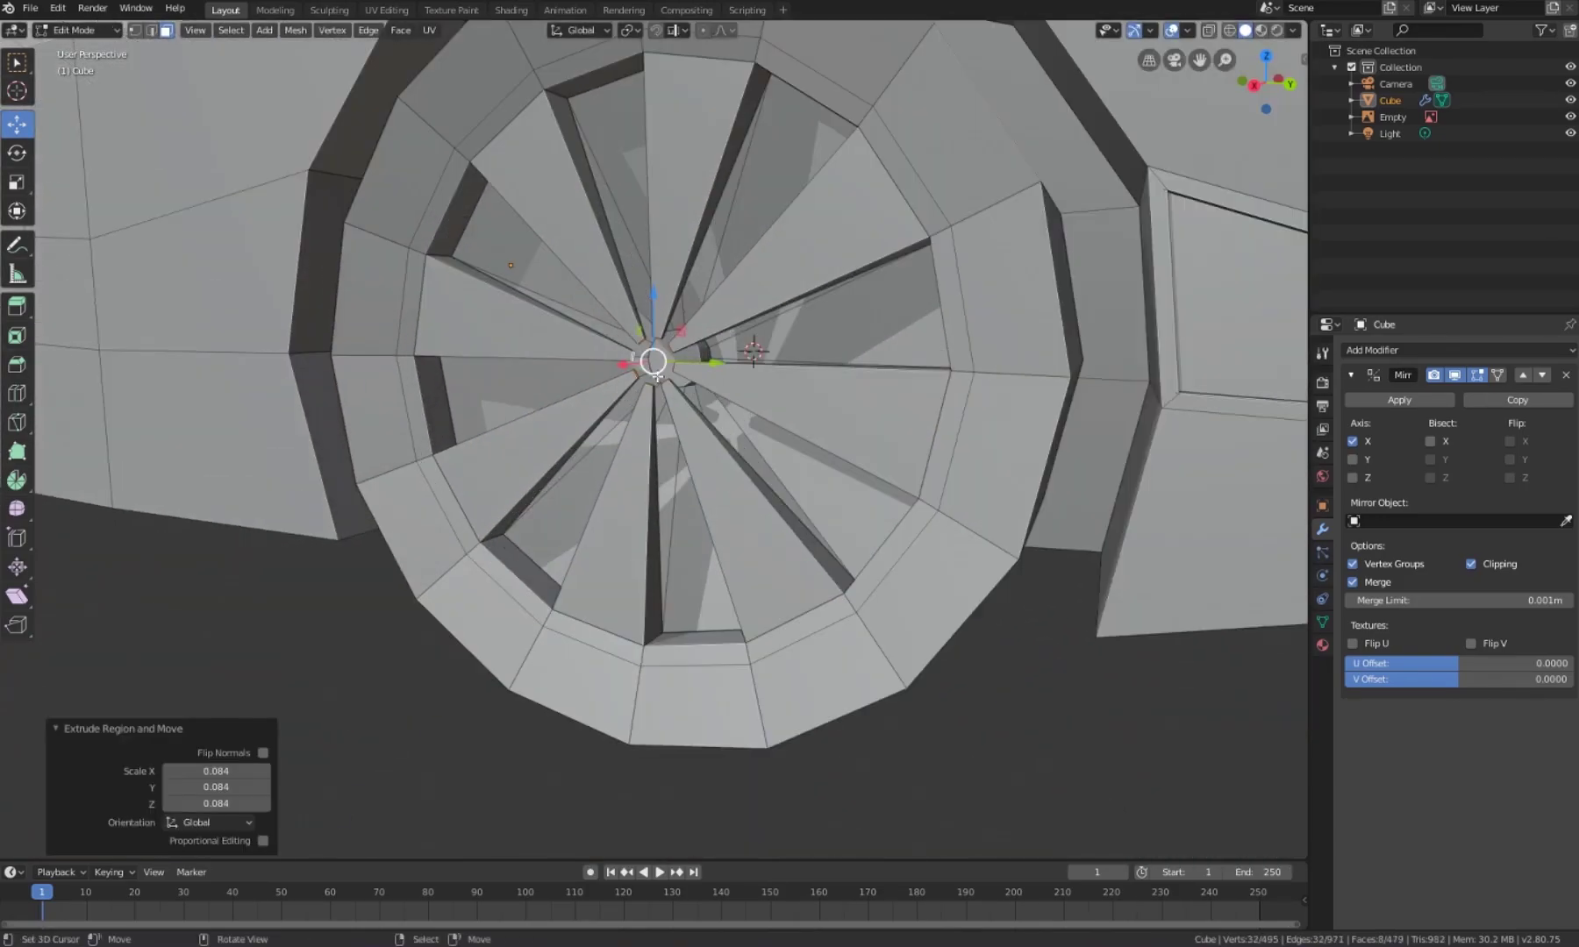
left_click(614, 290)
mouse_move(614, 290)
middle_mouse_down()
mouse_move(610, 278)
mouse_move(605, 342)
mouse_move(565, 342)
middle_mouse_up()
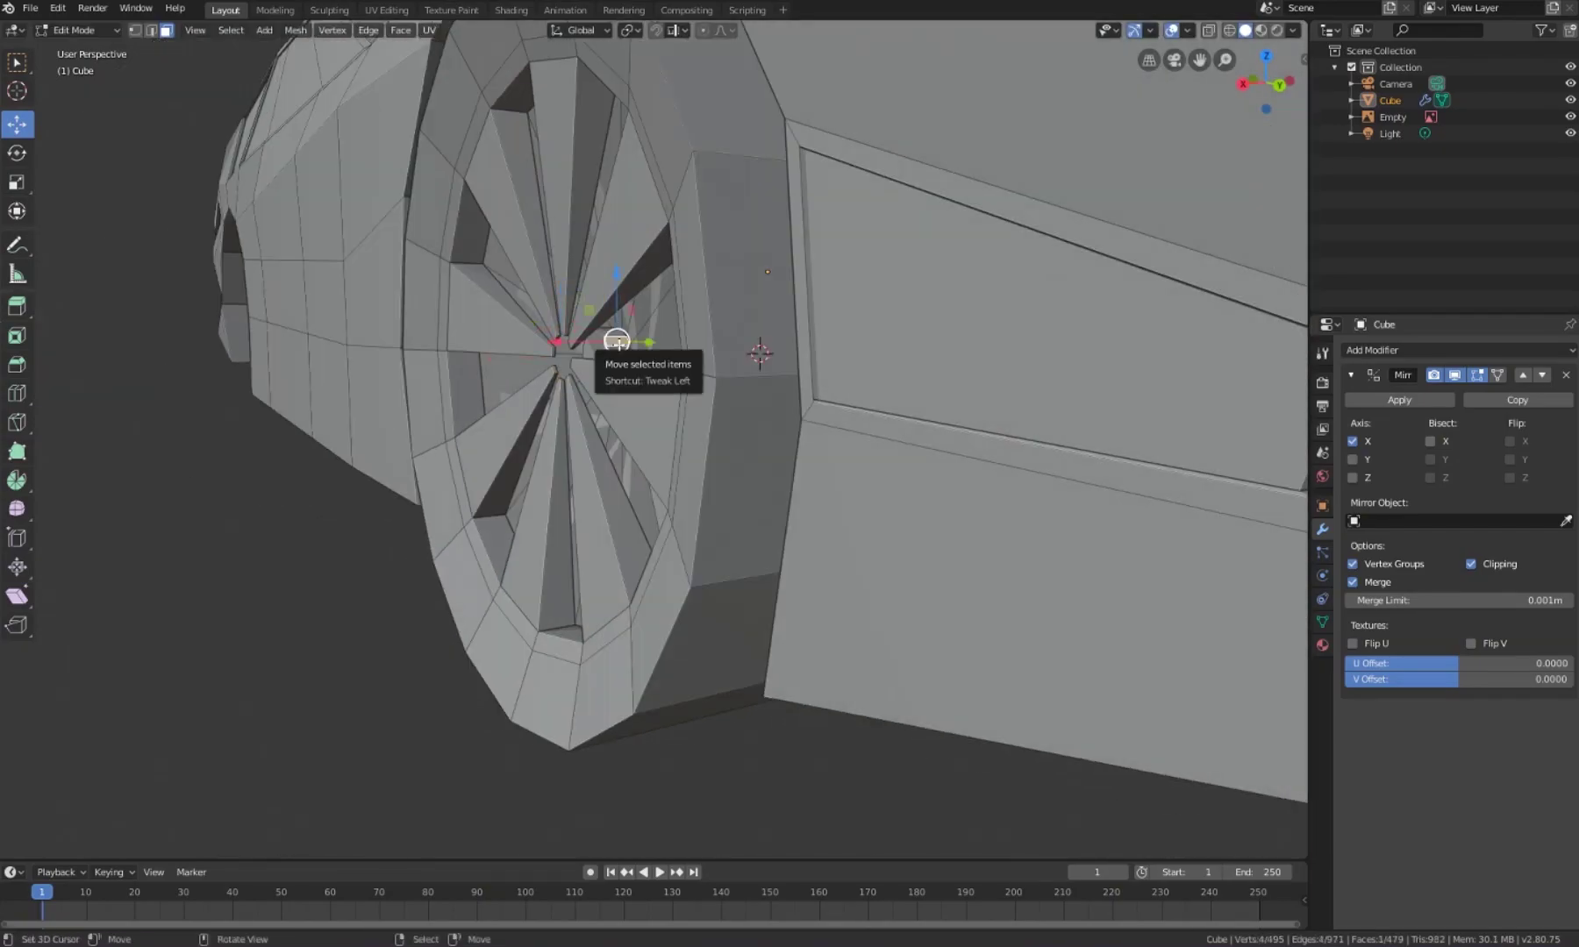
Step: Select the whole connected wheel, then pick a triangular spoke face
scroll(566, 342, "up", 3)
left_click(699, 357)
key("ctrl+l")
middle_click_drag(699, 357, 625, 360)
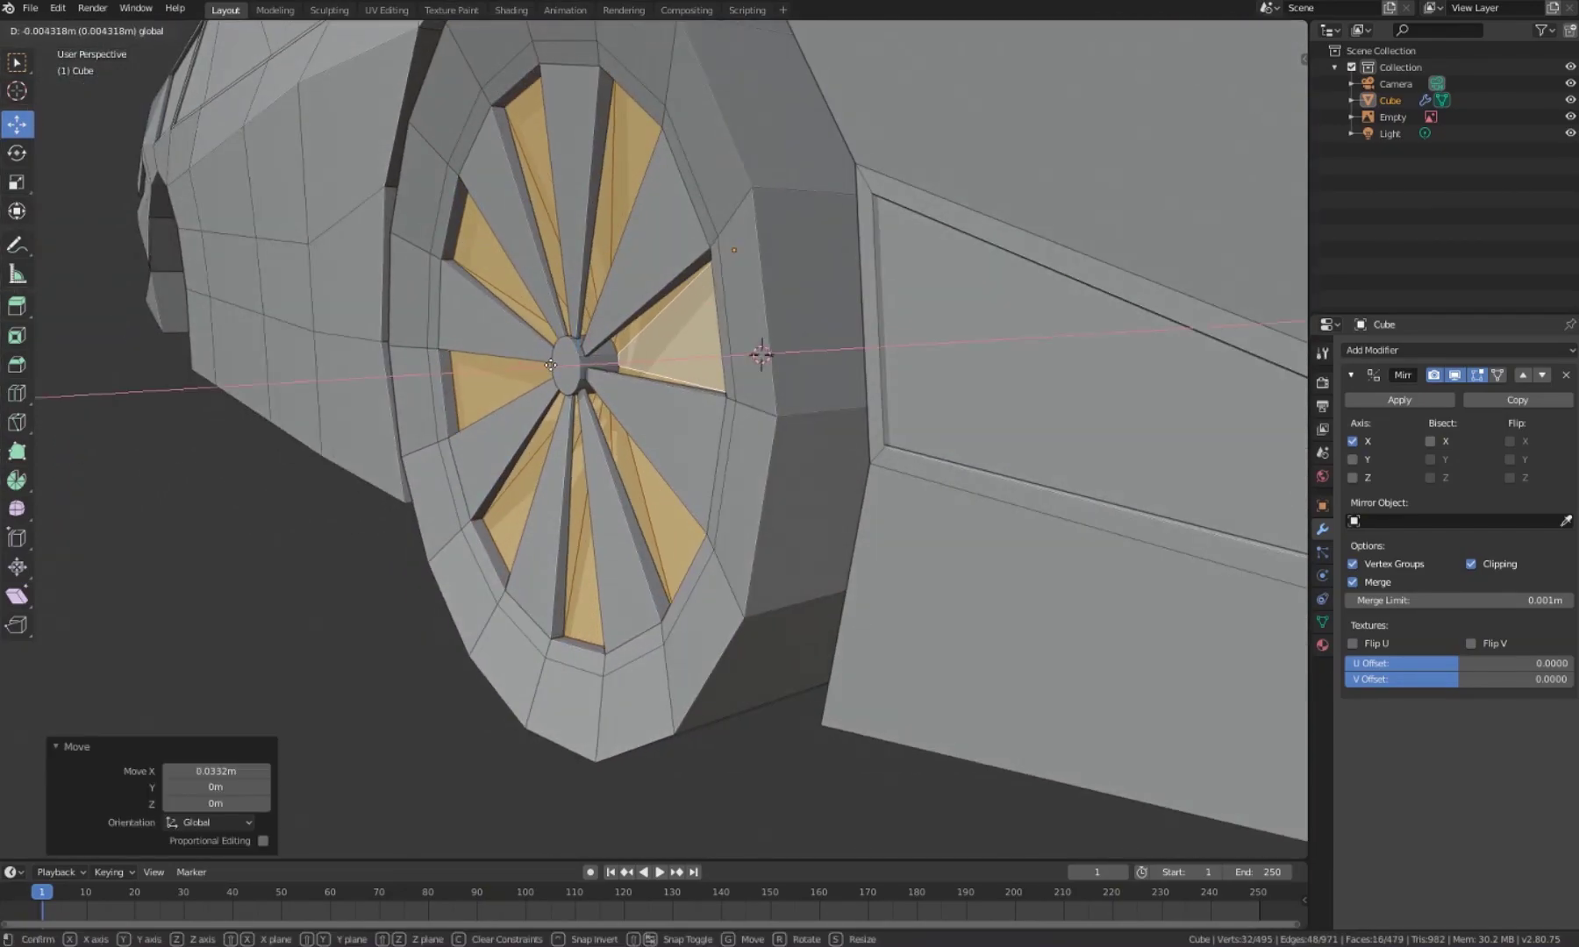
key("alt+a")
left_click(624, 361)
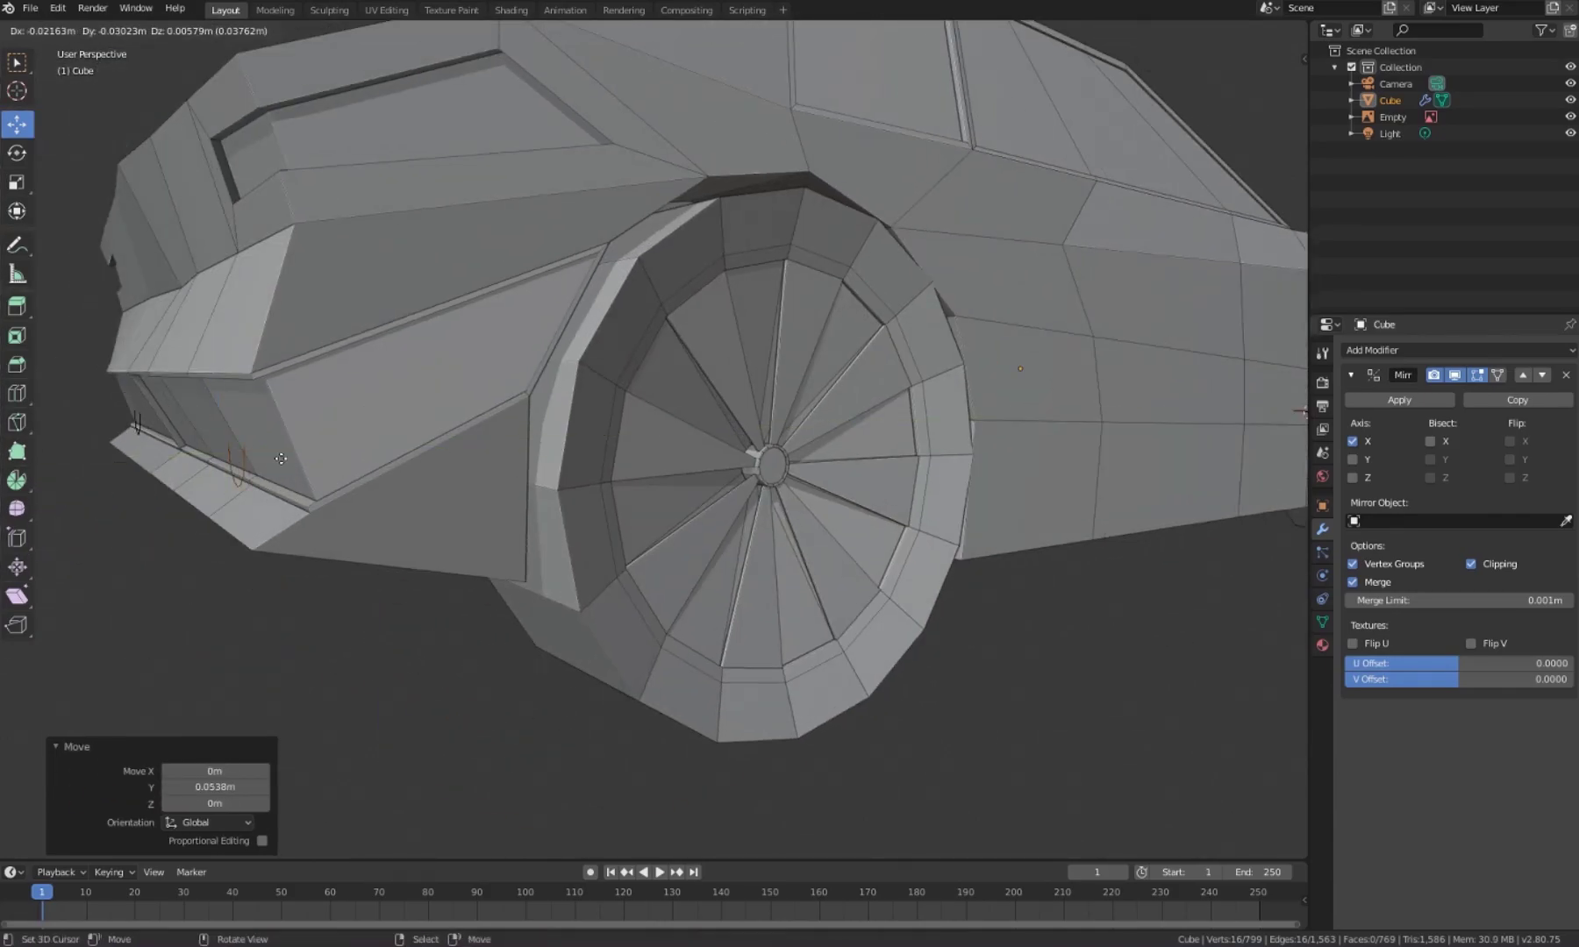
Step: Extrude and scale an edge ring into an exhaust pipe with a recessed opening
key("e")
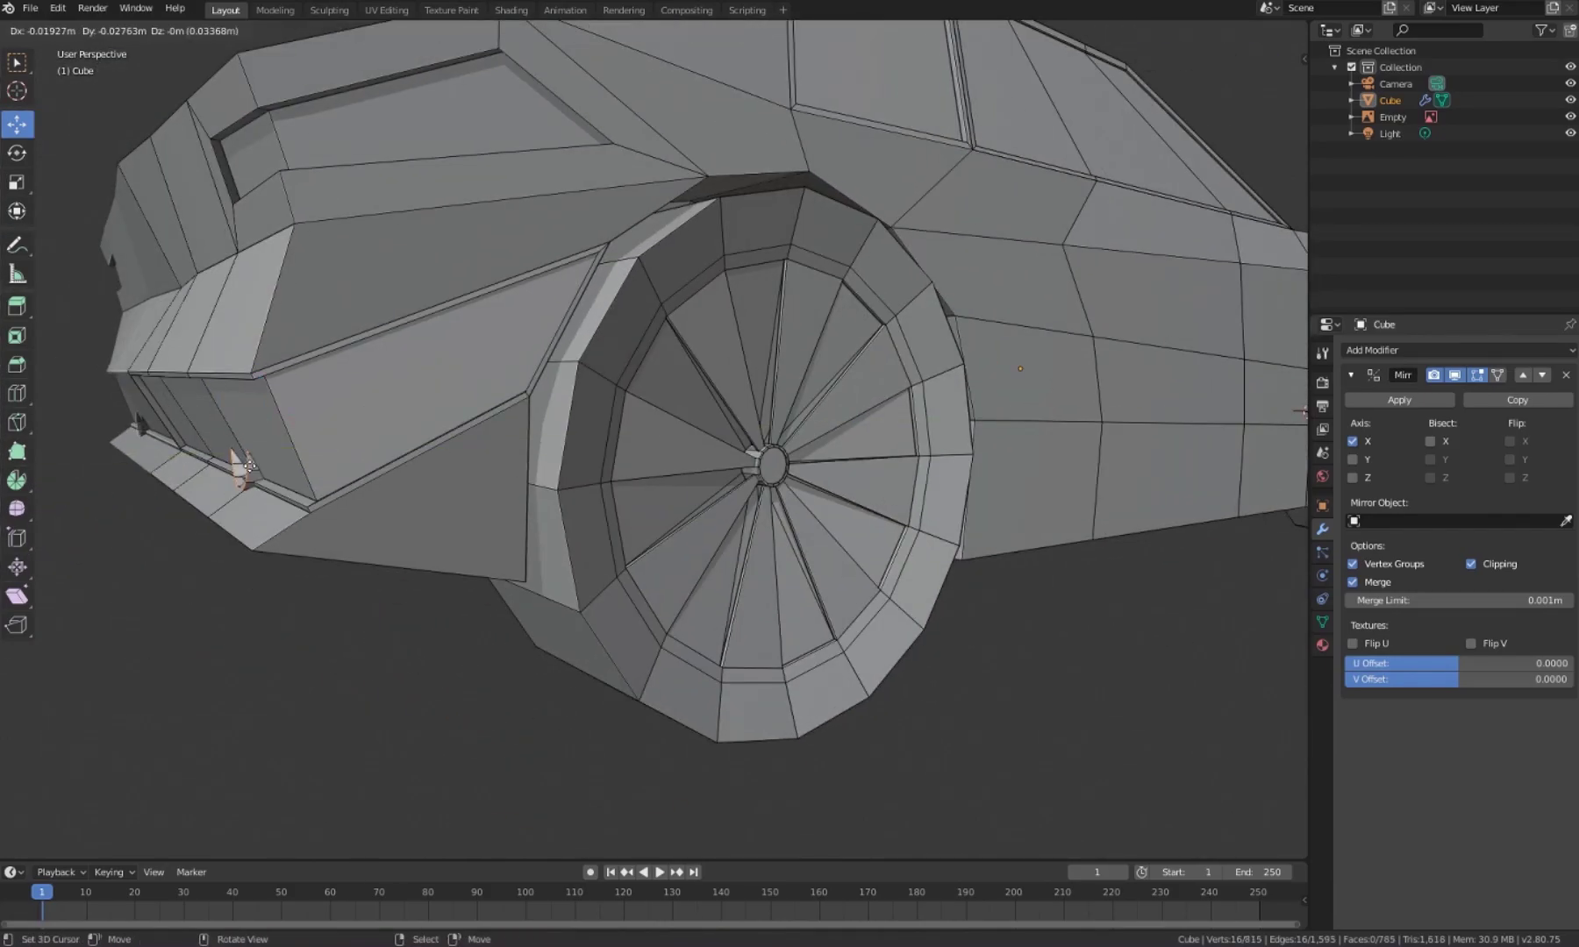
left_click(221, 471)
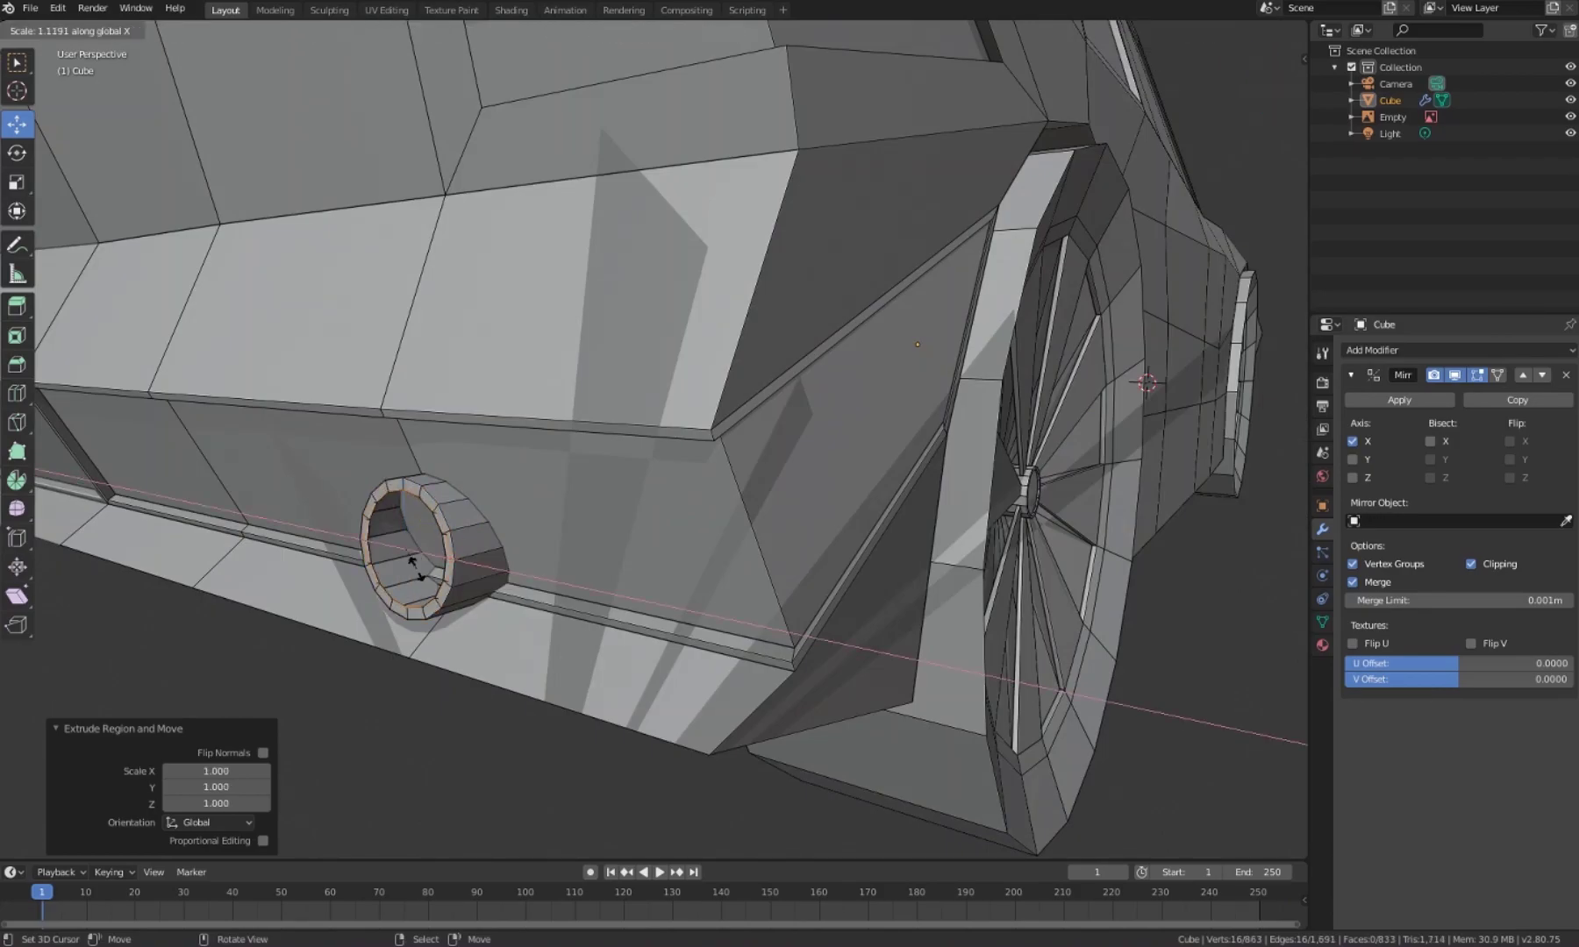
left_click(364, 616)
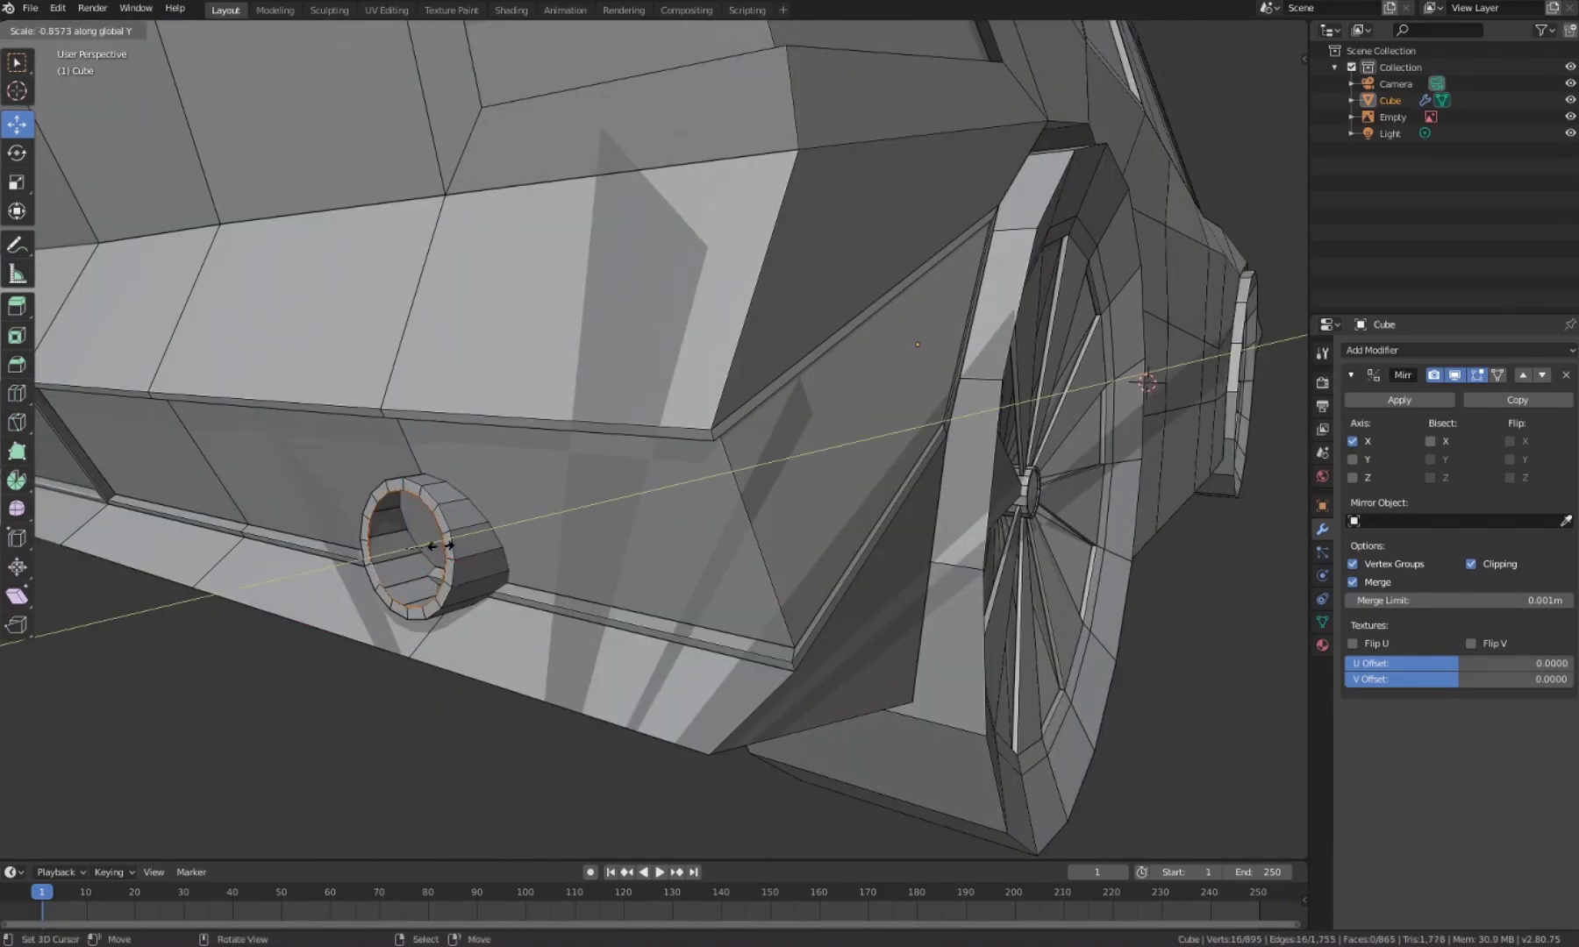
left_click(432, 546)
key("e")
left_click(412, 561)
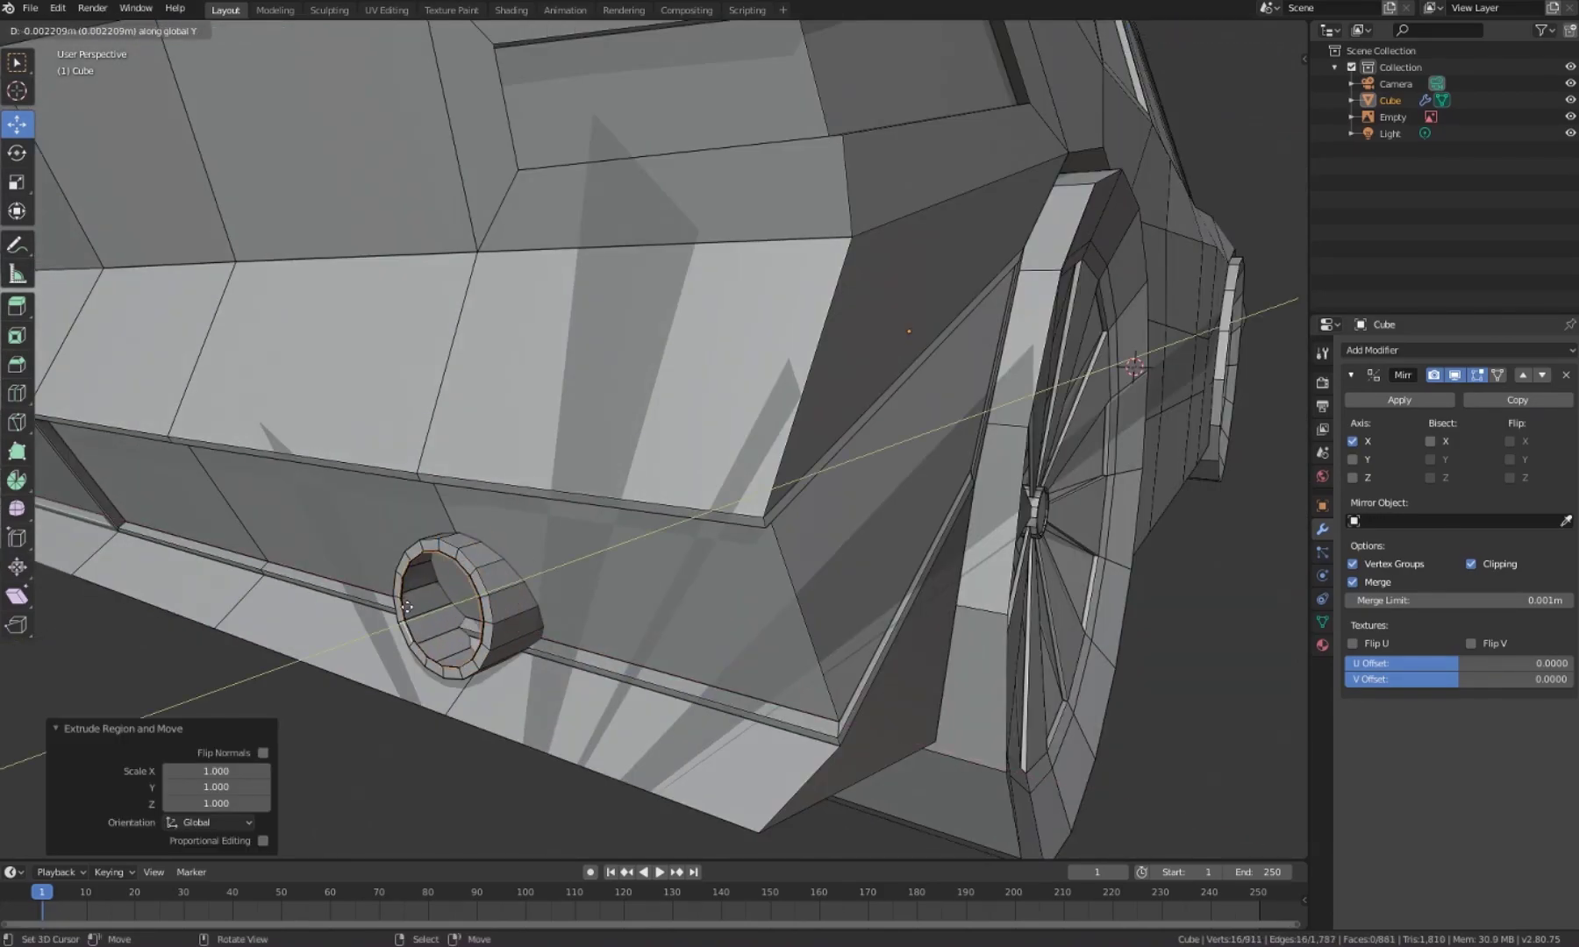
left_click(467, 602)
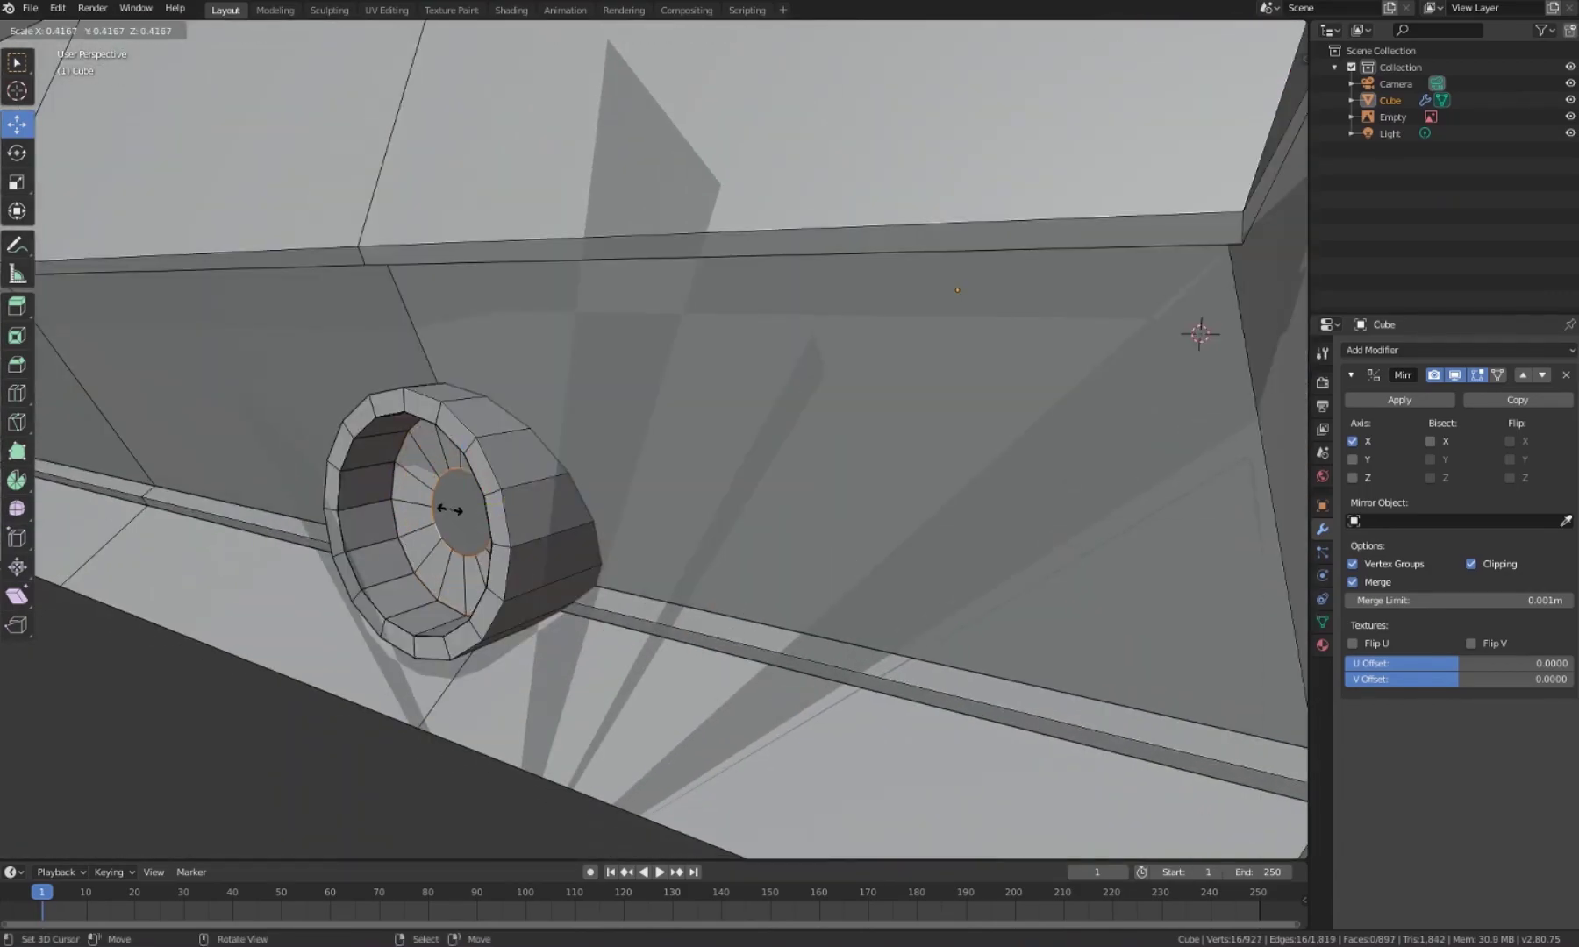
key("e")
Step: Duplicate the exhaust pipe and place the copy beside the first
left_click(1199, 328)
middle_click_drag(1198, 328, 703, 535)
key("ctrl+l")
key("KP_Decimal")
key("shift+d")
left_click(599, 445)
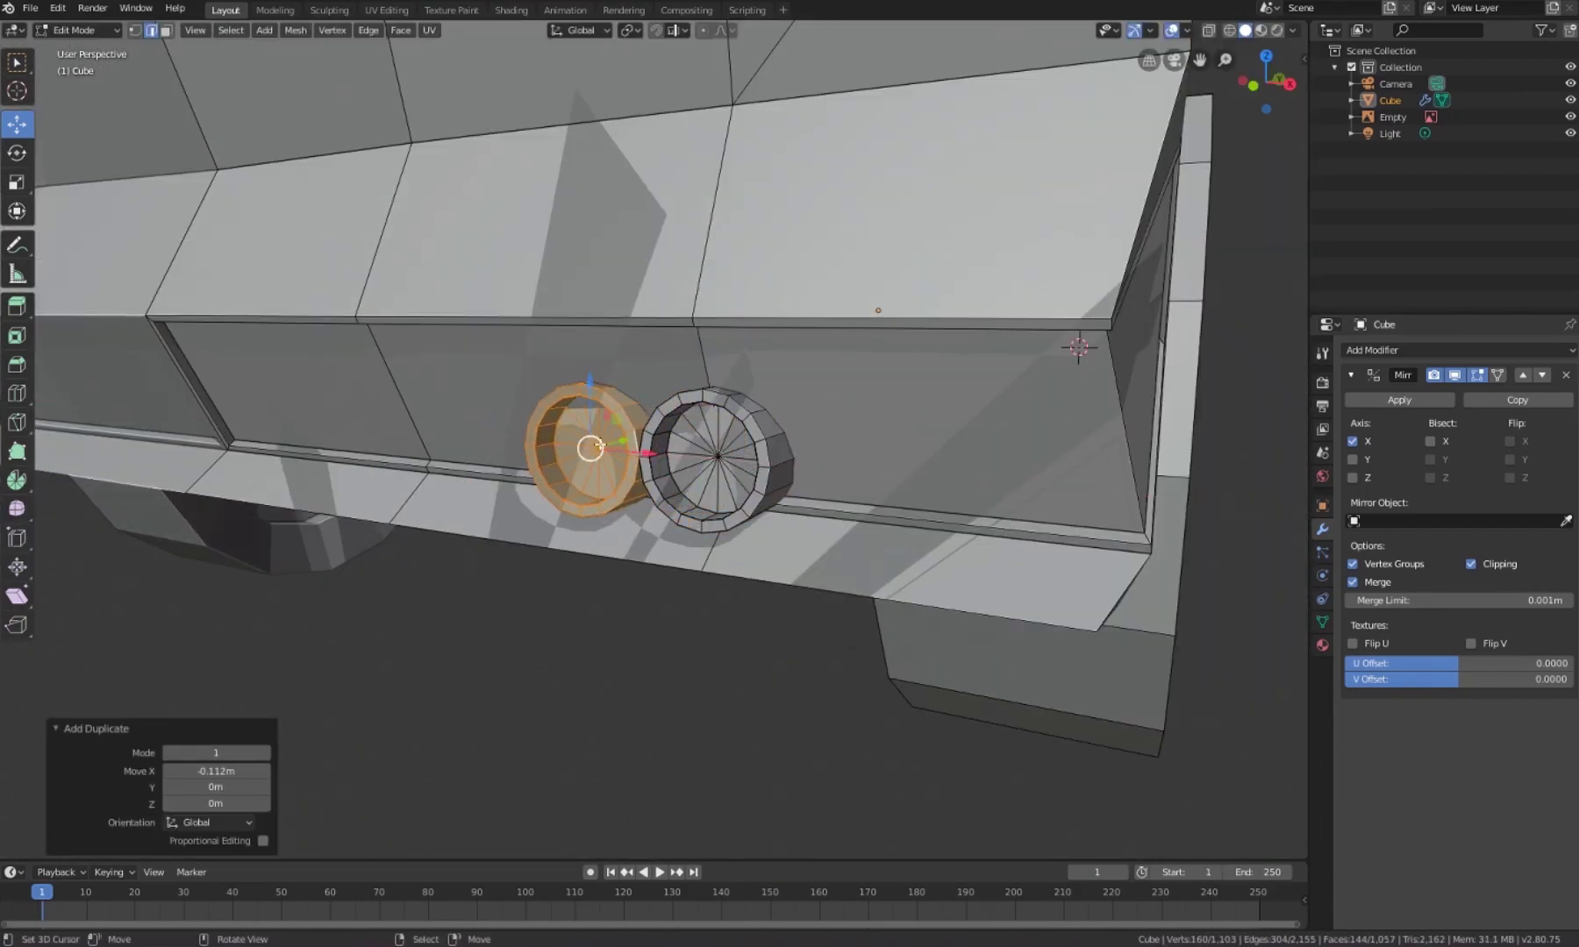
Step: Move an edge on the rear of the car
scroll(642, 446, "down", 2)
middle_click_drag(642, 446, 652, 369)
scroll(653, 368, "down", 3)
left_click(652, 369)
left_click(557, 381)
key("alt+a")
mouse_move(558, 382)
middle_mouse_down()
mouse_move(736, 364)
mouse_move(572, 336)
middle_mouse_up()
Step: Narrow a door face and extrude it into a small side-mirror block
left_click(698, 339)
key("s")
left_click(563, 351)
mouse_move(474, 351)
middle_mouse_down()
mouse_move(802, 363)
mouse_move(564, 364)
mouse_move(912, 307)
mouse_move(521, 285)
mouse_move(851, 229)
mouse_move(776, 225)
middle_mouse_up()
key("e")
left_click(492, 350)
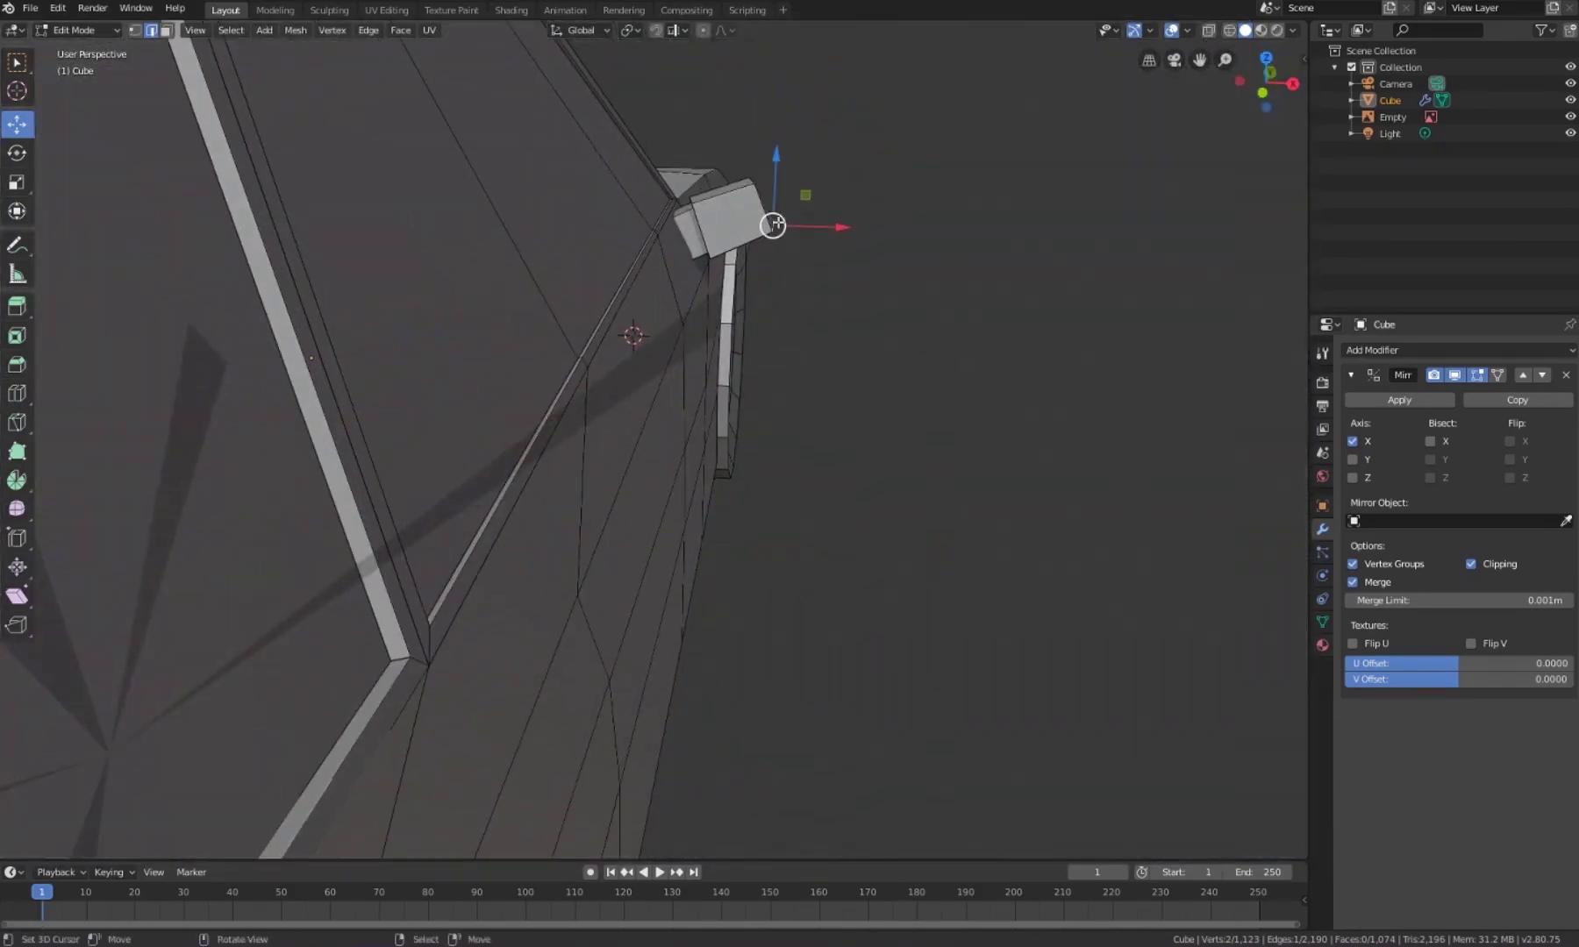
Step: Lower the block slightly, then extrude and inset its face in face-select mode
left_click_drag(765, 184, 787, 212)
mouse_move(735, 242)
middle_mouse_down()
mouse_move(835, 186)
mouse_move(812, 324)
mouse_move(1075, 204)
mouse_move(994, 284)
mouse_move(692, 466)
mouse_move(614, 491)
middle_mouse_up()
key("3")
key("e")
scroll(811, 324, "down", 5)
key("i")
Step: Select the rear plate face and push it in along its normal to set its depth
left_click(522, 521)
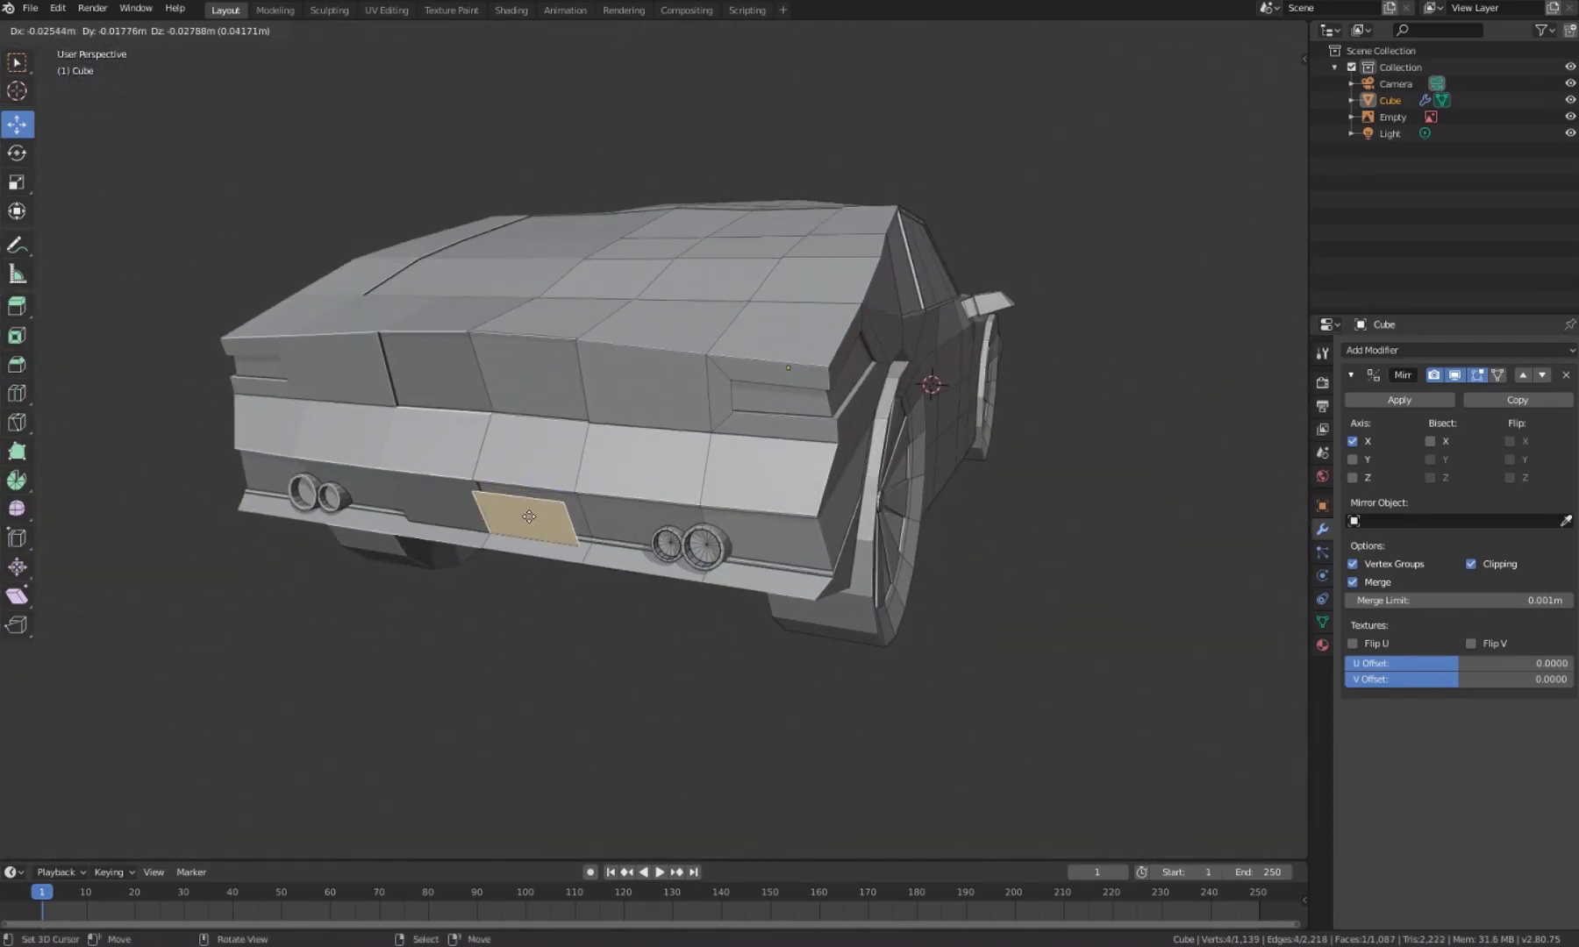
scroll(522, 521, "up", 4)
key("g")
key("x")
left_click(612, 542)
key("g")
key("z")
key("z")
scroll(613, 542, "down", 4)
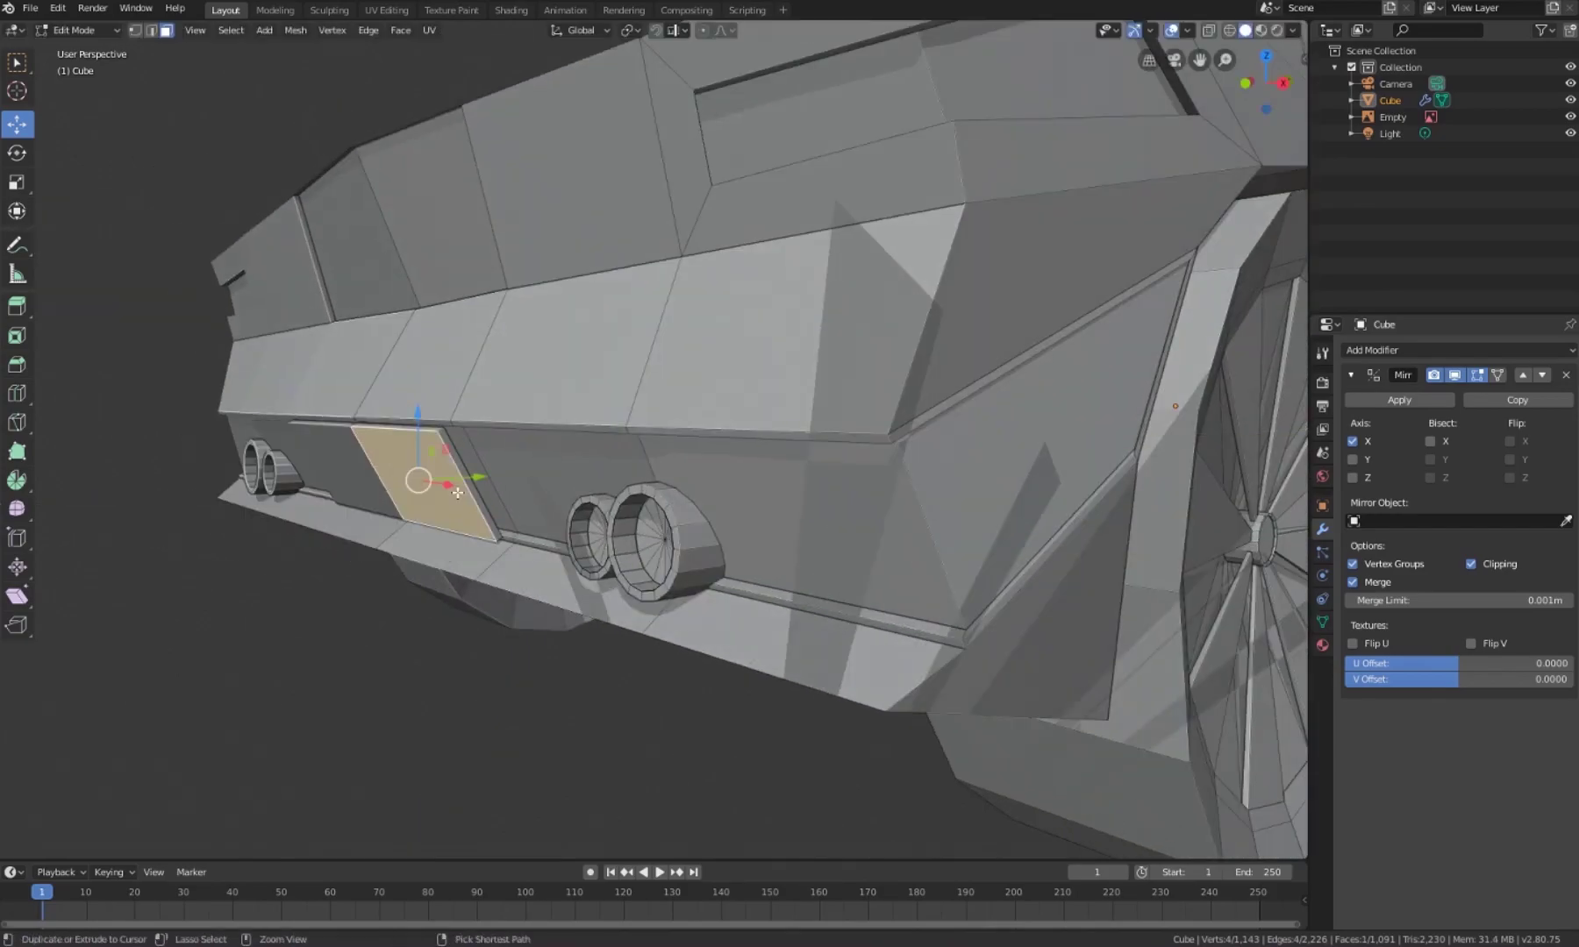
mouse_move(491, 570)
middle_mouse_down()
mouse_move(491, 588)
mouse_move(531, 548)
middle_mouse_up()
Step: Try an inset border on the plate, then undo the recent plate edits
key("i")
left_click(538, 530)
key("Escape")
scroll(462, 529, "up", 4)
key("ctrl+z")
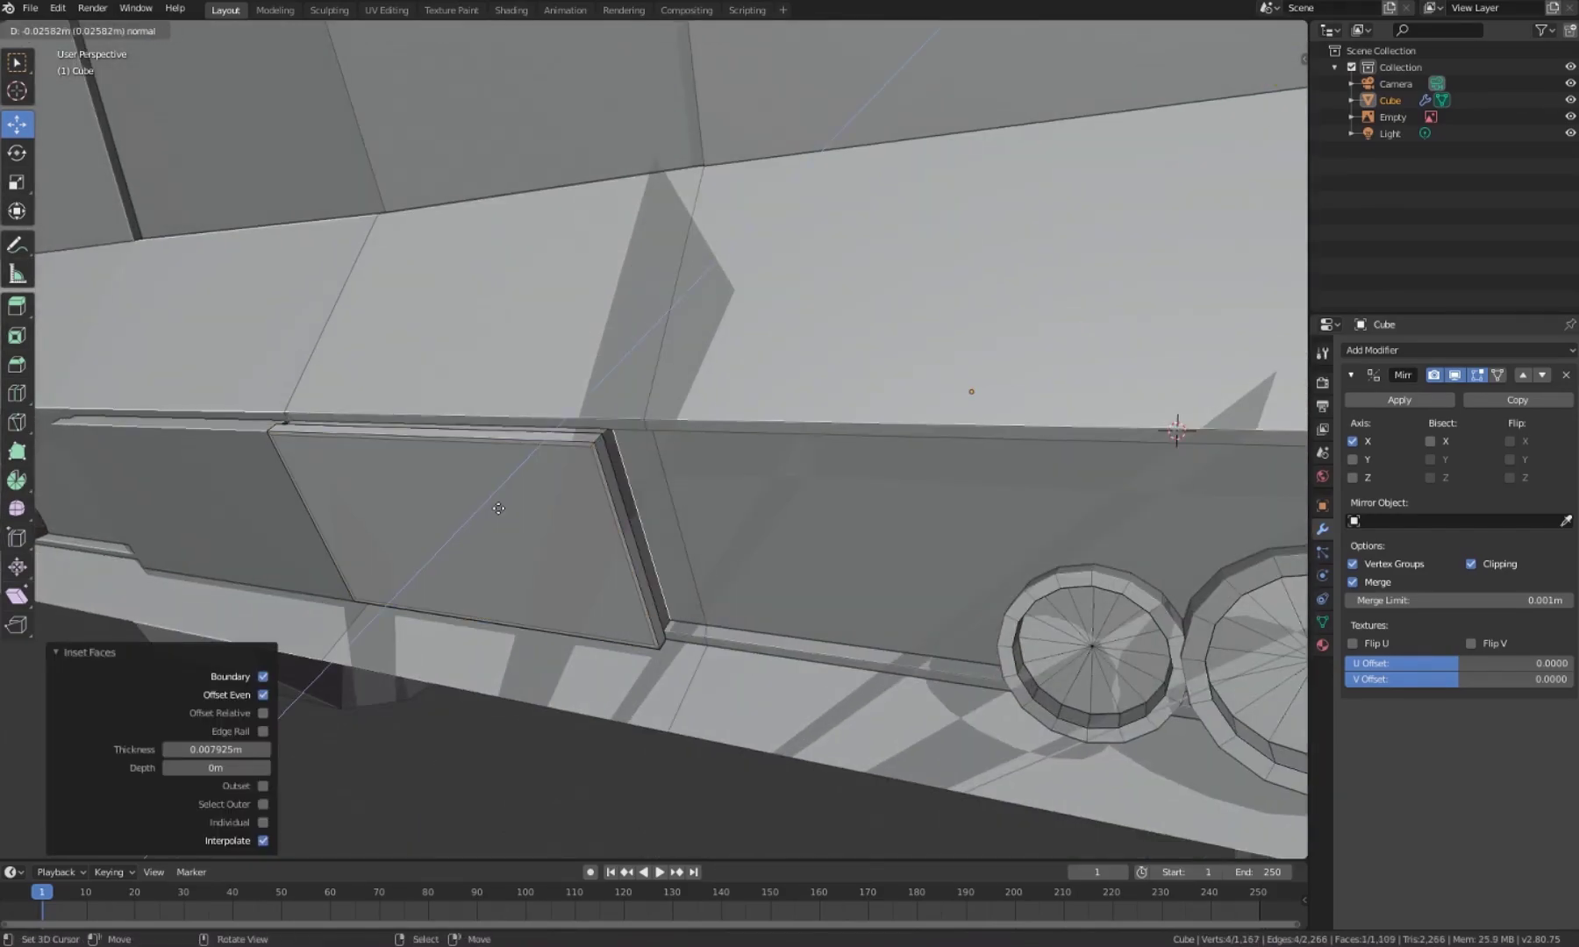
key("ctrl+z")
Step: Inset the rear plate face to form a rim around it
key("i")
left_click(522, 507)
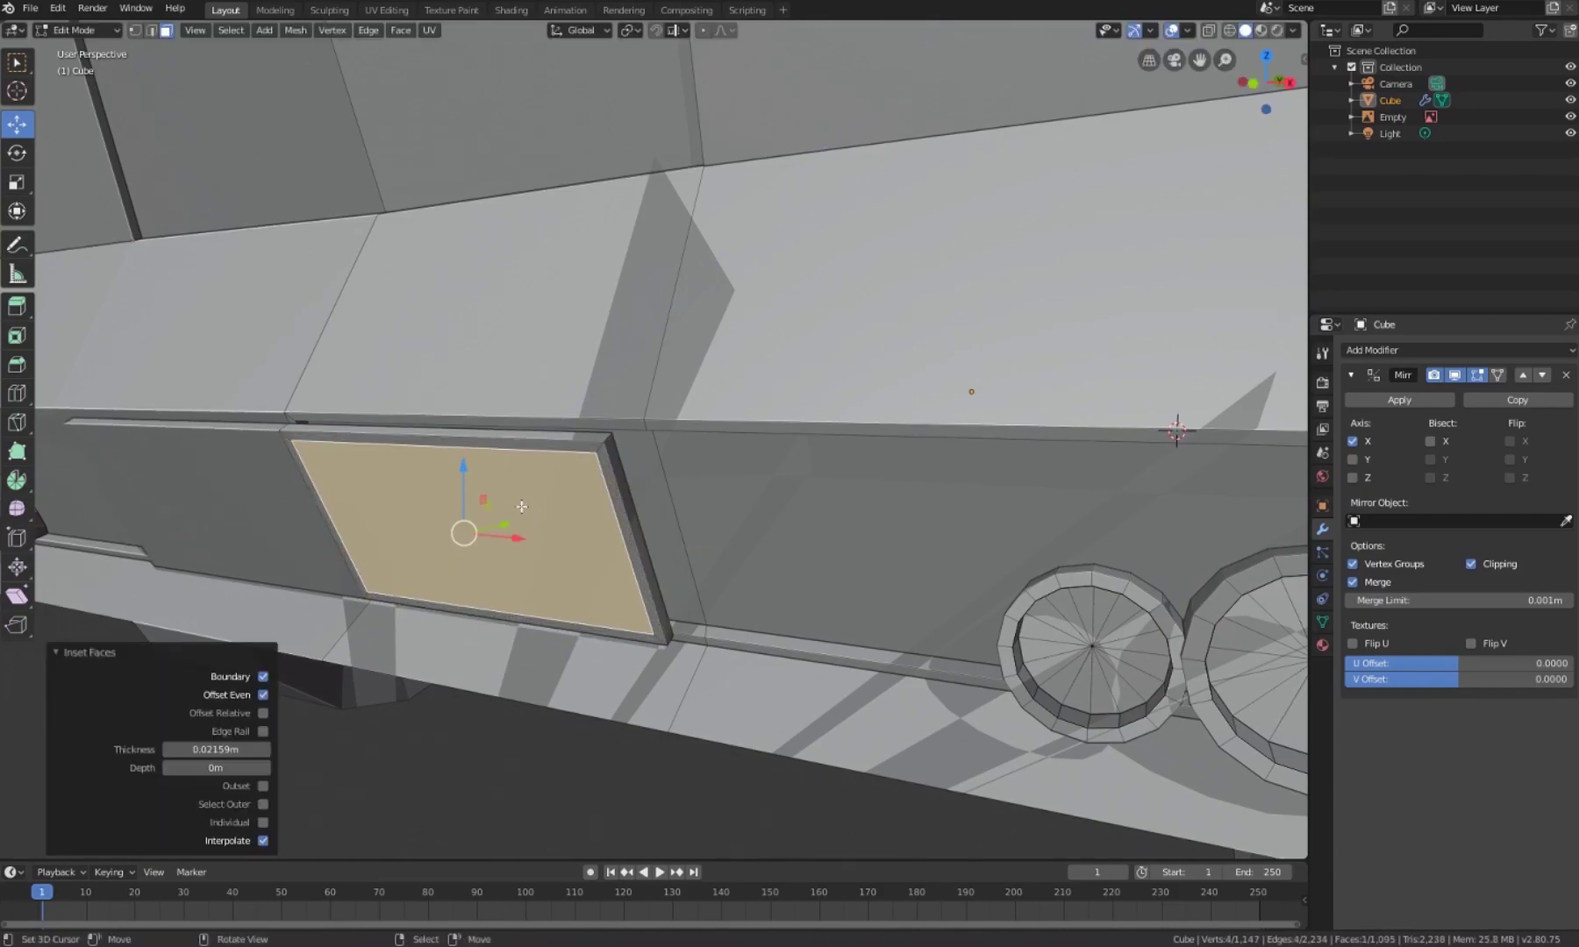
key("Escape")
scroll(496, 528, "down", 5)
mouse_move(570, 465)
middle_mouse_down()
mouse_move(741, 487)
mouse_move(697, 488)
middle_mouse_up()
scroll(740, 487, "up", 5)
Step: Knife-cut a line across the plate face
left_click(802, 526)
key("k")
key("Return")
scroll(702, 492, "down", 3)
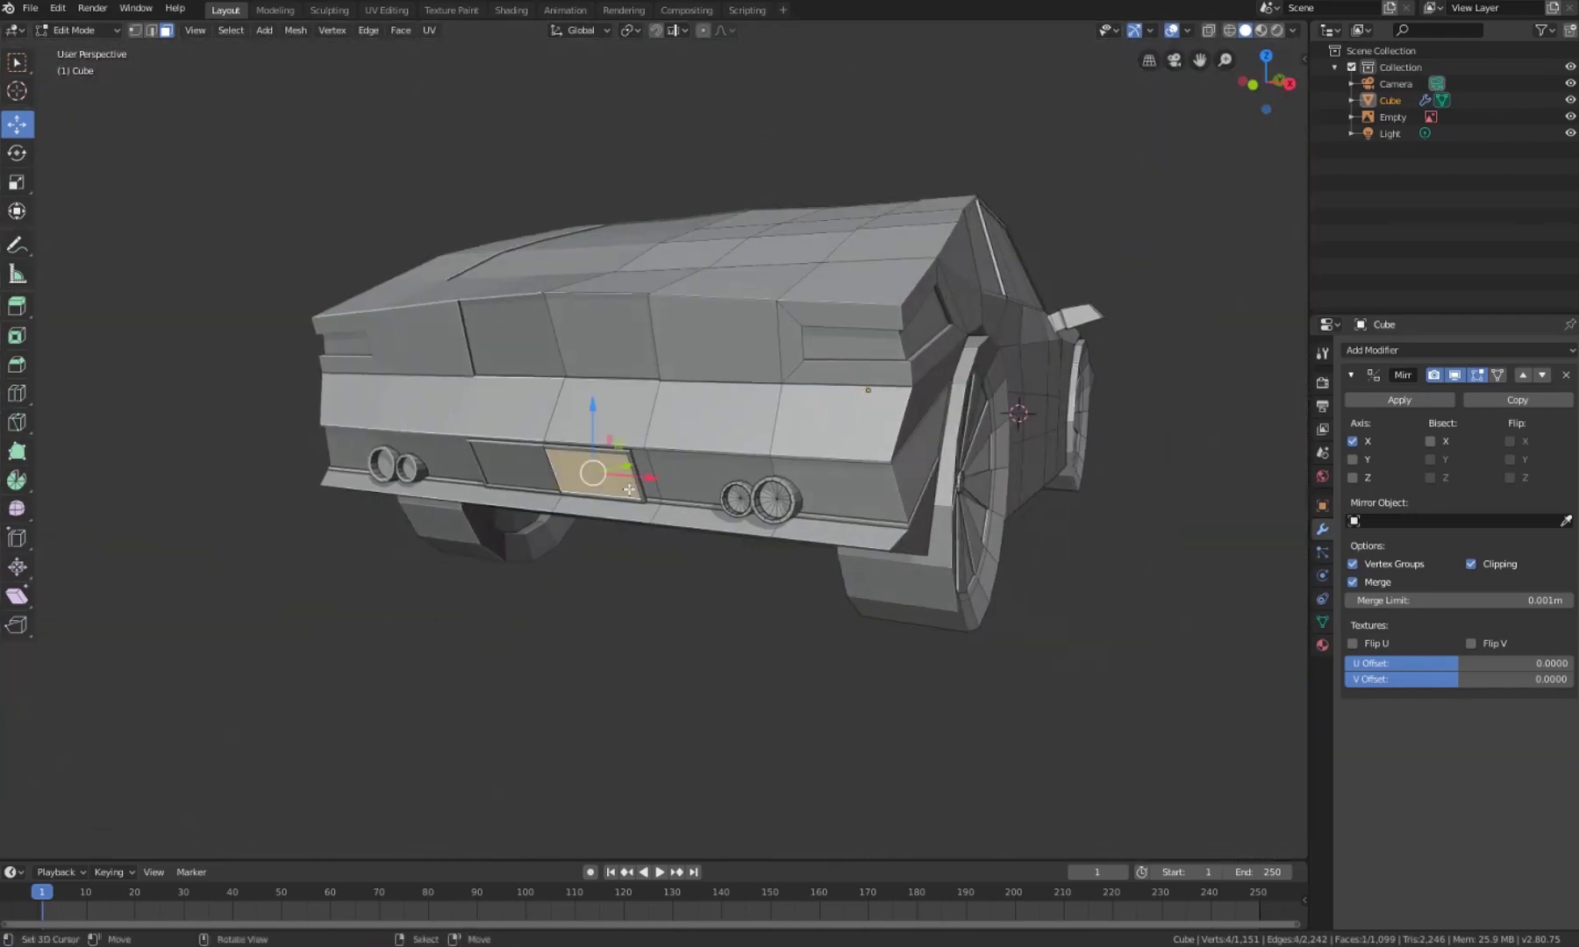
scroll(698, 488, "up", 1)
scroll(697, 488, "up", 3)
scroll(698, 488, "up", 3)
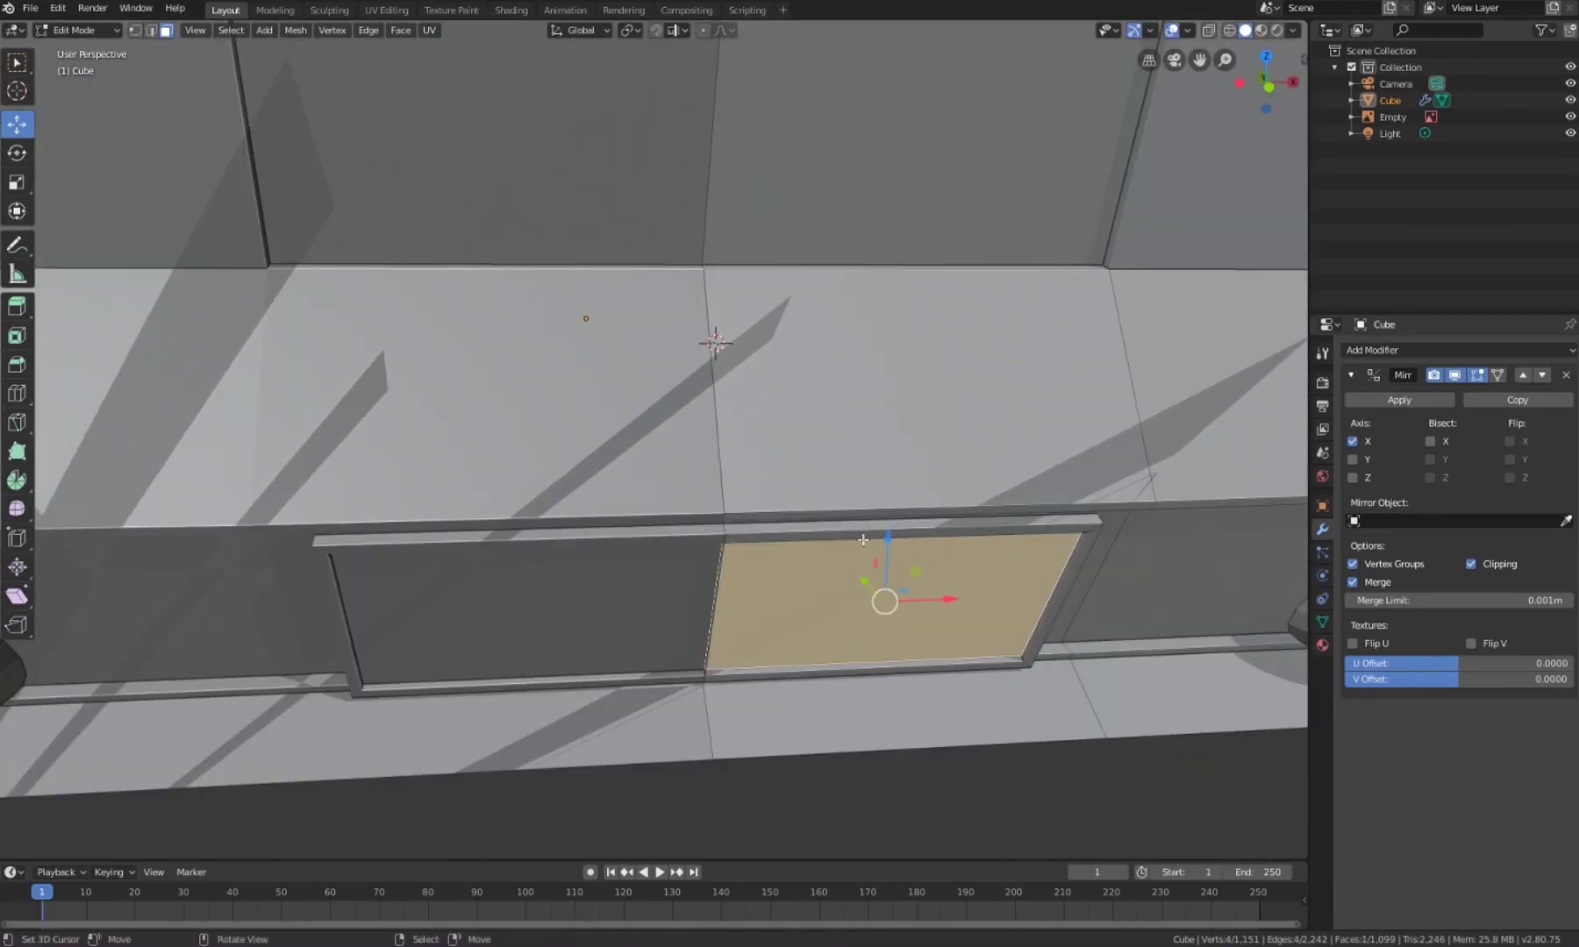
Step: Select the whole linked plate piece with Ctrl+L and trial a move along X
key("ctrl+l")
key("g")
key("x")
key("Escape")
scroll(748, 526, "down", 4)
Step: Place the plate copy on the front bumper, rotated to match the bumper
middle_click_drag(744, 519, 538, 457)
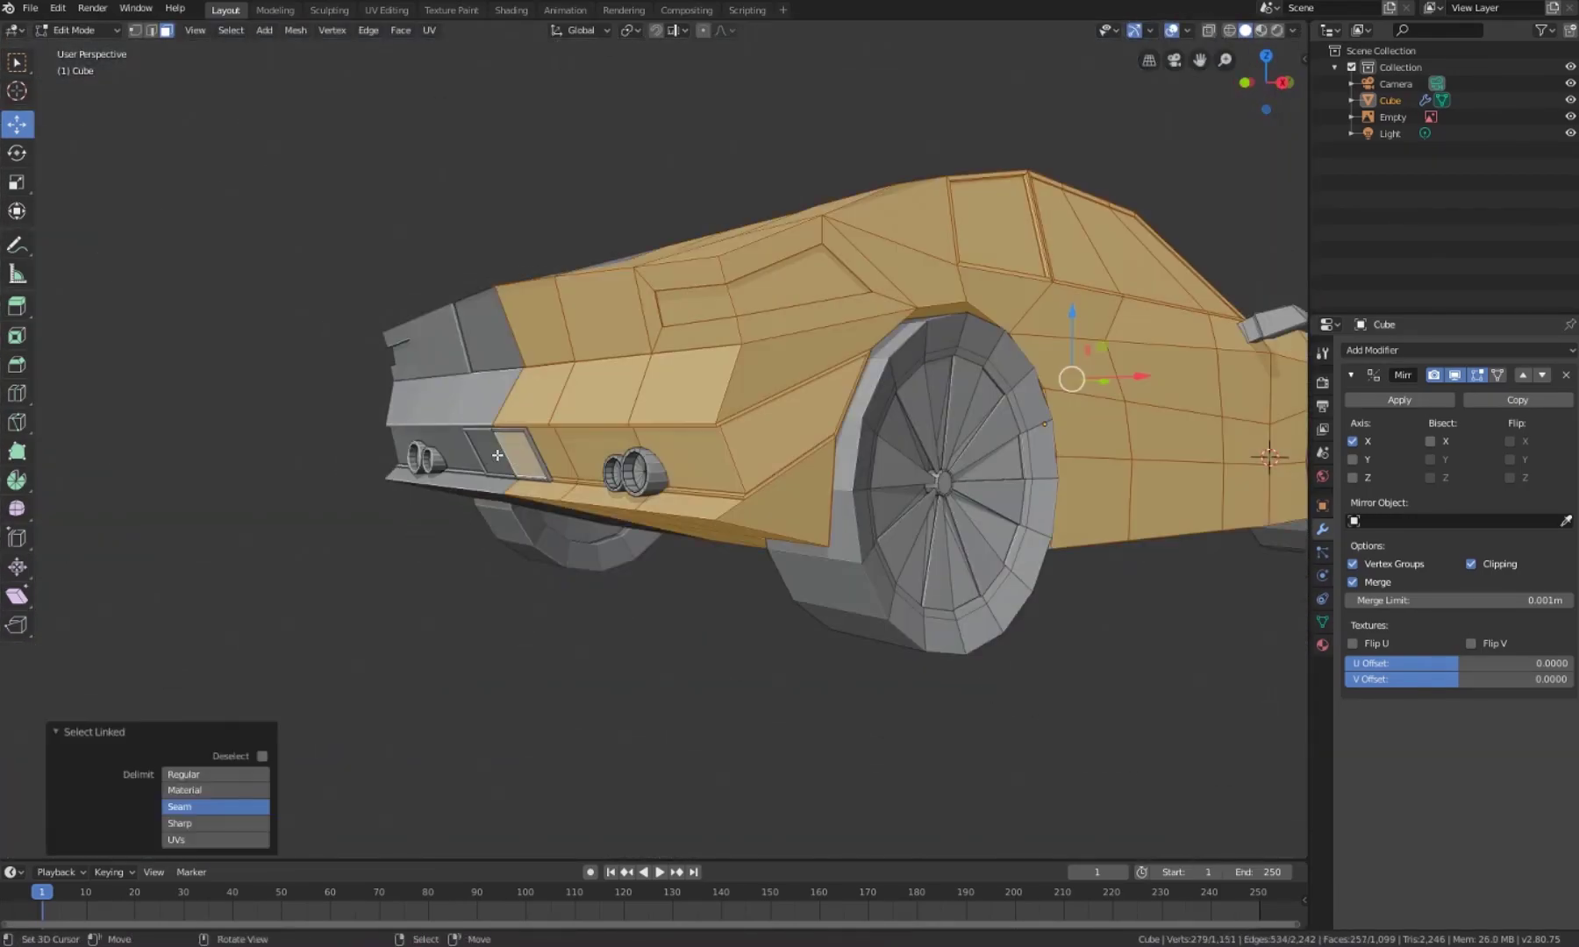
left_click(1116, 530)
mouse_move(1115, 530)
middle_mouse_down()
mouse_move(1140, 575)
mouse_move(848, 756)
middle_mouse_up()
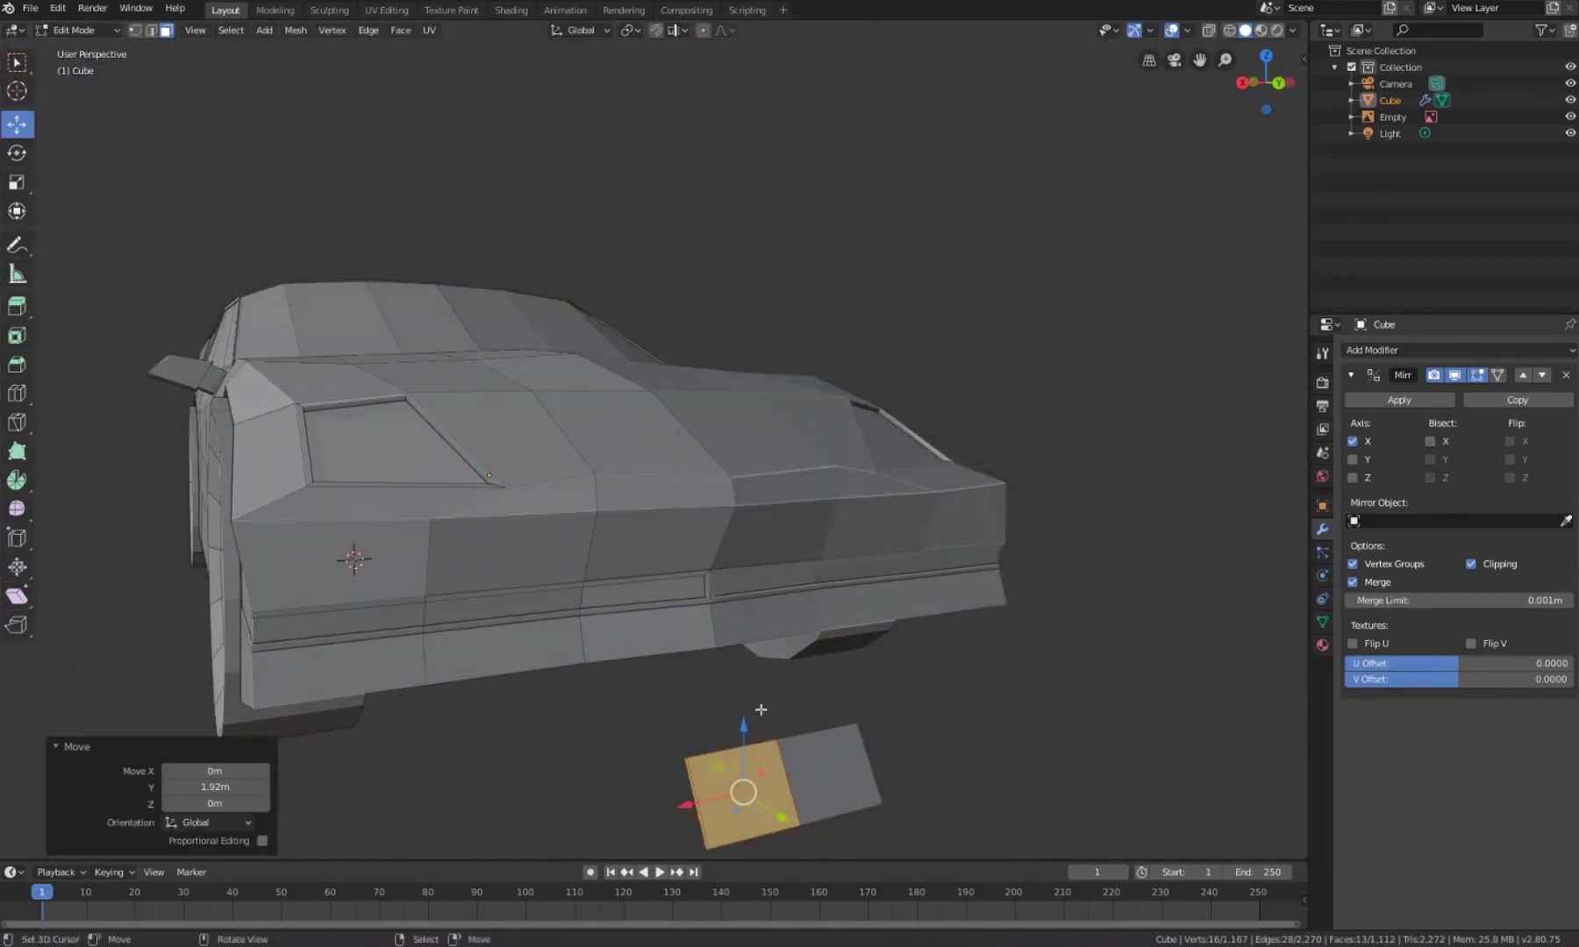
middle_click_drag(689, 660, 937, 638)
scroll(938, 638, "up", 3)
key("r")
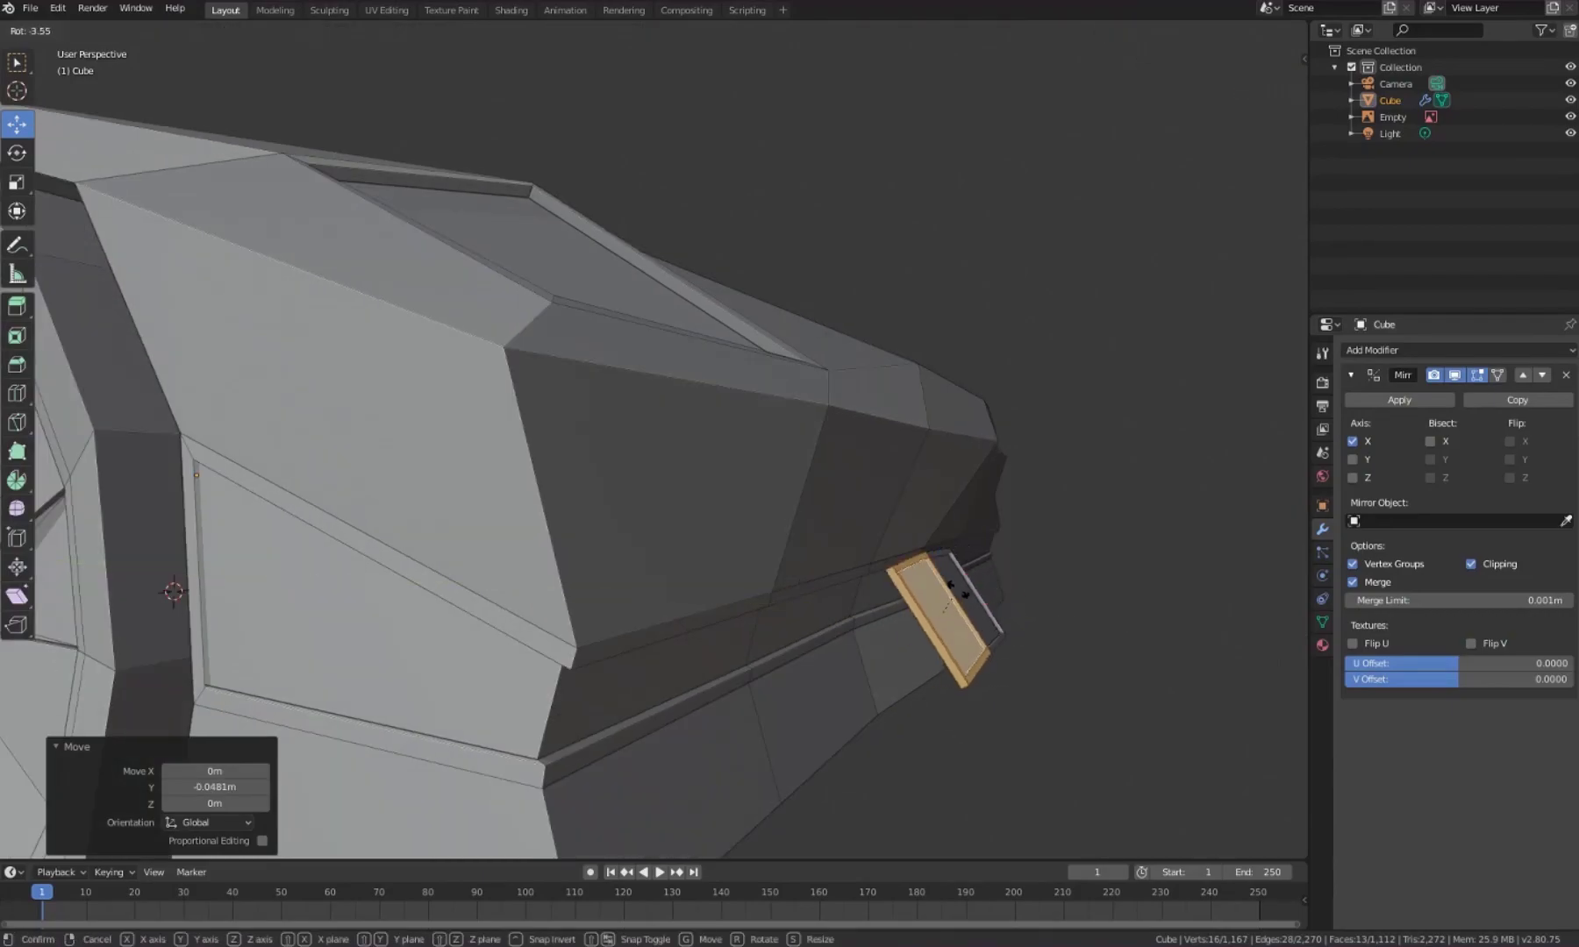
left_click(922, 567)
middle_click_drag(922, 567, 853, 544)
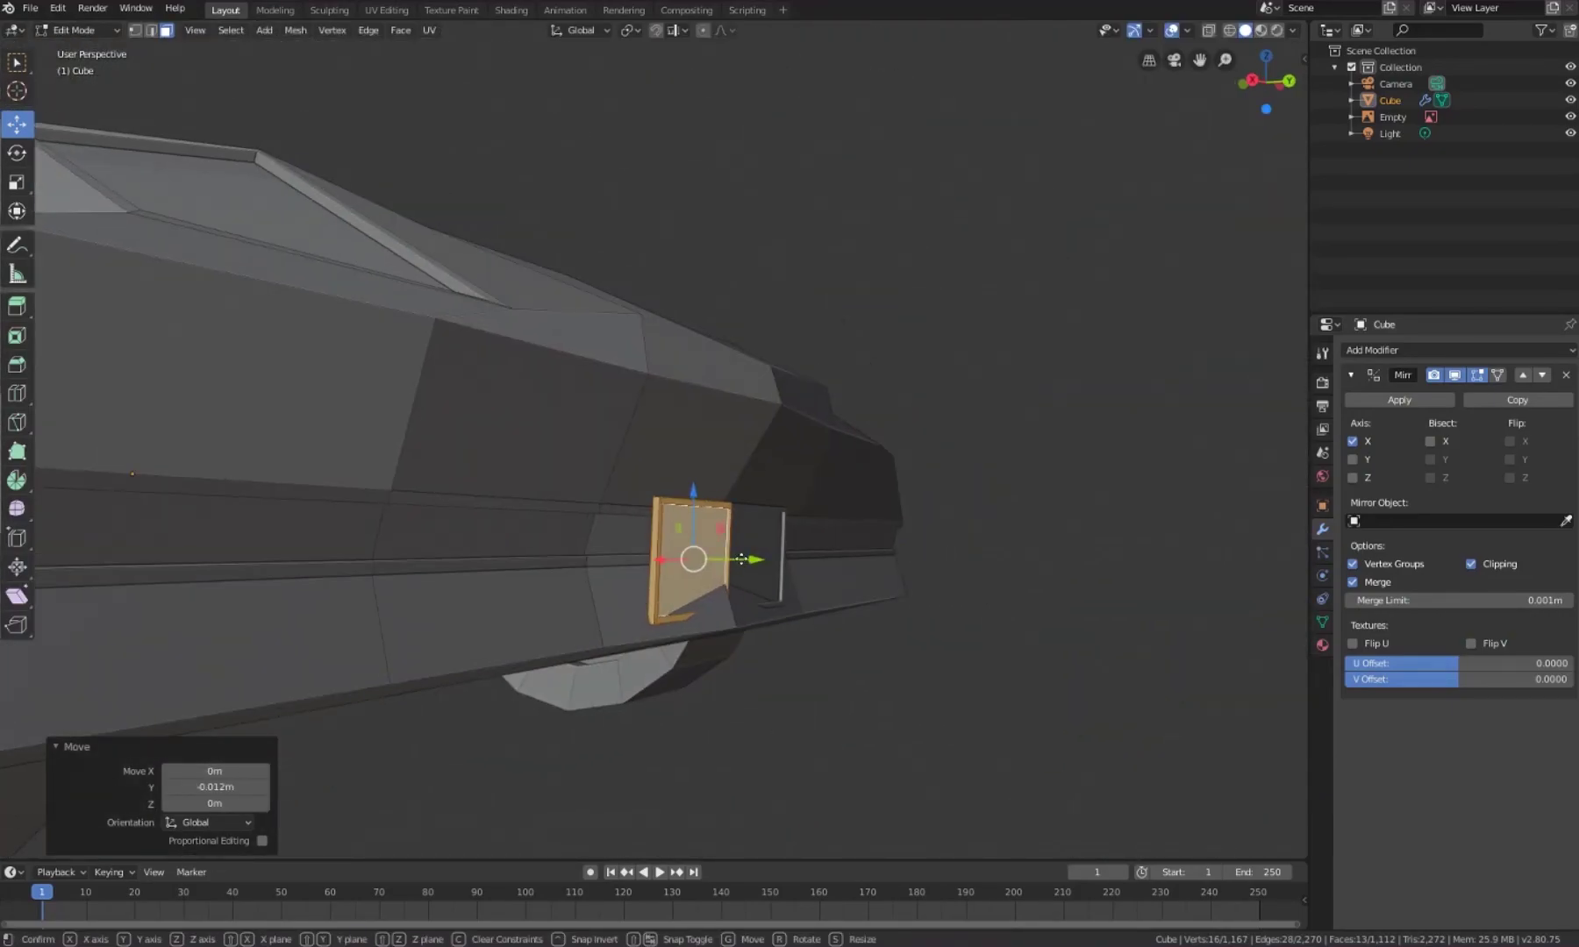
scroll(691, 554, "down", 5)
Step: Duplicate a trunk-lid face and shrink the copy
left_click(821, 606)
middle_click_drag(632, 563, 686, 627)
left_click(687, 627)
key("shift+d")
scroll(691, 614, "up", 3)
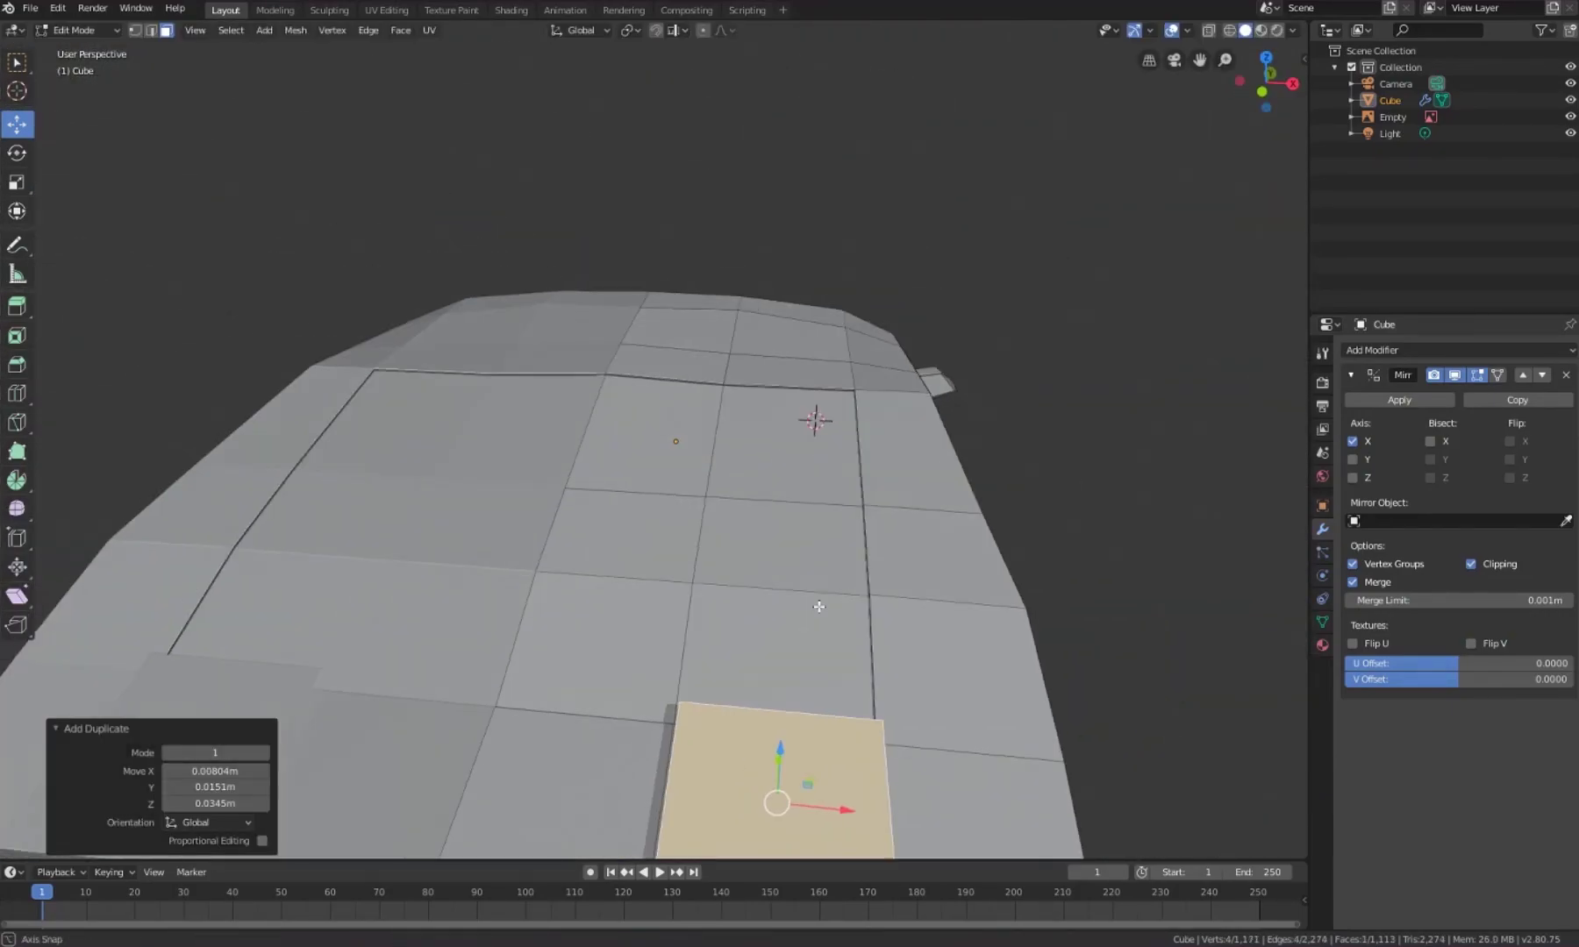
key("s")
left_click(682, 515)
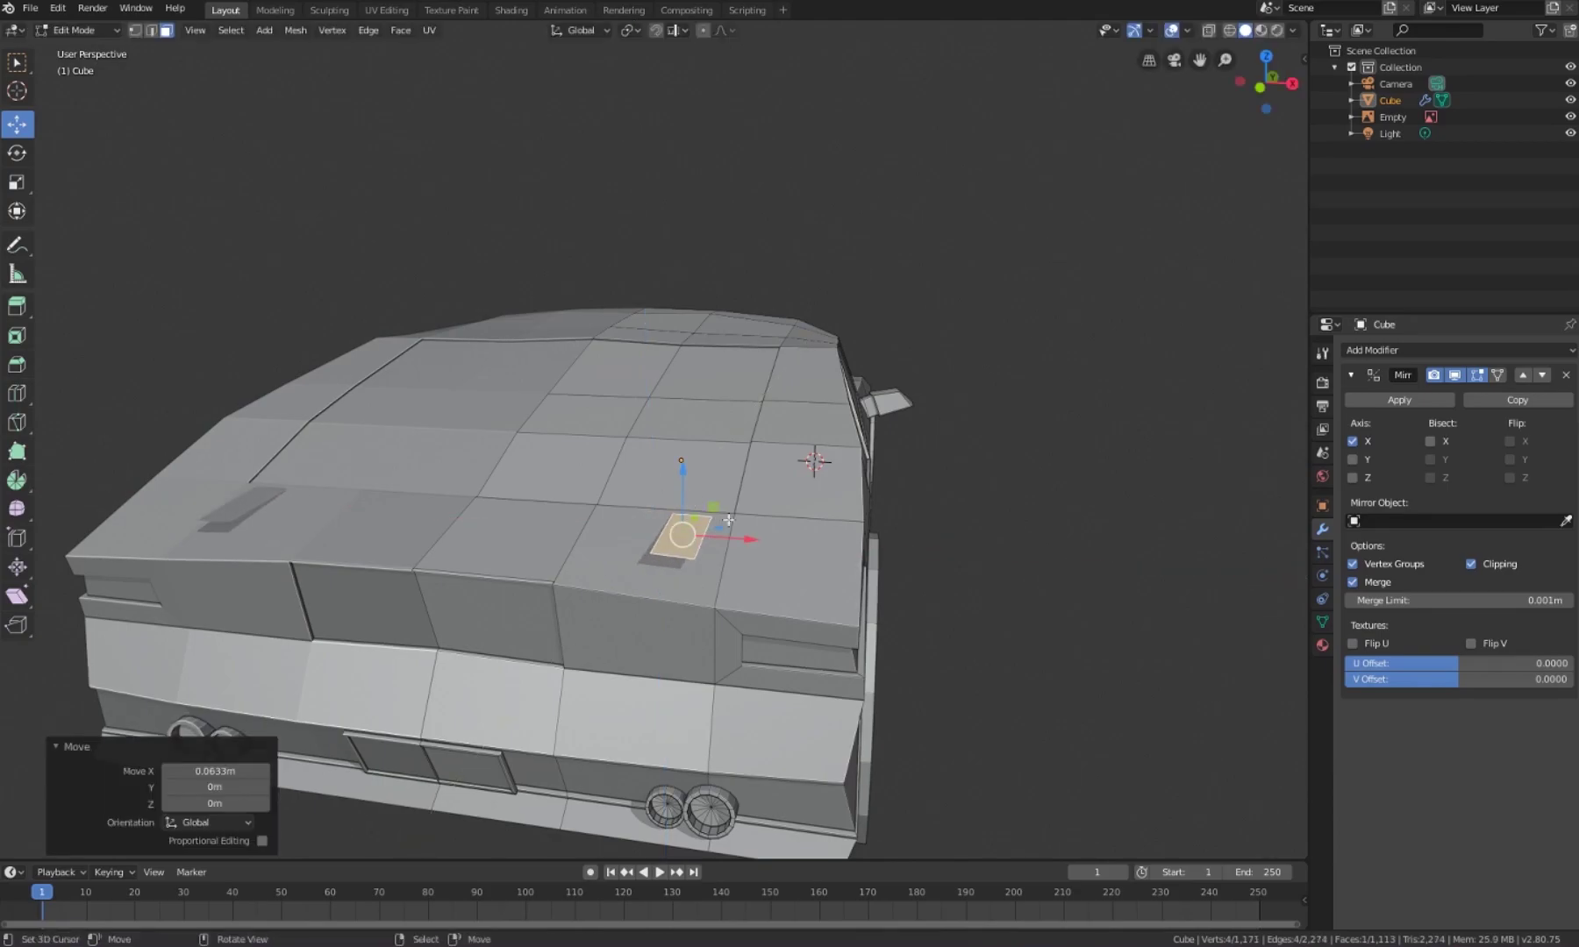
Step: Extrude the face upward into spoiler supports and stretch the spoiler wide across the car
mouse_move(682, 516)
middle_mouse_down()
mouse_move(628, 541)
mouse_move(445, 520)
mouse_move(665, 572)
mouse_move(1063, 543)
middle_mouse_up()
key("e")
left_click(552, 562)
left_click(455, 530)
left_click(681, 529)
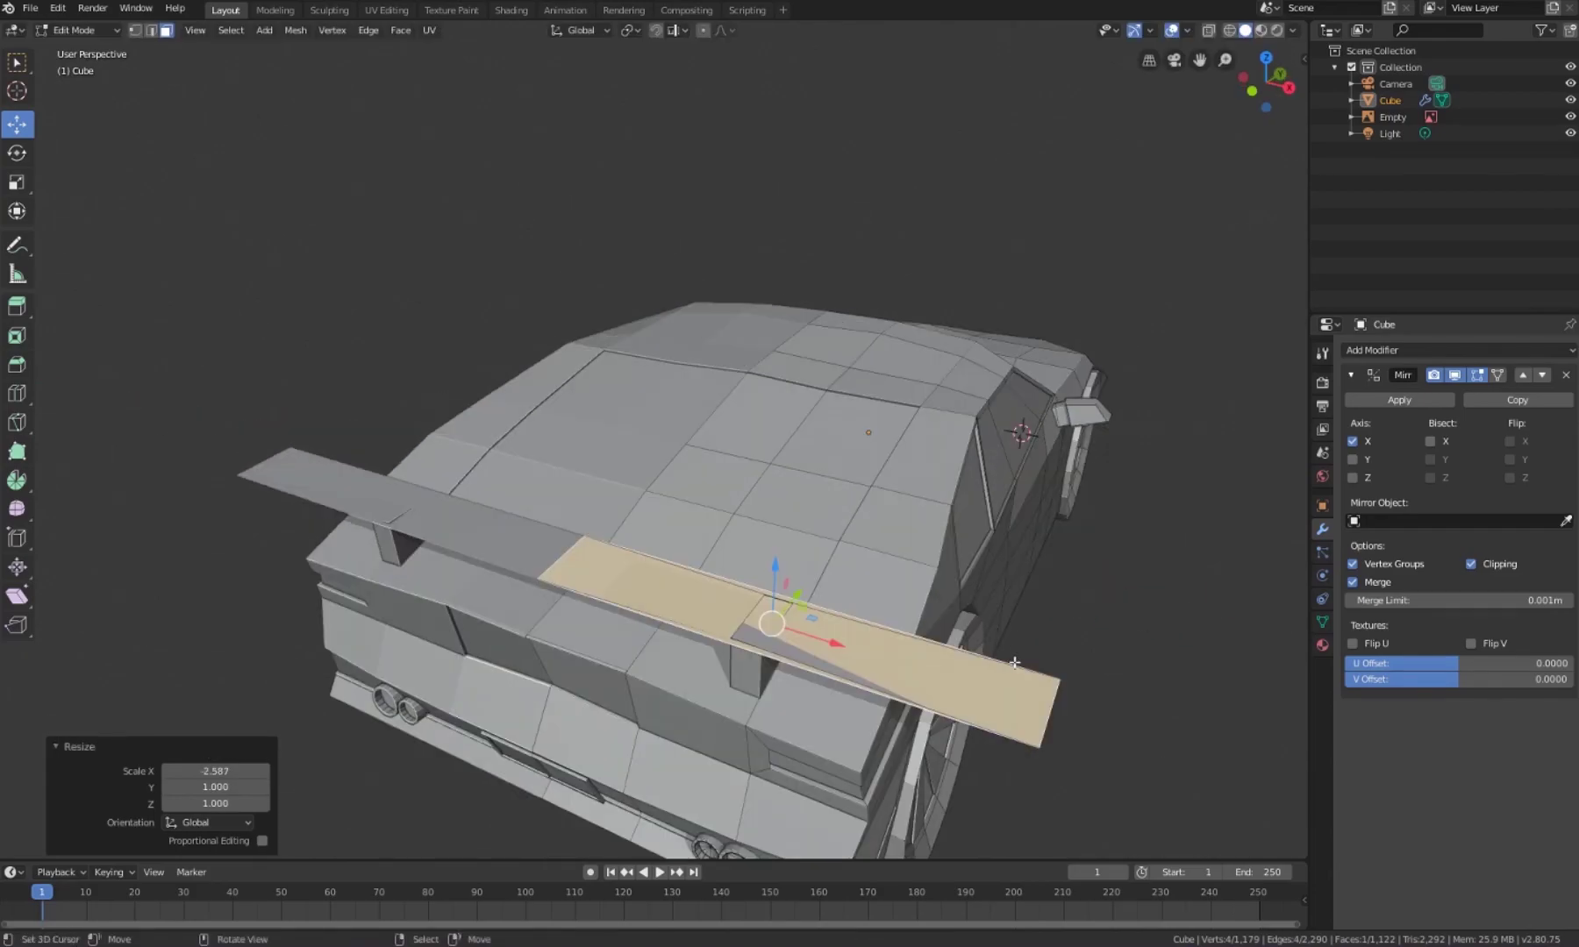
Step: Finish the spoiler's sideways move, then try a loop cut on a spoiler edge
left_click(771, 518)
middle_click_drag(771, 518, 842, 596)
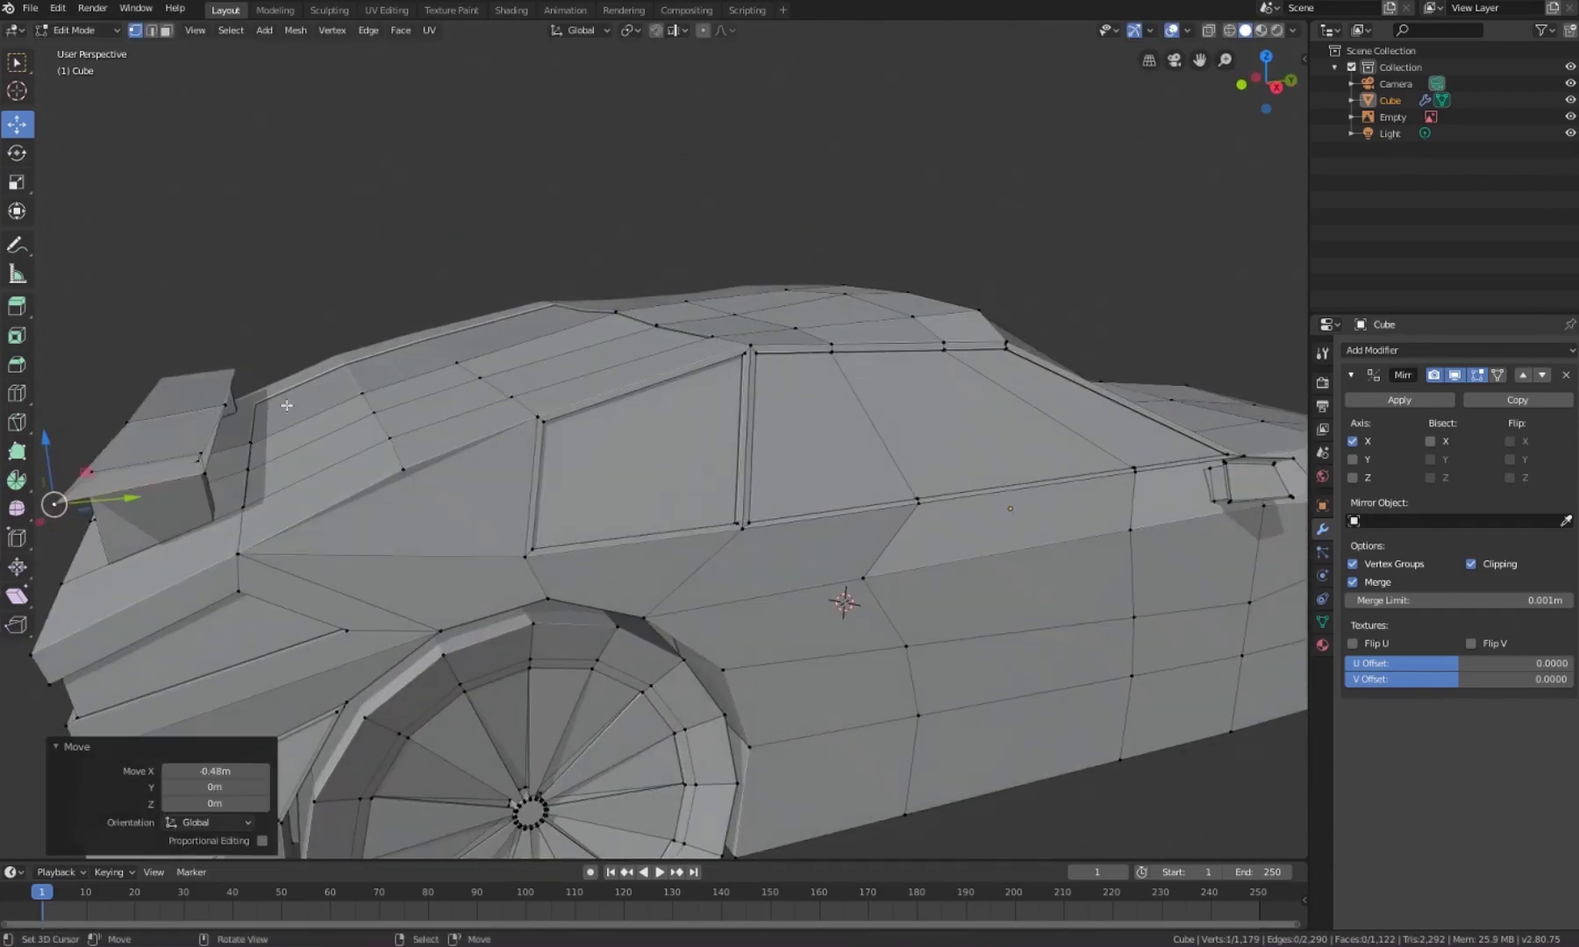
scroll(275, 342, "down", 3)
mouse_move(274, 342)
middle_mouse_down()
mouse_move(75, 446)
mouse_move(151, 363)
middle_mouse_up()
key("2")
left_click(151, 364)
mouse_move(261, 308)
middle_mouse_down()
mouse_move(741, 449)
mouse_move(678, 534)
mouse_move(755, 439)
mouse_move(624, 468)
mouse_move(334, 320)
mouse_move(739, 381)
mouse_move(290, 239)
mouse_move(410, 344)
mouse_move(667, 289)
mouse_move(916, 400)
middle_mouse_up()
scroll(741, 449, "up", 2)
key("Escape")
Step: Inset the spoiler's top face twice and extrude the inner panel slightly
key("3")
left_click(678, 534)
scroll(754, 439, "up", 4)
key("i")
left_click(624, 467)
key("i")
left_click(625, 468)
key("e")
left_click(334, 320)
Step: Deselect the mesh and bring up the Eevee render settings
key("alt+a")
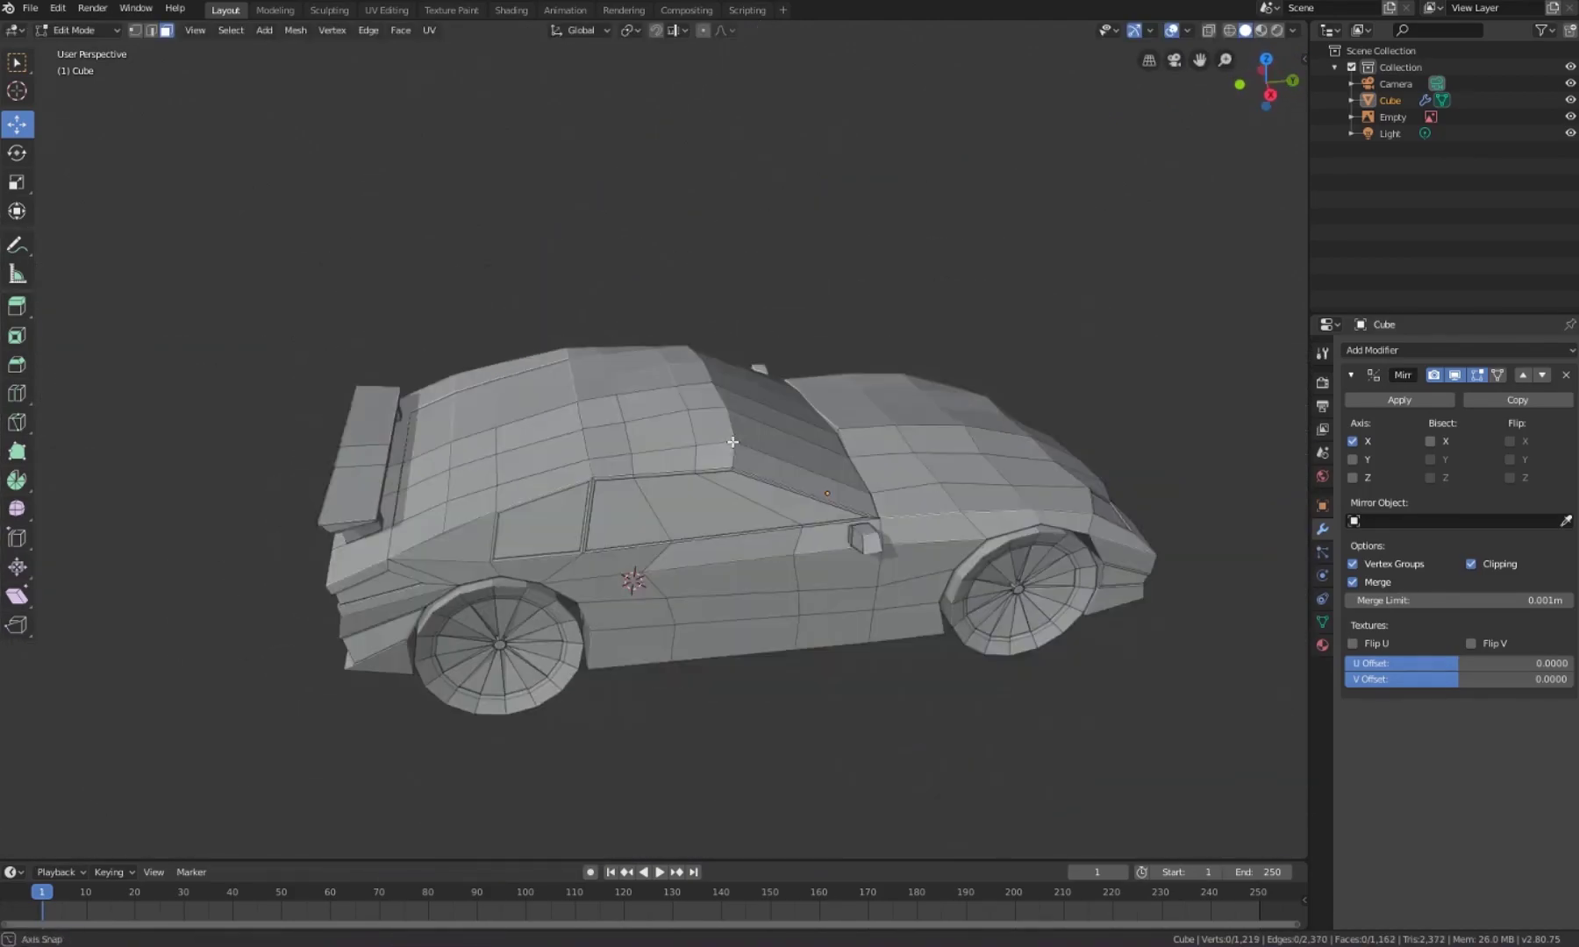
left_click(1322, 382)
left_click(1322, 553)
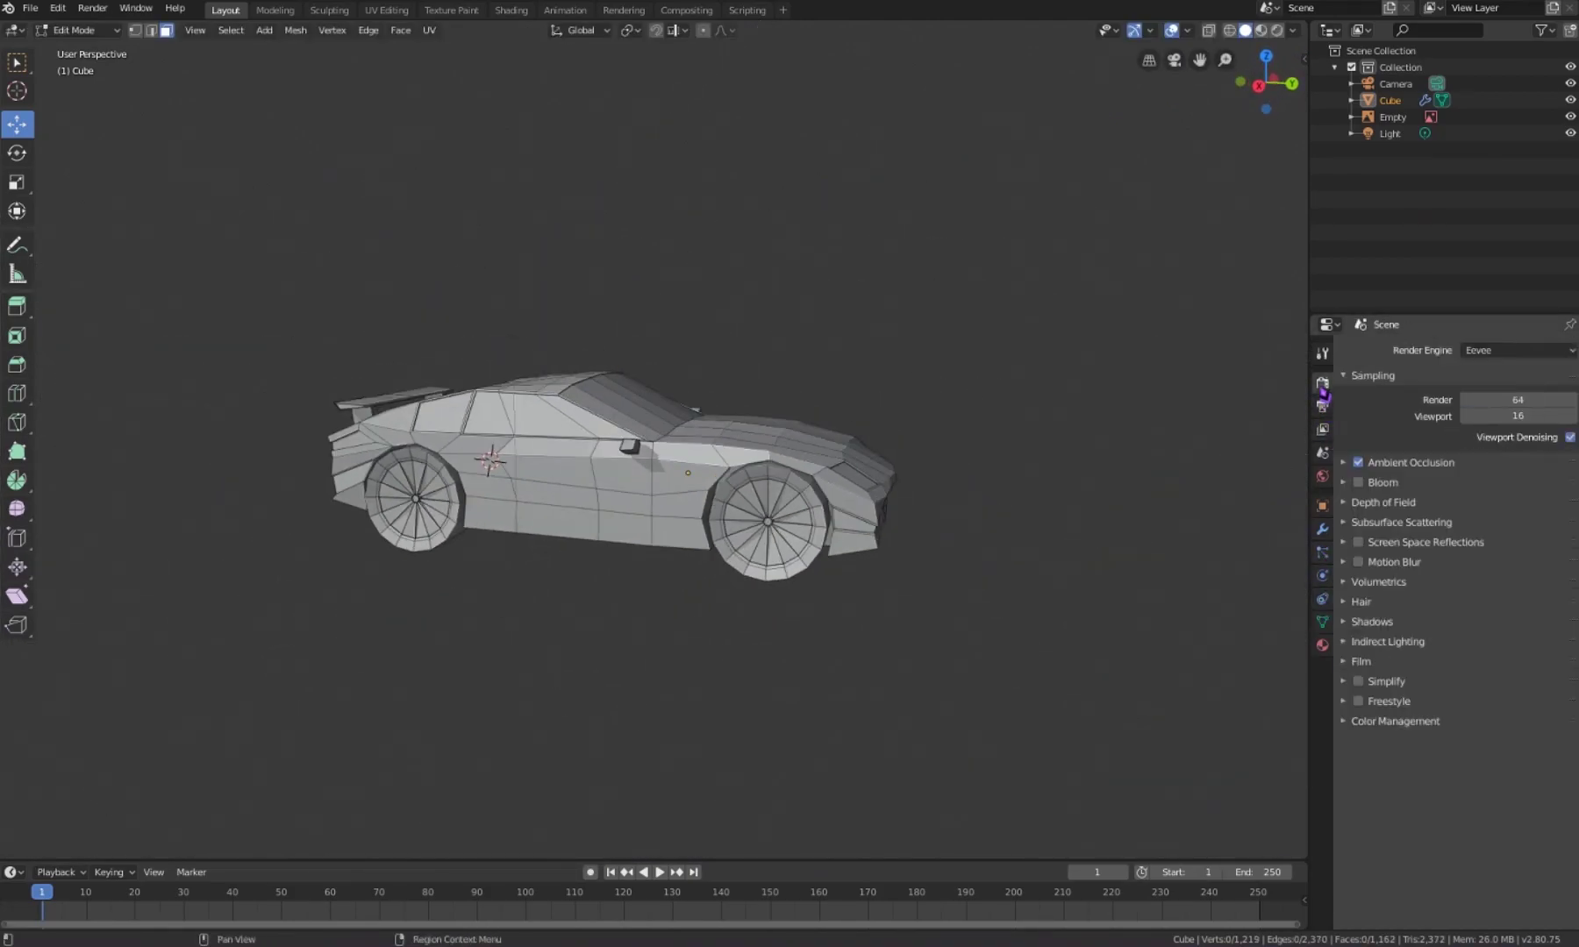
Step: In Object Mode, add a plane and scale it up as a large floor
key("Tab")
key("shift+a")
left_click(815, 235)
key("s")
left_click(947, 397)
key("g")
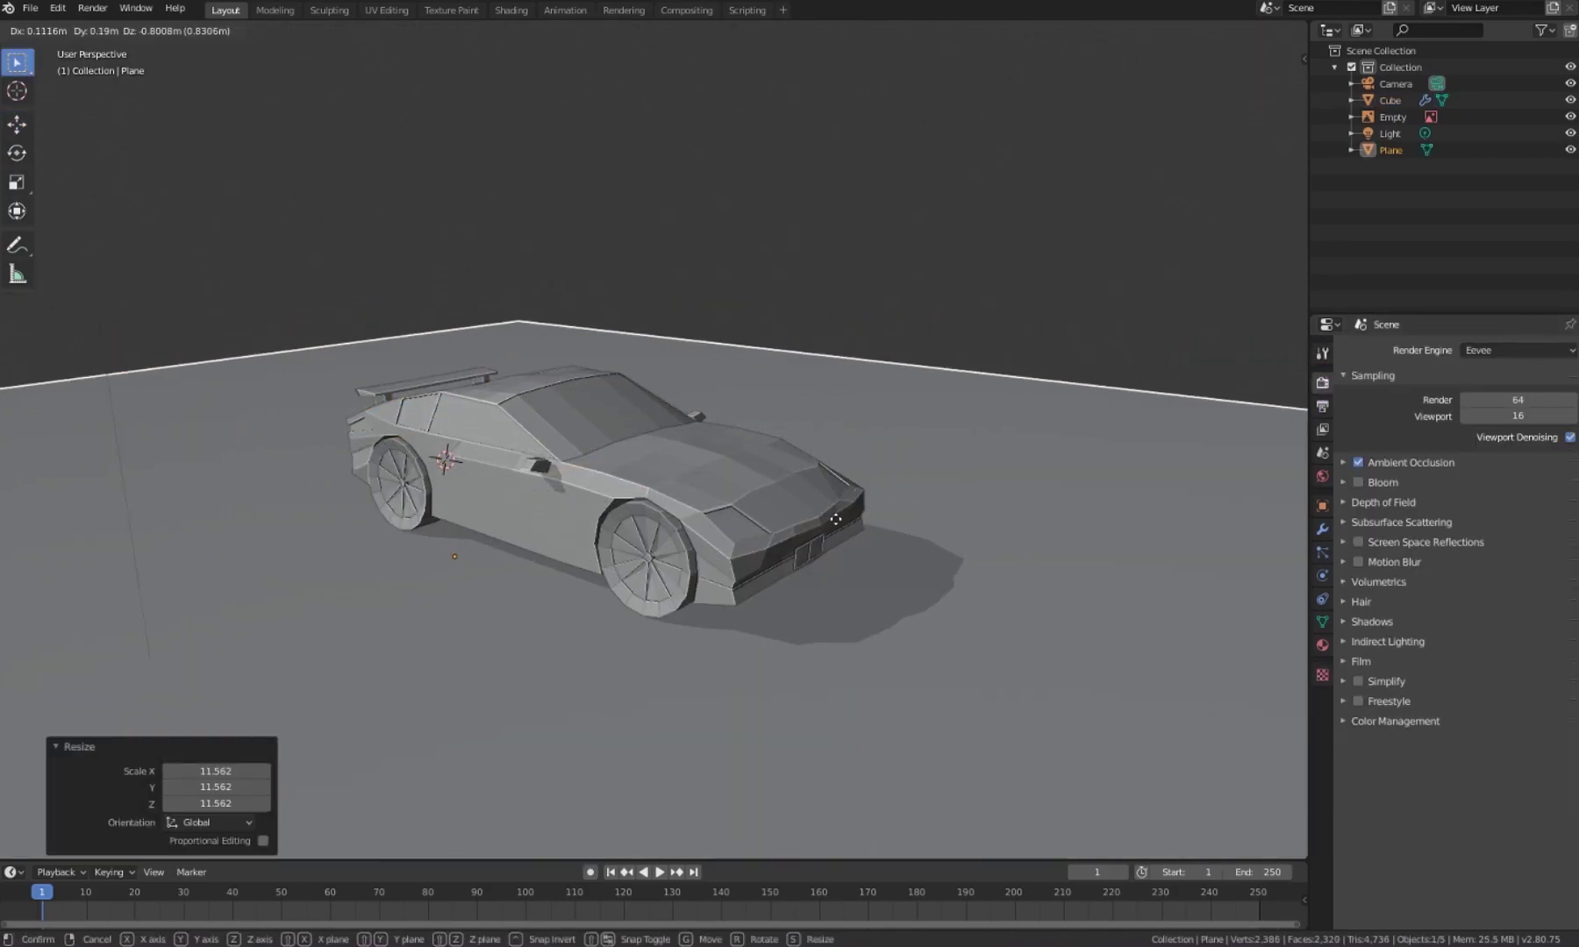
left_click(836, 519)
Step: Lower the floor plane to the tyres and scale it up further
middle_click_drag(836, 519, 801, 507)
left_click(16, 123)
left_click_drag(498, 492, 497, 526)
middle_click_drag(801, 507, 800, 361)
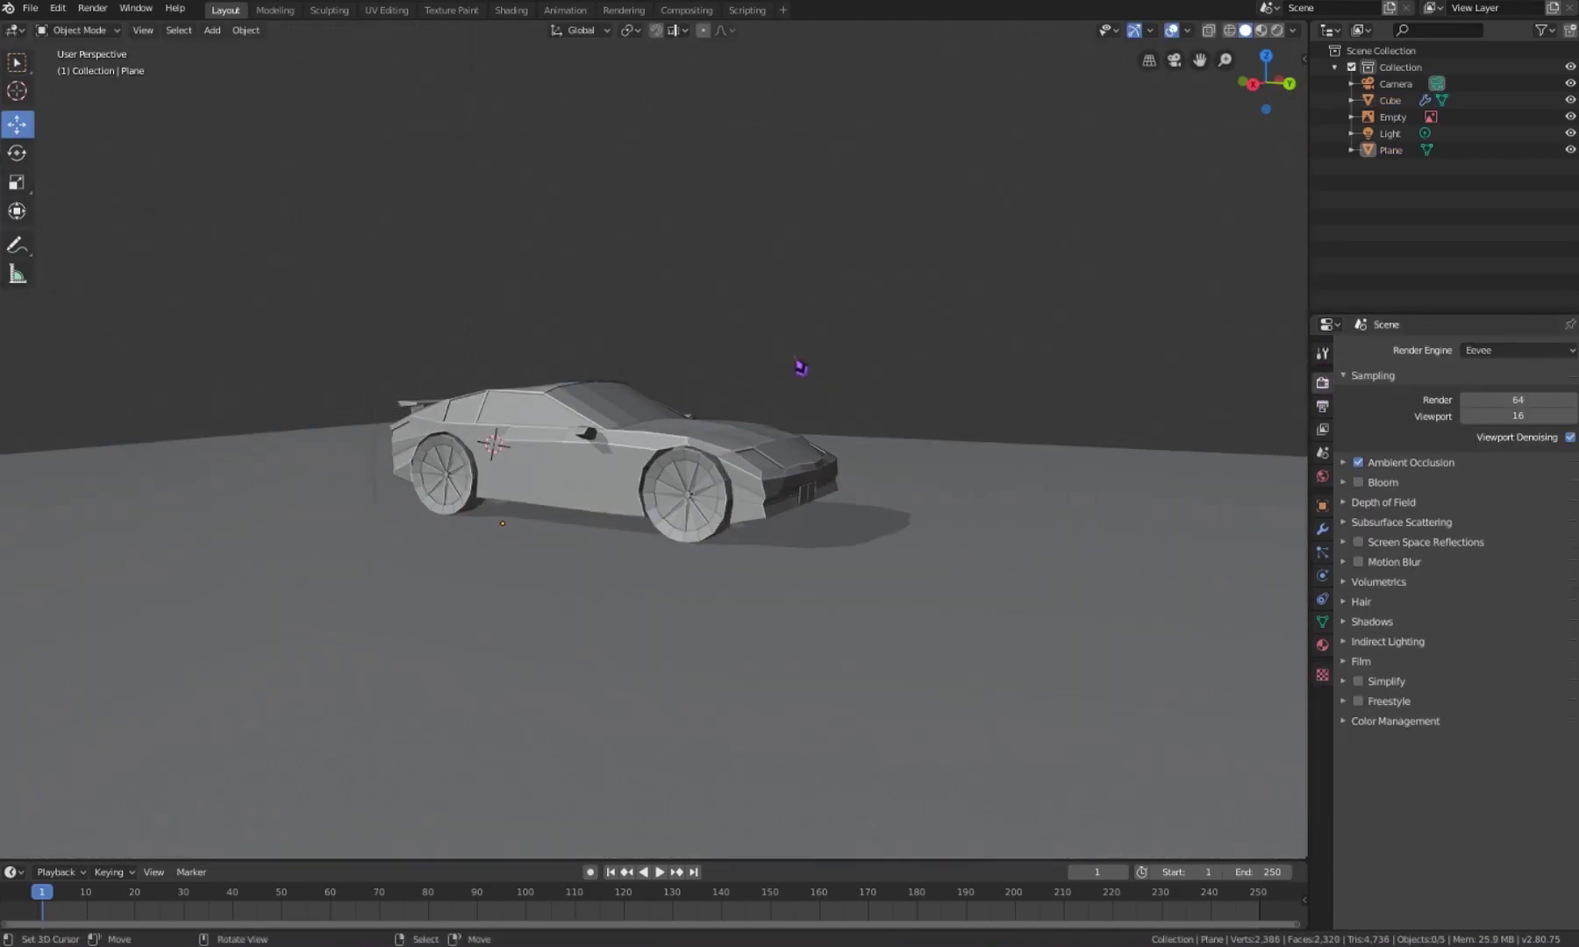
scroll(751, 527, "down", 3)
key("s")
left_click(810, 352)
scroll(976, 377, "up", 3)
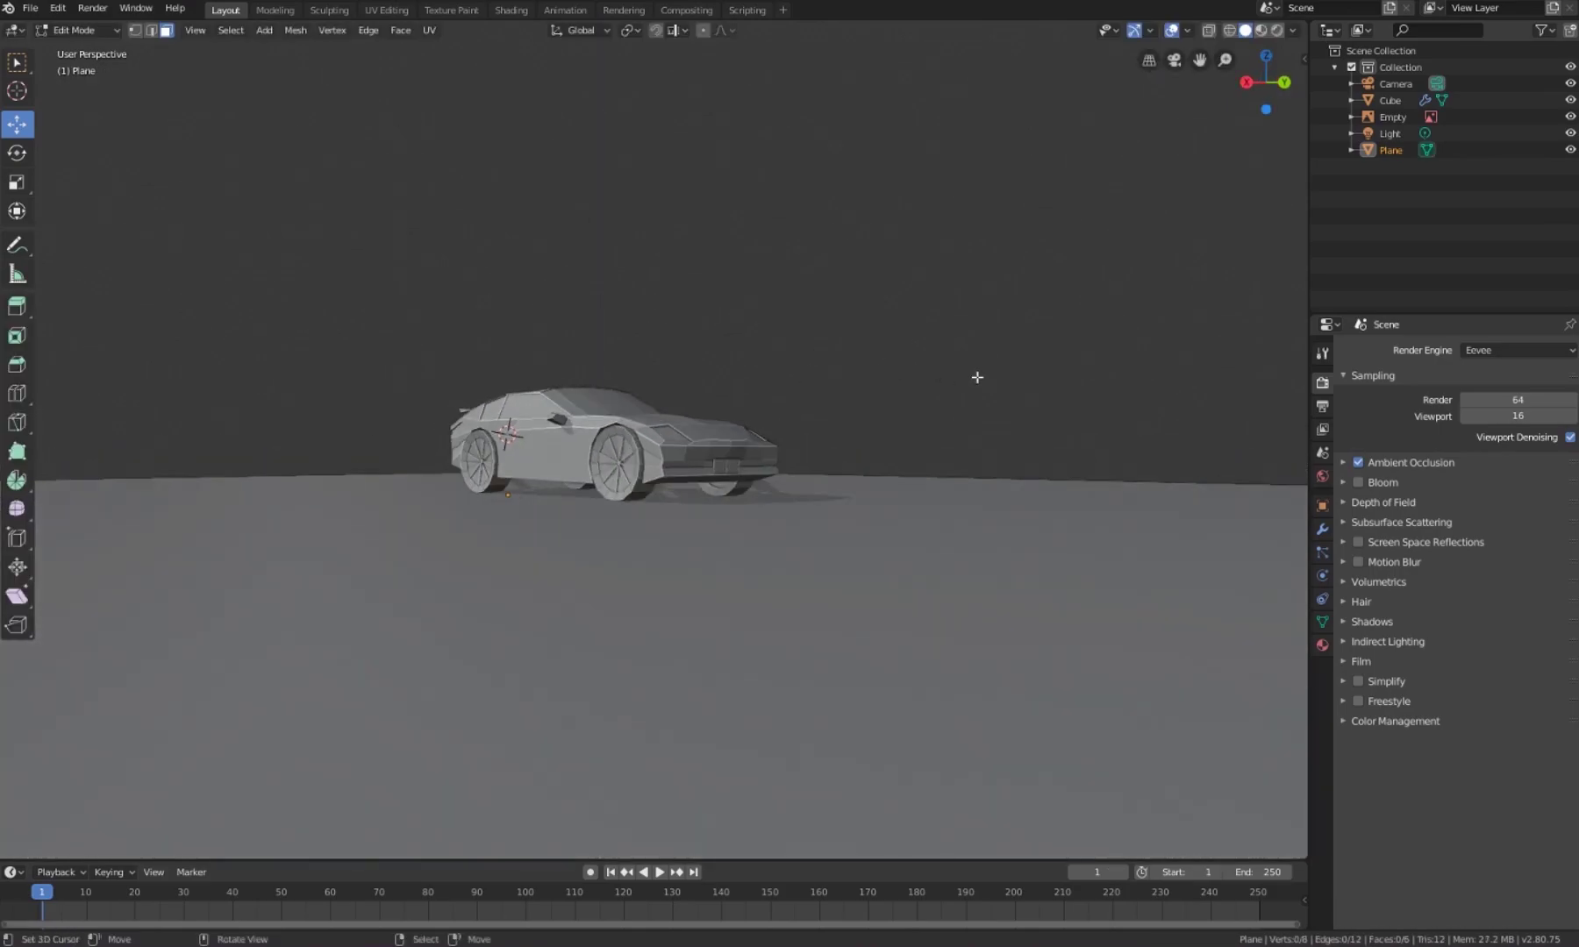
Step: Set the World colour to an Environment Texture using the derelict overpass HDRI
left_click(1323, 649)
left_click(1323, 645)
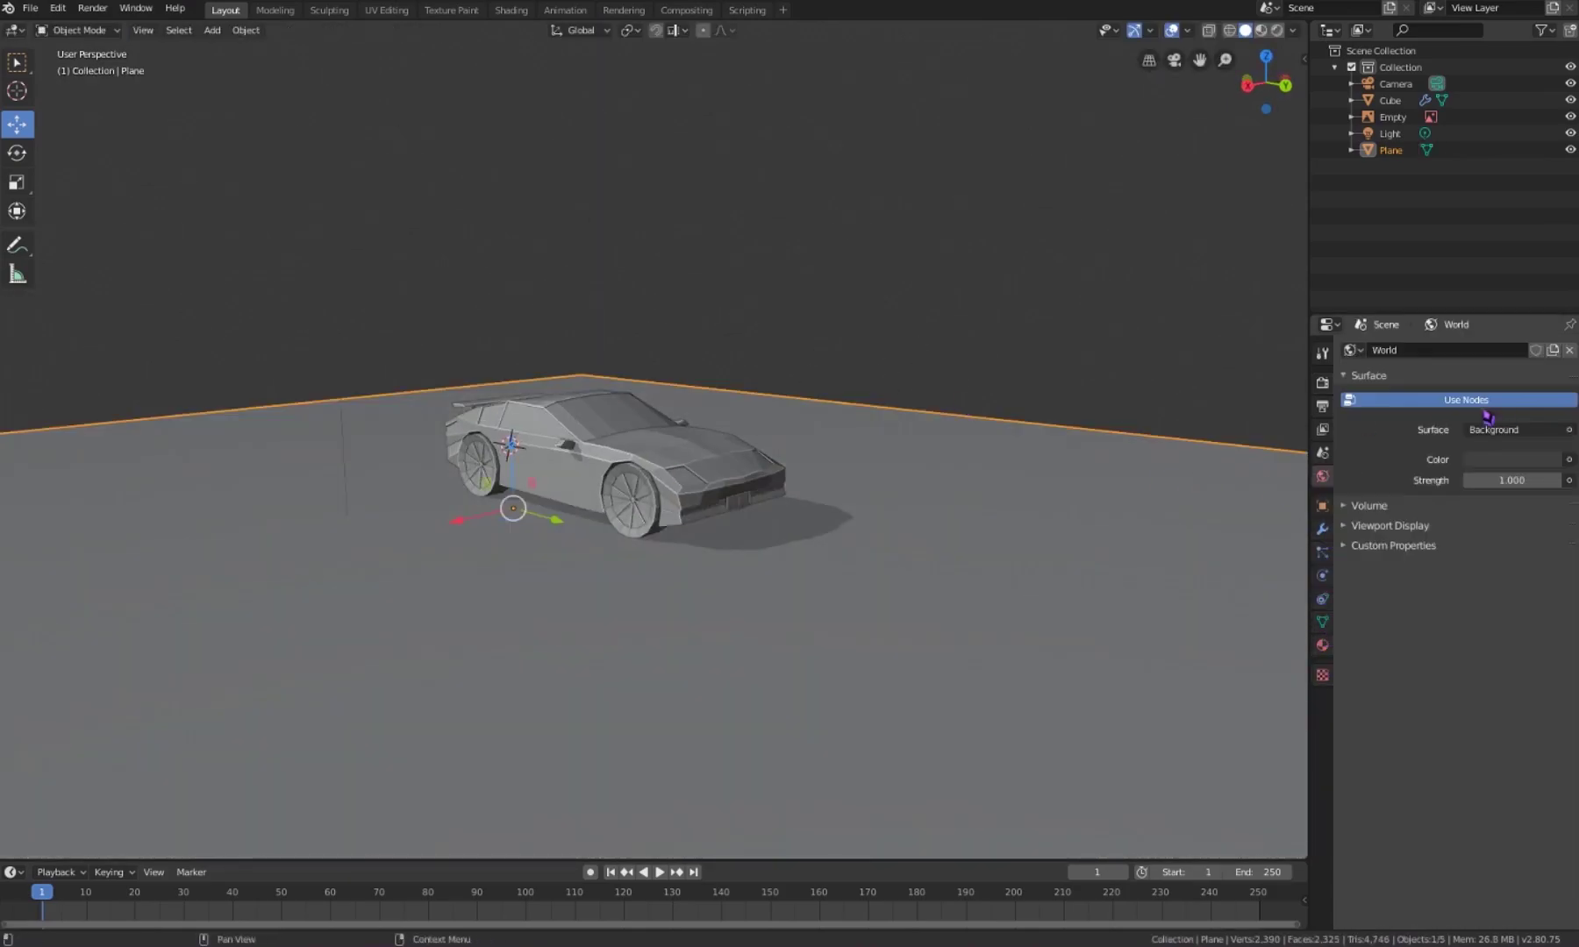
left_click(1488, 419)
left_click(1246, 632)
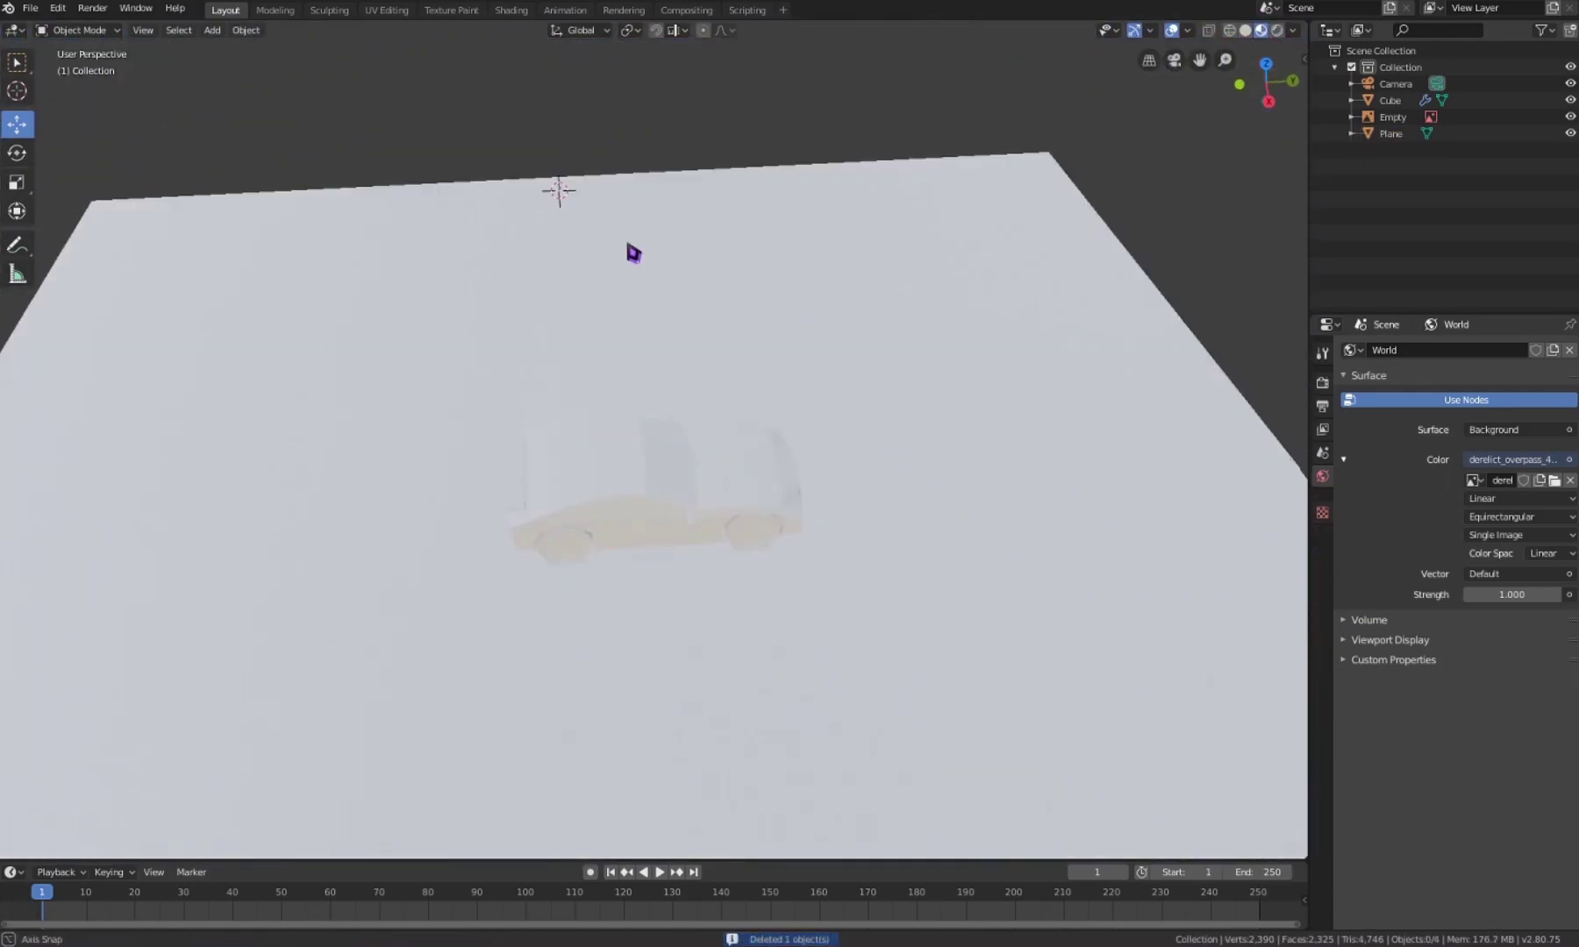
middle_click_drag(585, 255, 607, 388)
key("shift+a")
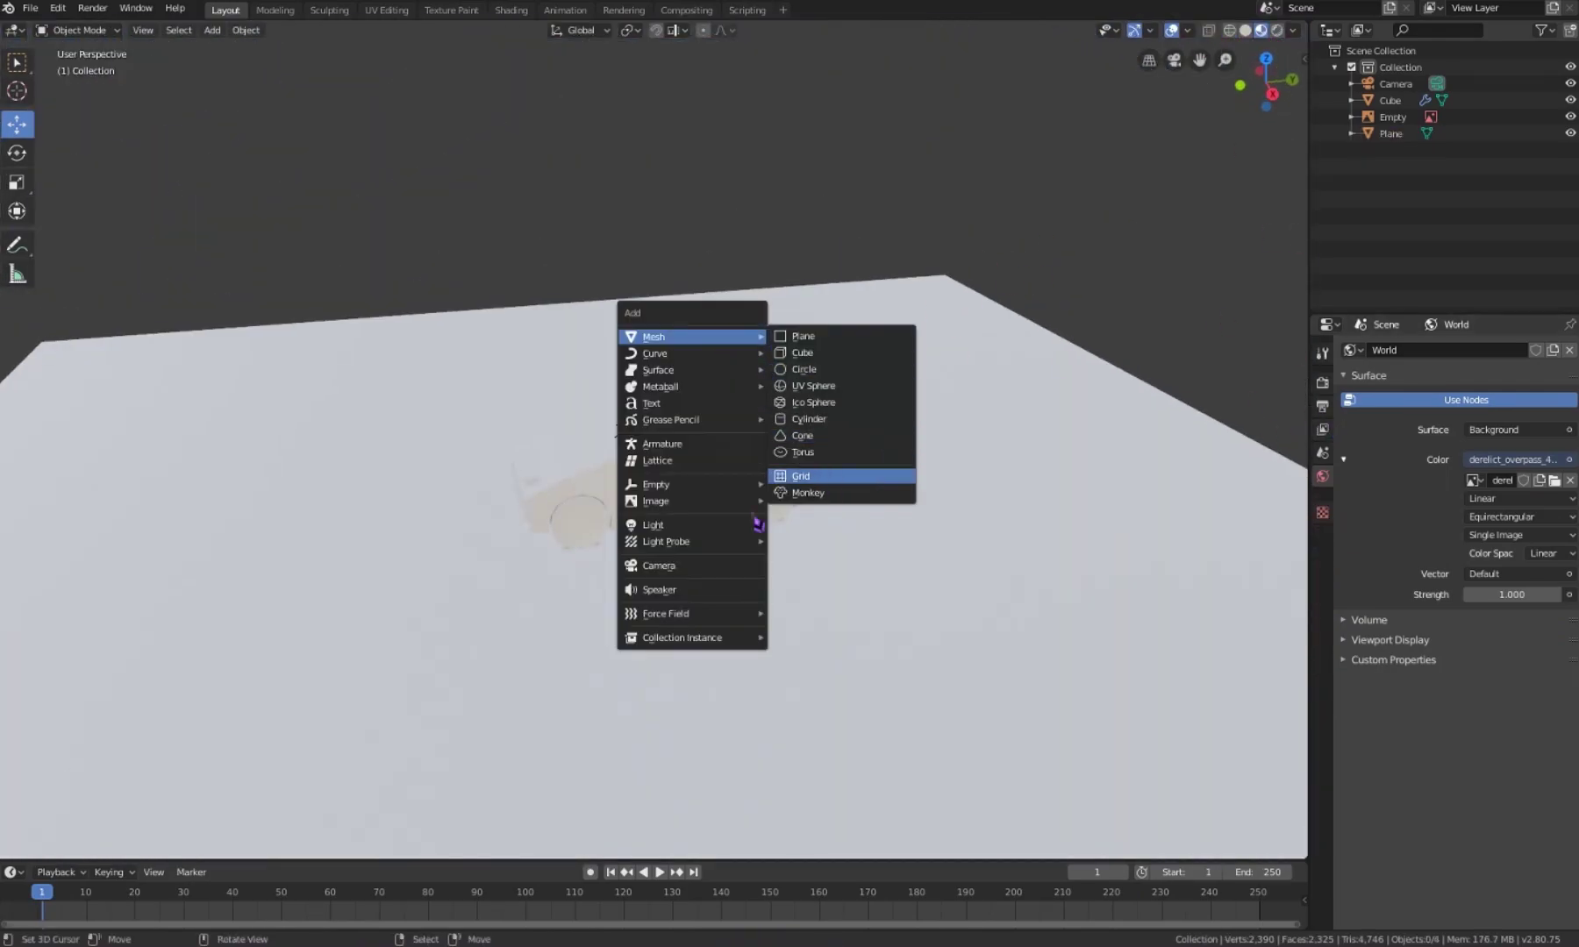
Step: Add a Sun light raised above the car with strength 7
left_click(798, 542)
key("g")
key("z")
left_click(618, 263)
left_click(1322, 576)
left_click(1482, 459)
Step: Tune the sun's shadow settings, including 23.5 m contact shadow distance
left_click(1384, 527)
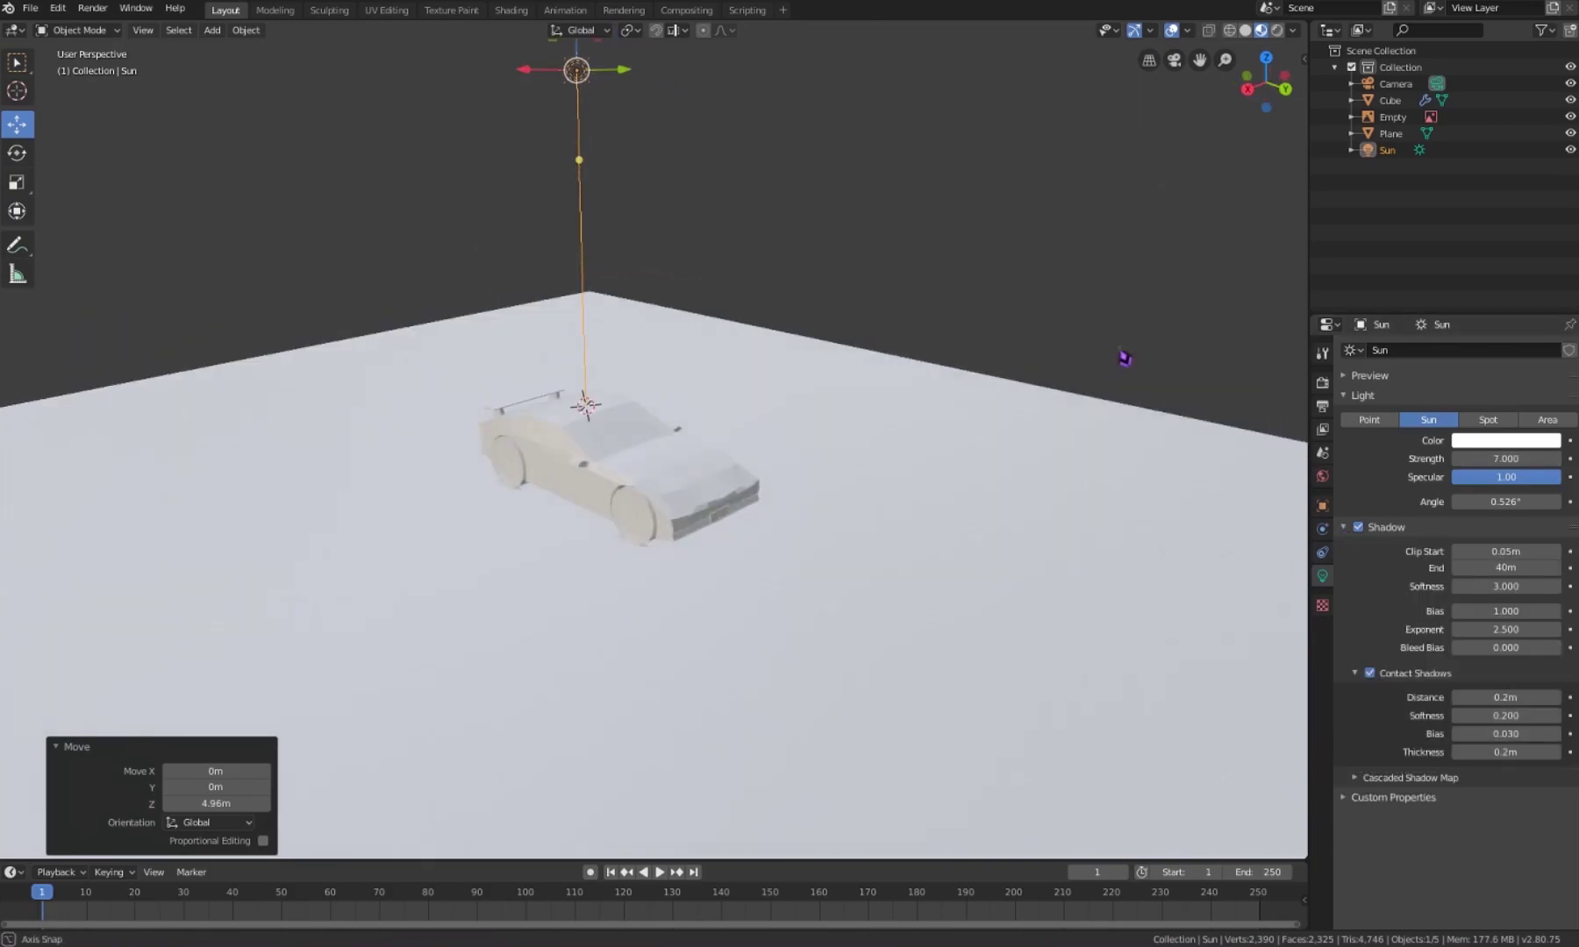
mouse_move(1121, 355)
middle_mouse_down()
mouse_move(824, 342)
mouse_move(1115, 557)
middle_mouse_up()
left_click(1322, 383)
left_click(1358, 462)
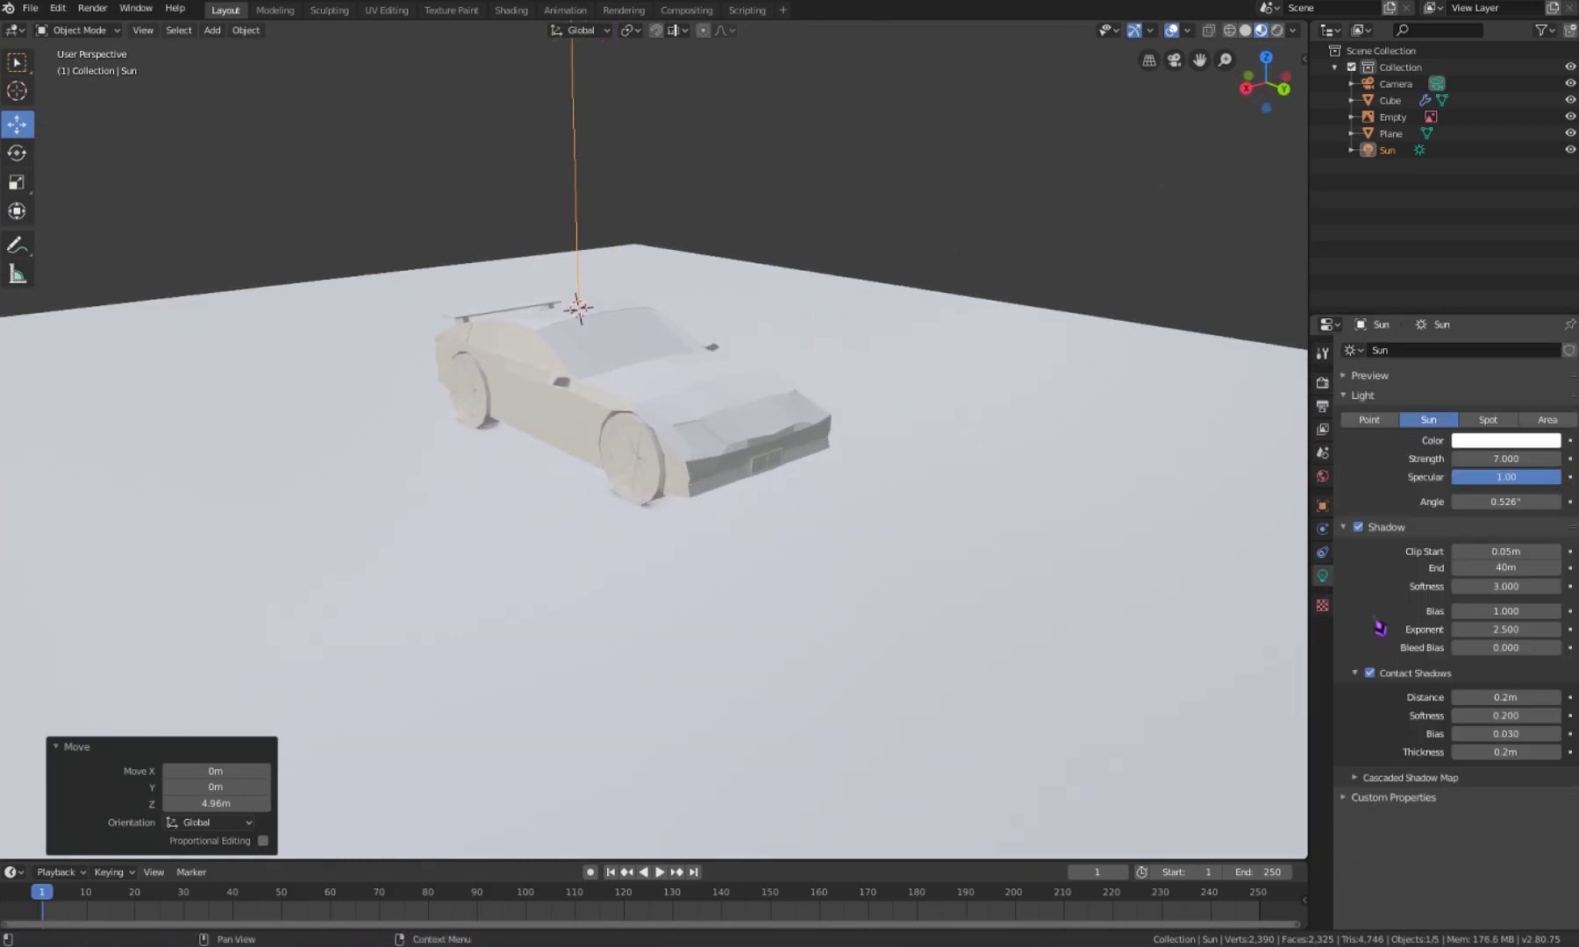
middle_click_drag(1209, 453, 1505, 611)
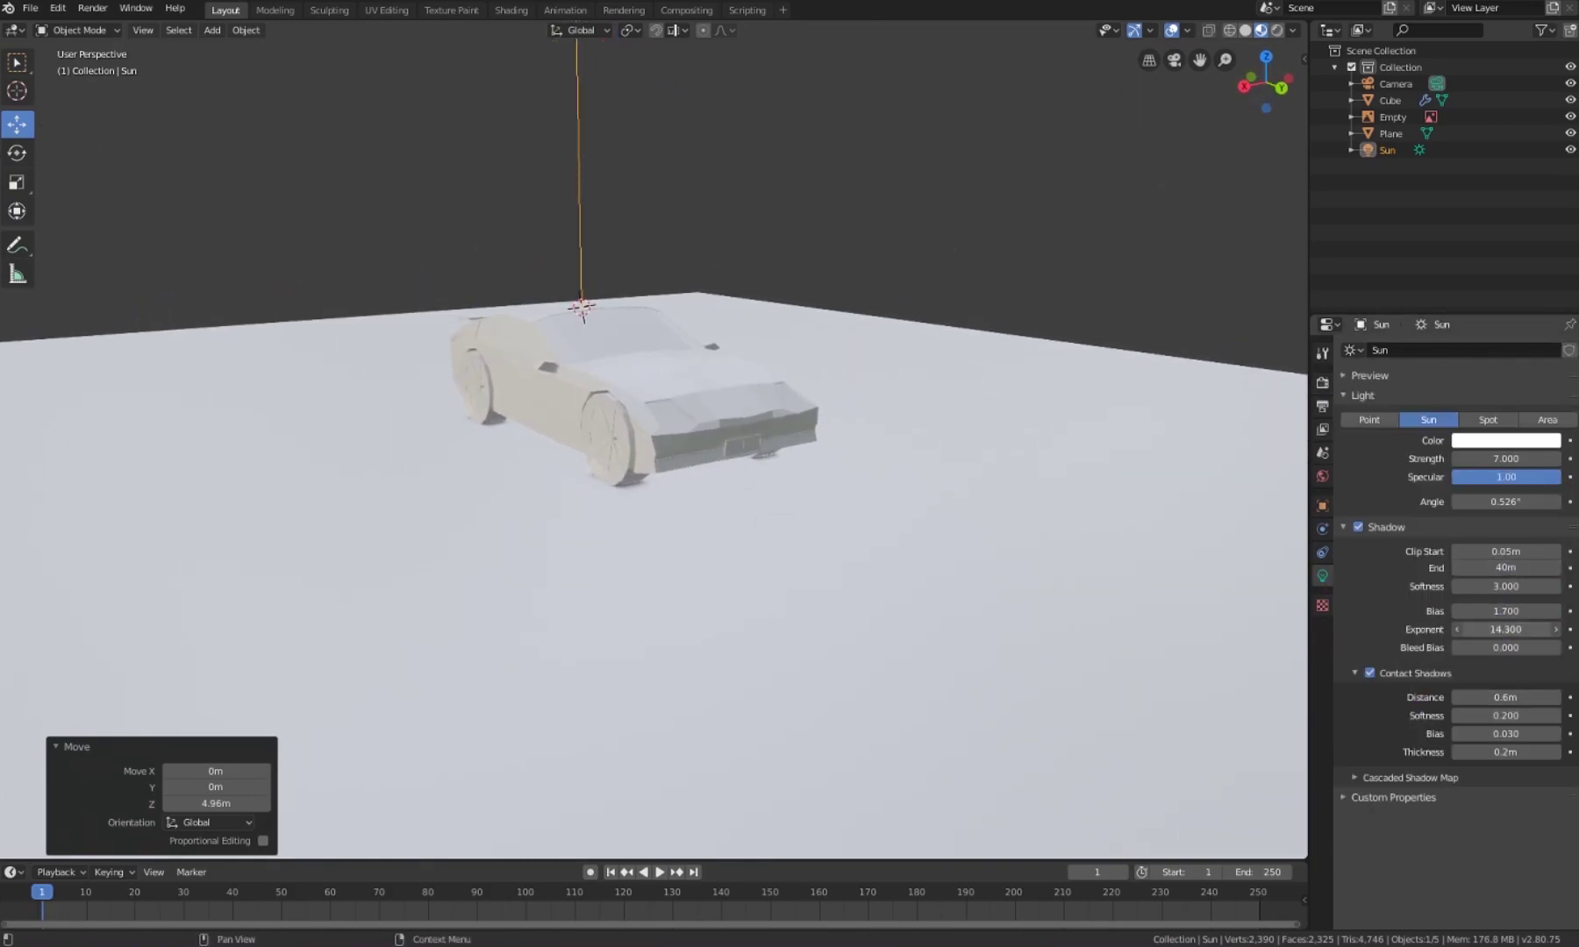
scroll(695, 426, "down", 5)
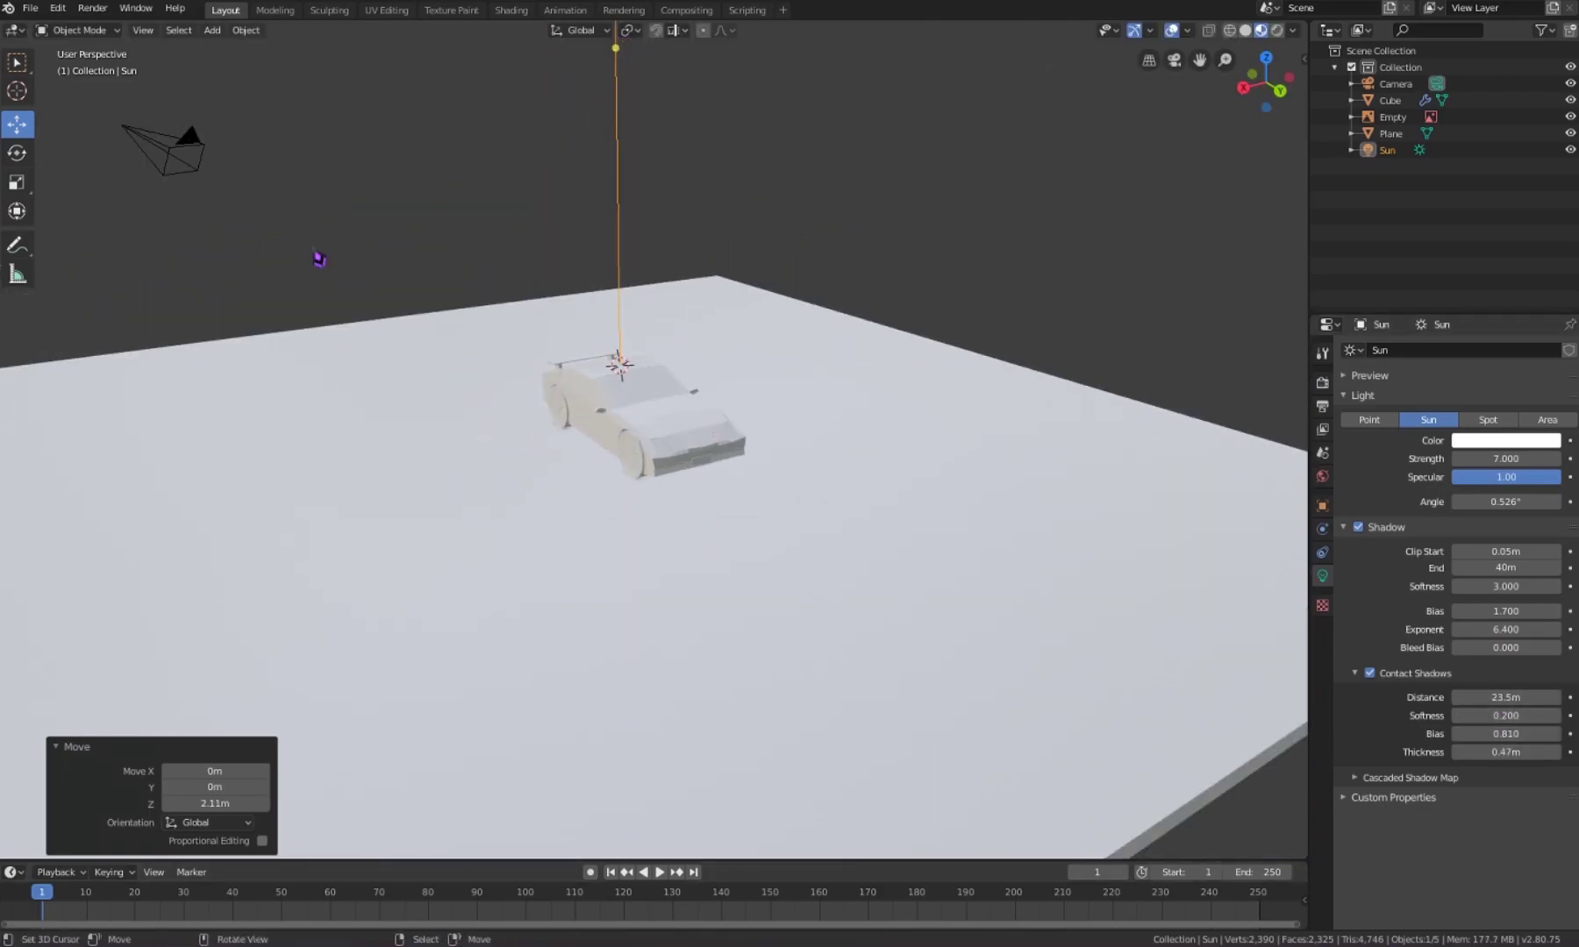
scroll(712, 426, "up", 4)
left_click(712, 426)
left_click(1322, 645)
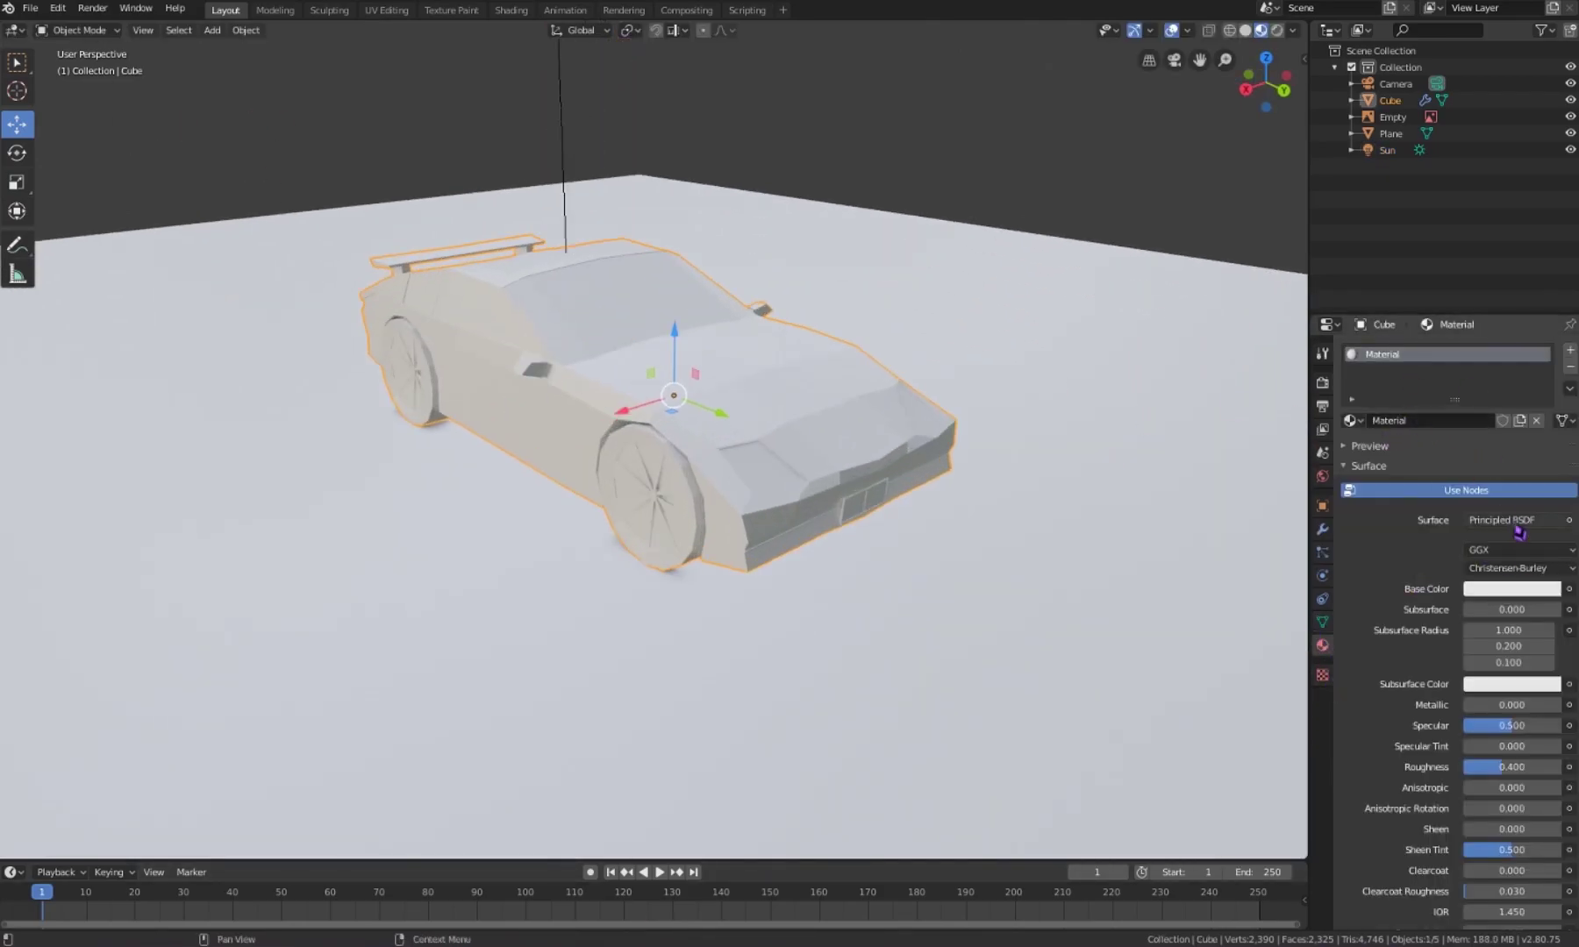
Step: Tint the car body's base colour blue-grey
left_click(1511, 588)
left_click(1475, 398)
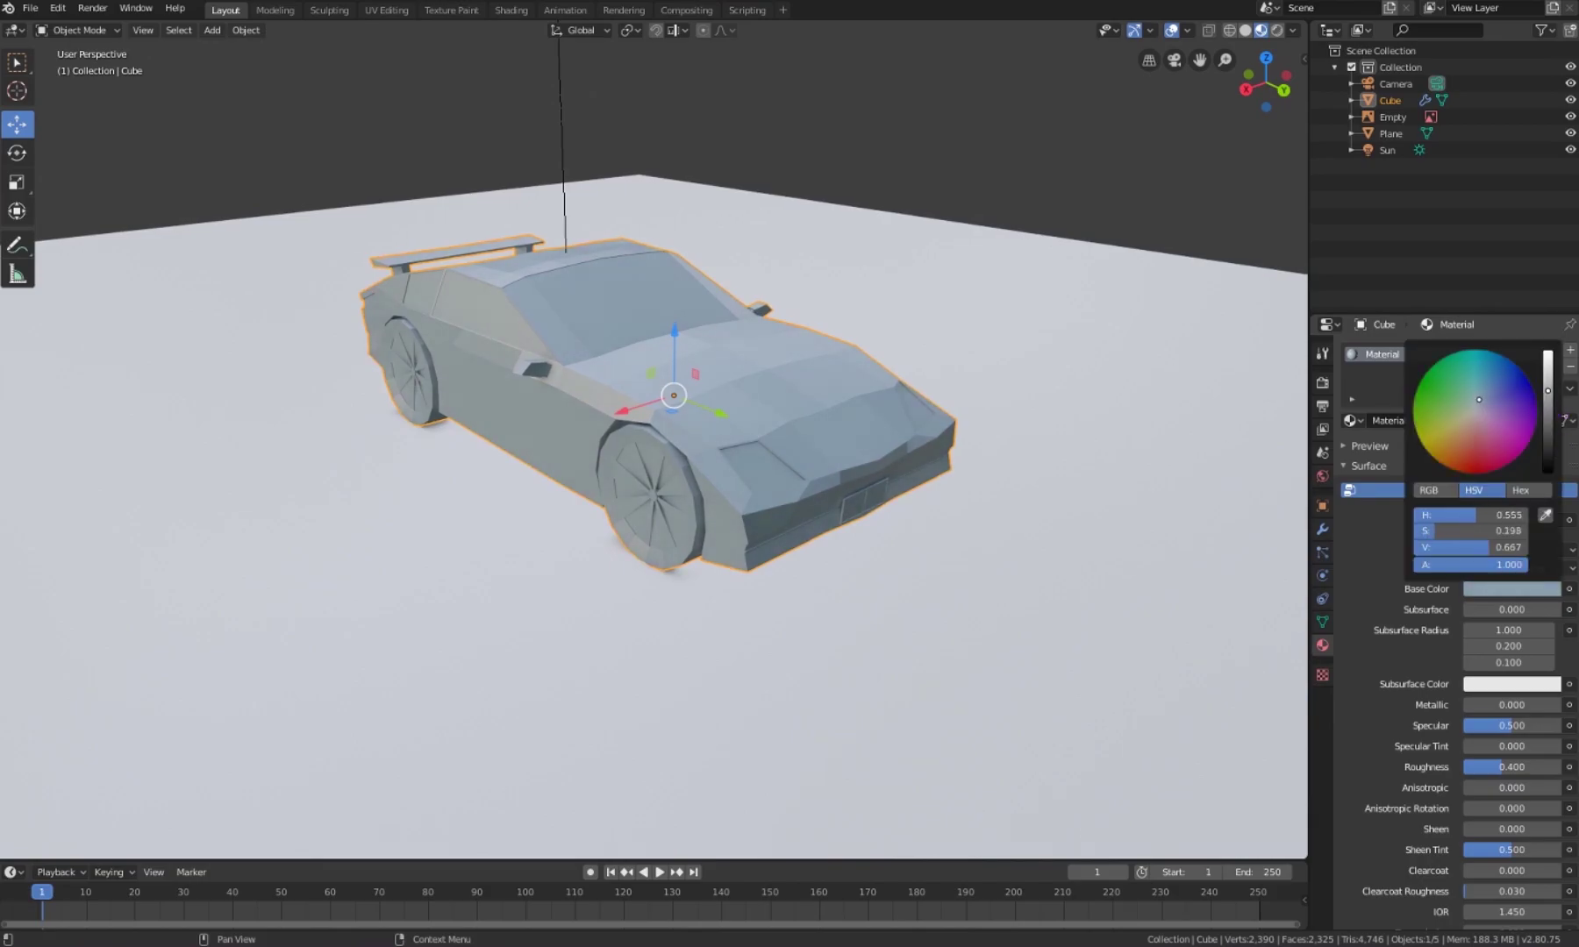
left_click(1476, 409)
scroll(874, 342, "up", 2)
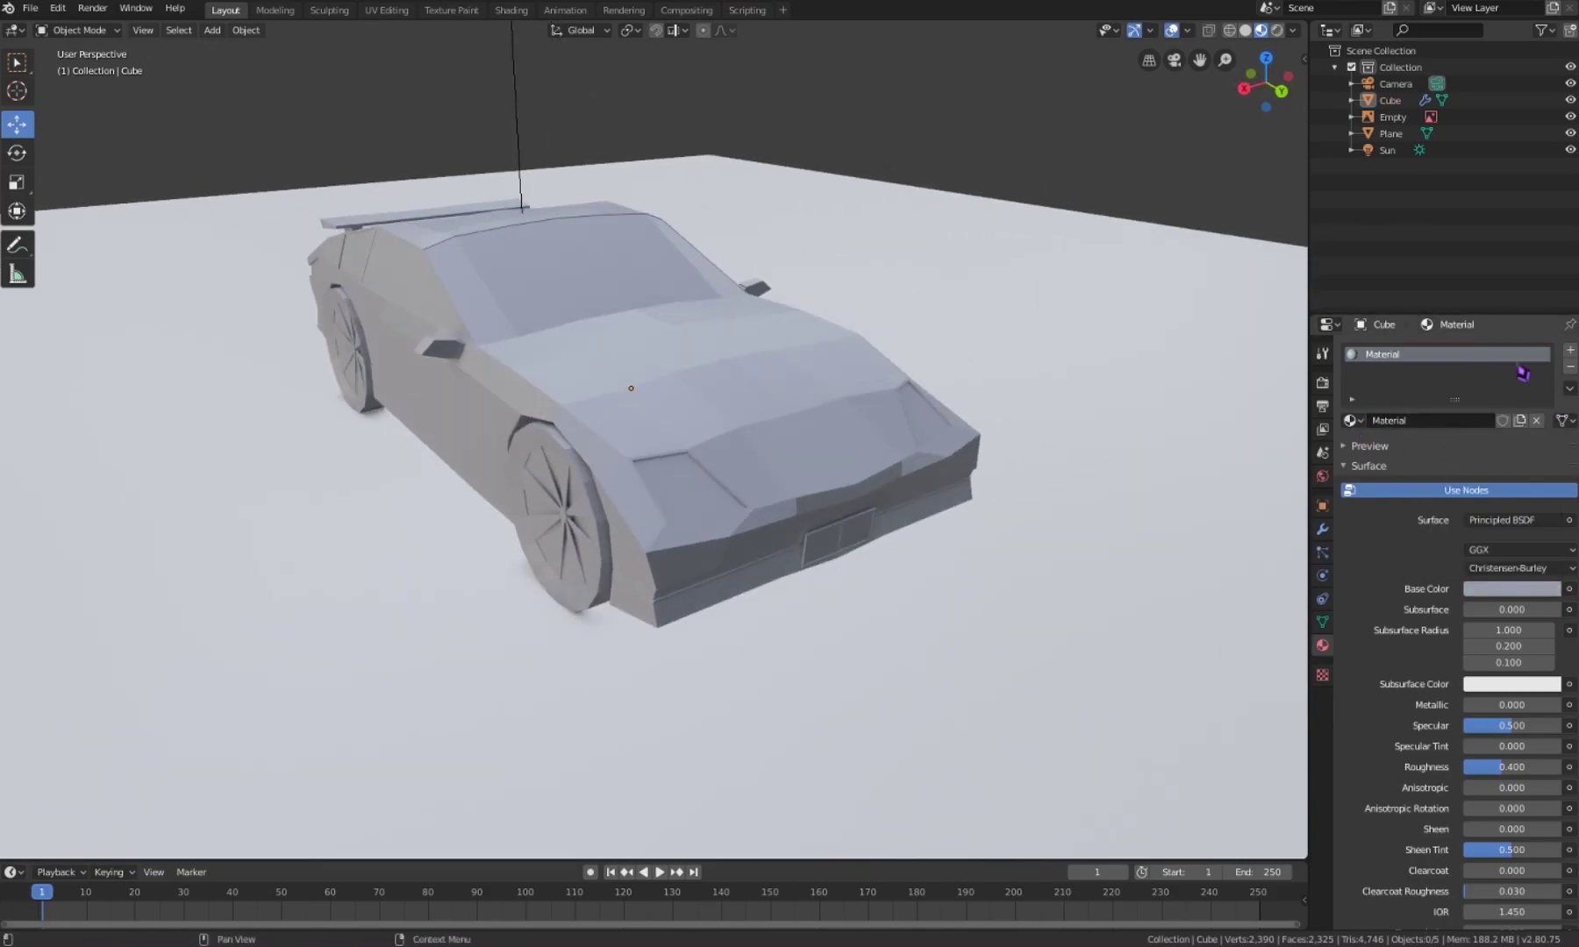
Step: Add a 'Lights Front' emission material for the headlight faces and enable Bloom
left_click(1570, 349)
left_click(1419, 453)
type("Lights Front")
left_click(1514, 553)
left_click(1496, 465)
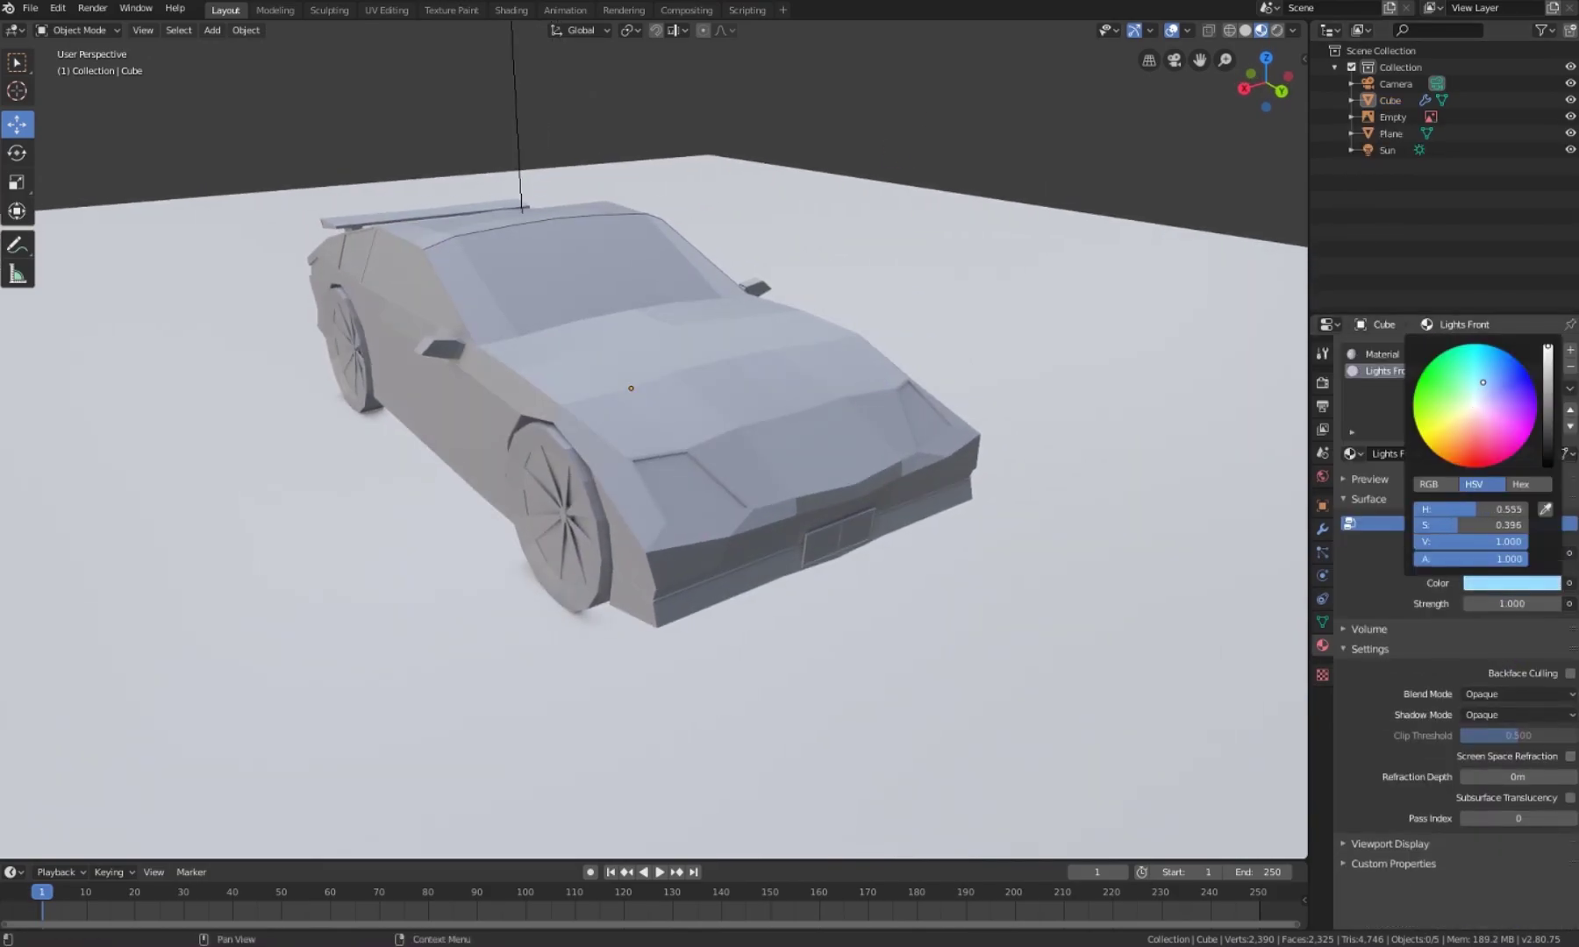
key("Tab")
left_click(1322, 383)
left_click(1358, 482)
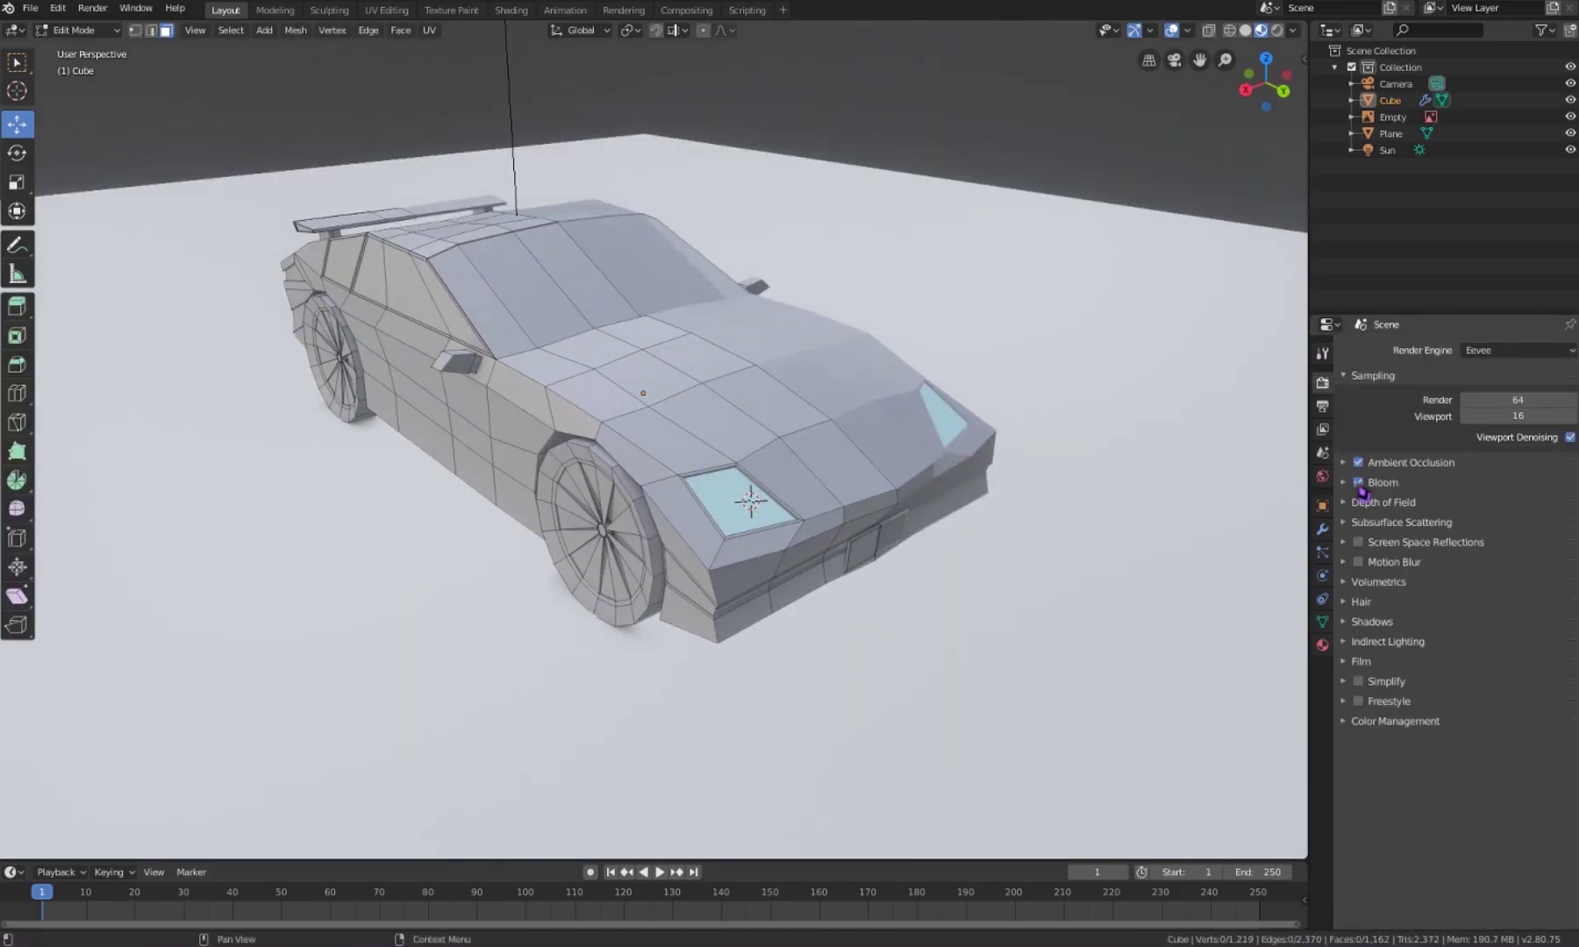
key("Tab")
Step: Give the floor a dark 'Floor' material with metallic 0.208 and roughness 0.317
left_click(1322, 645)
left_click(1390, 133)
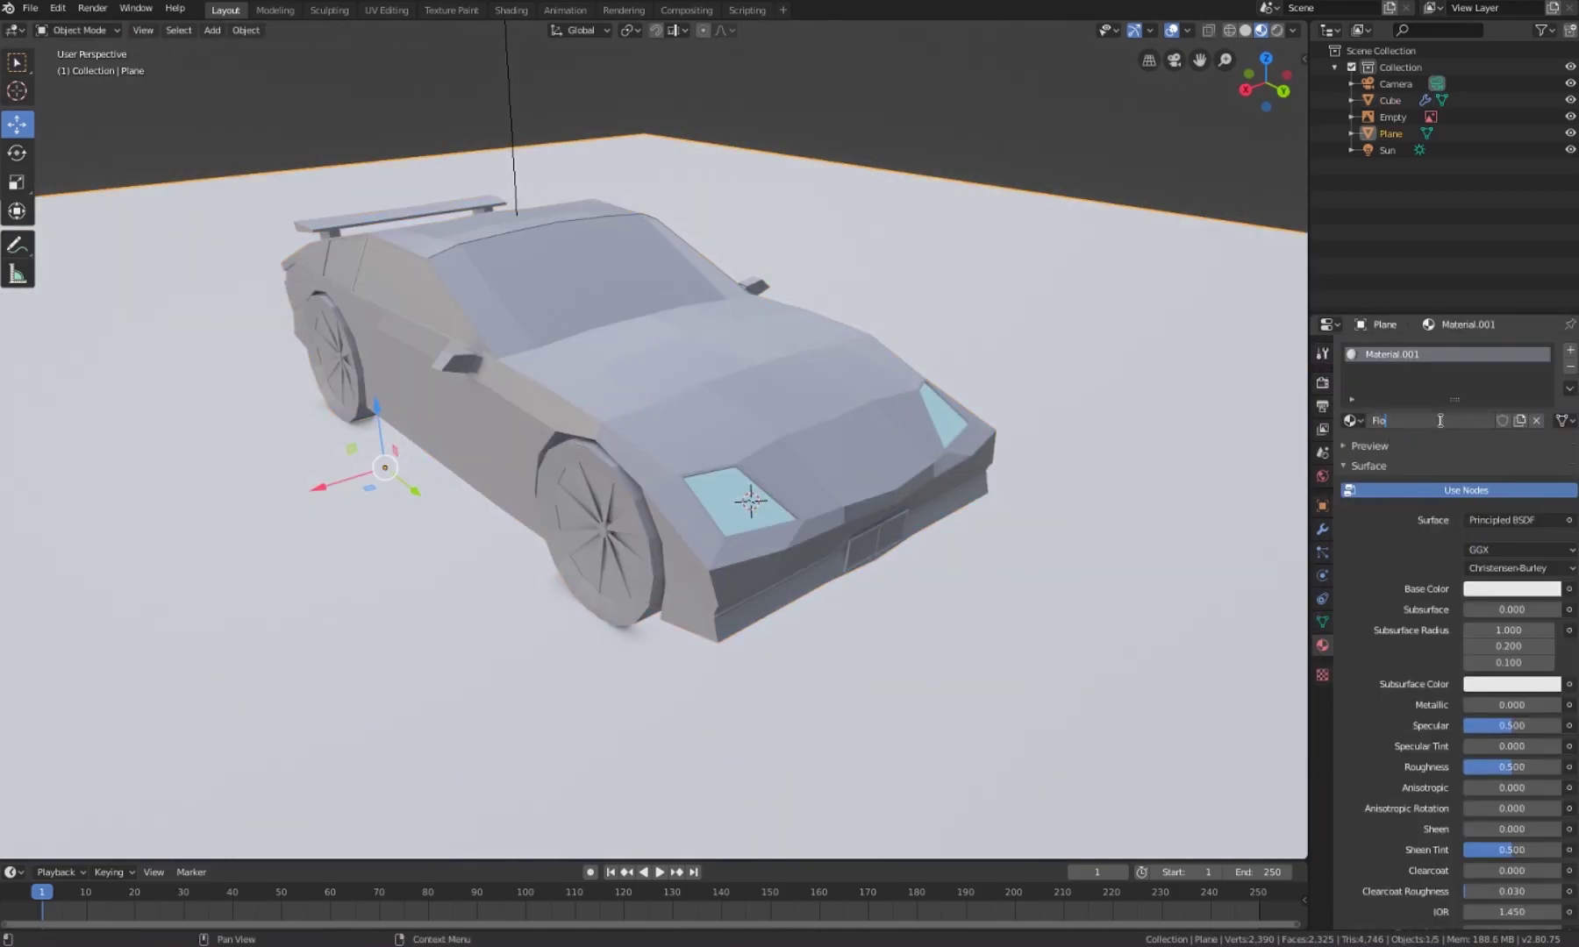
type("or")
left_click(1511, 588)
left_click_drag(1558, 325, 1558, 456)
mouse_move(1492, 704)
left_mouse_down()
mouse_move(1530, 725)
mouse_move(1495, 767)
left_mouse_up()
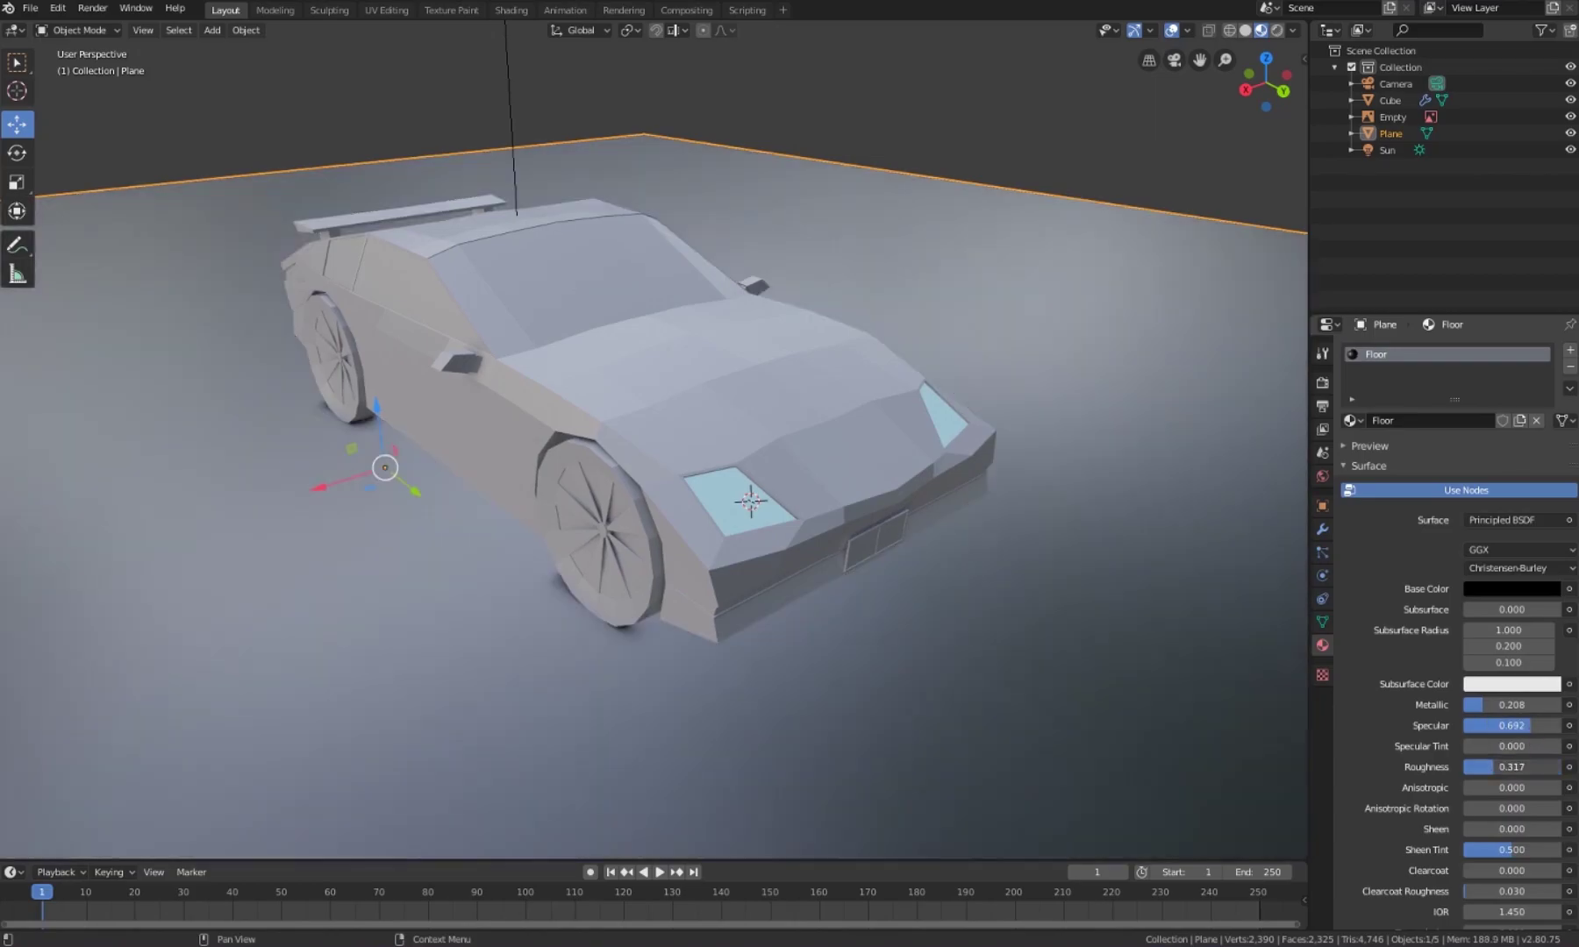
left_click(891, 429)
middle_click_drag(891, 430, 891, 430)
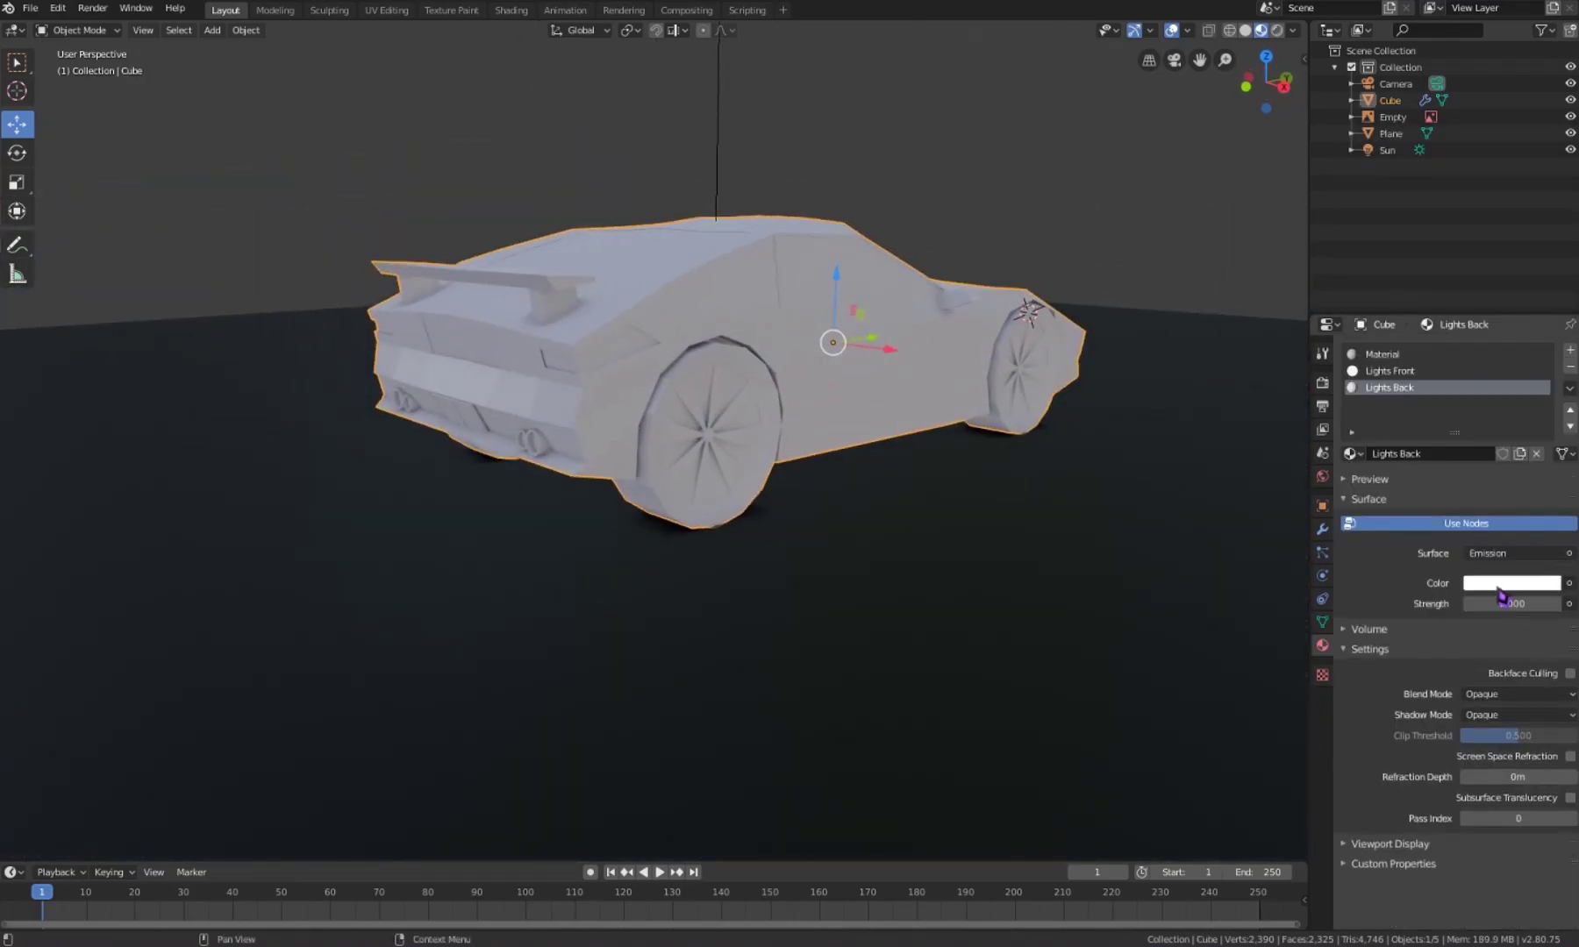
Step: Set the Lights Back emission colour to red and begin naming a new Windows material
left_click(1499, 586)
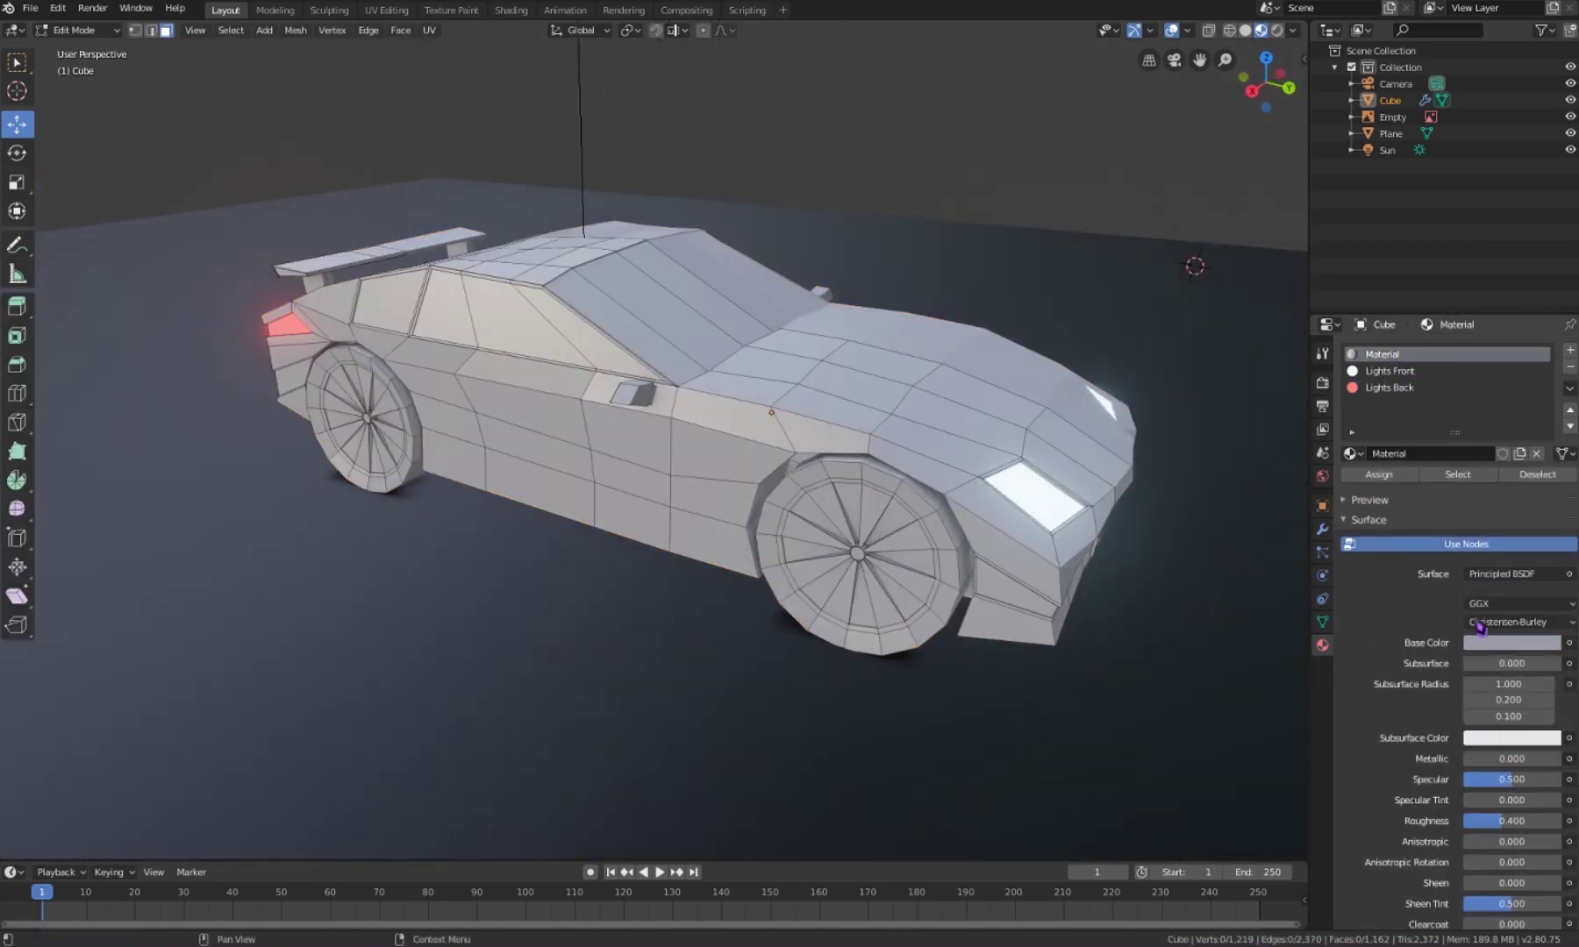
double_click(1432, 454)
type("Windows")
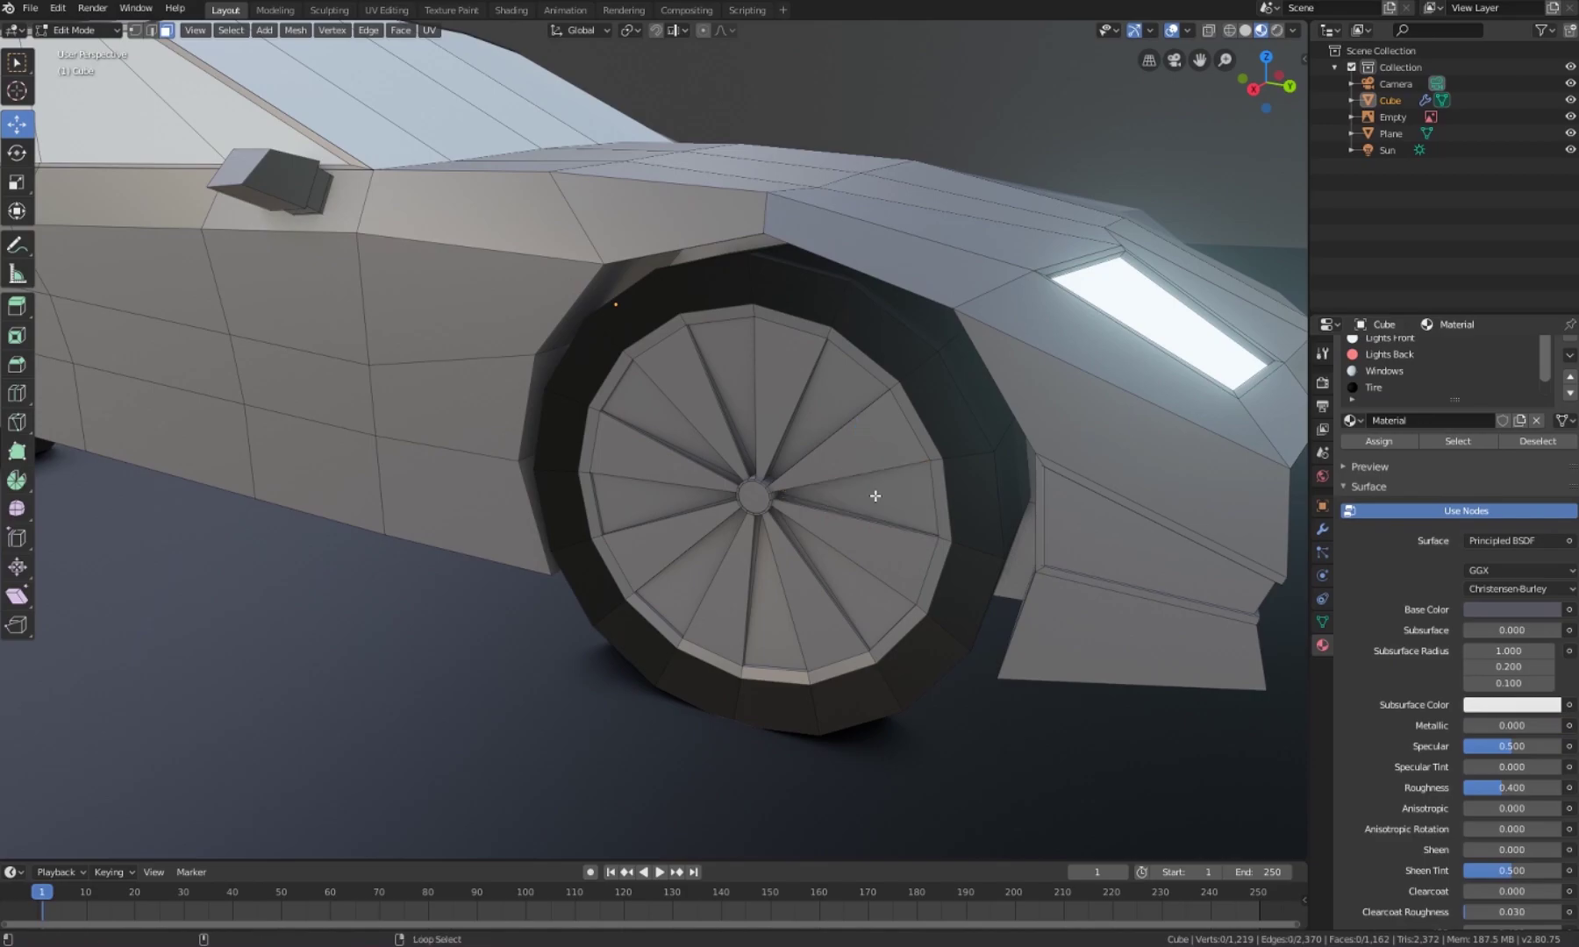
Step: Select the wheel hub faces and a single rim spoke wedge
left_click(874, 495)
key("ctrl+KP_Add")
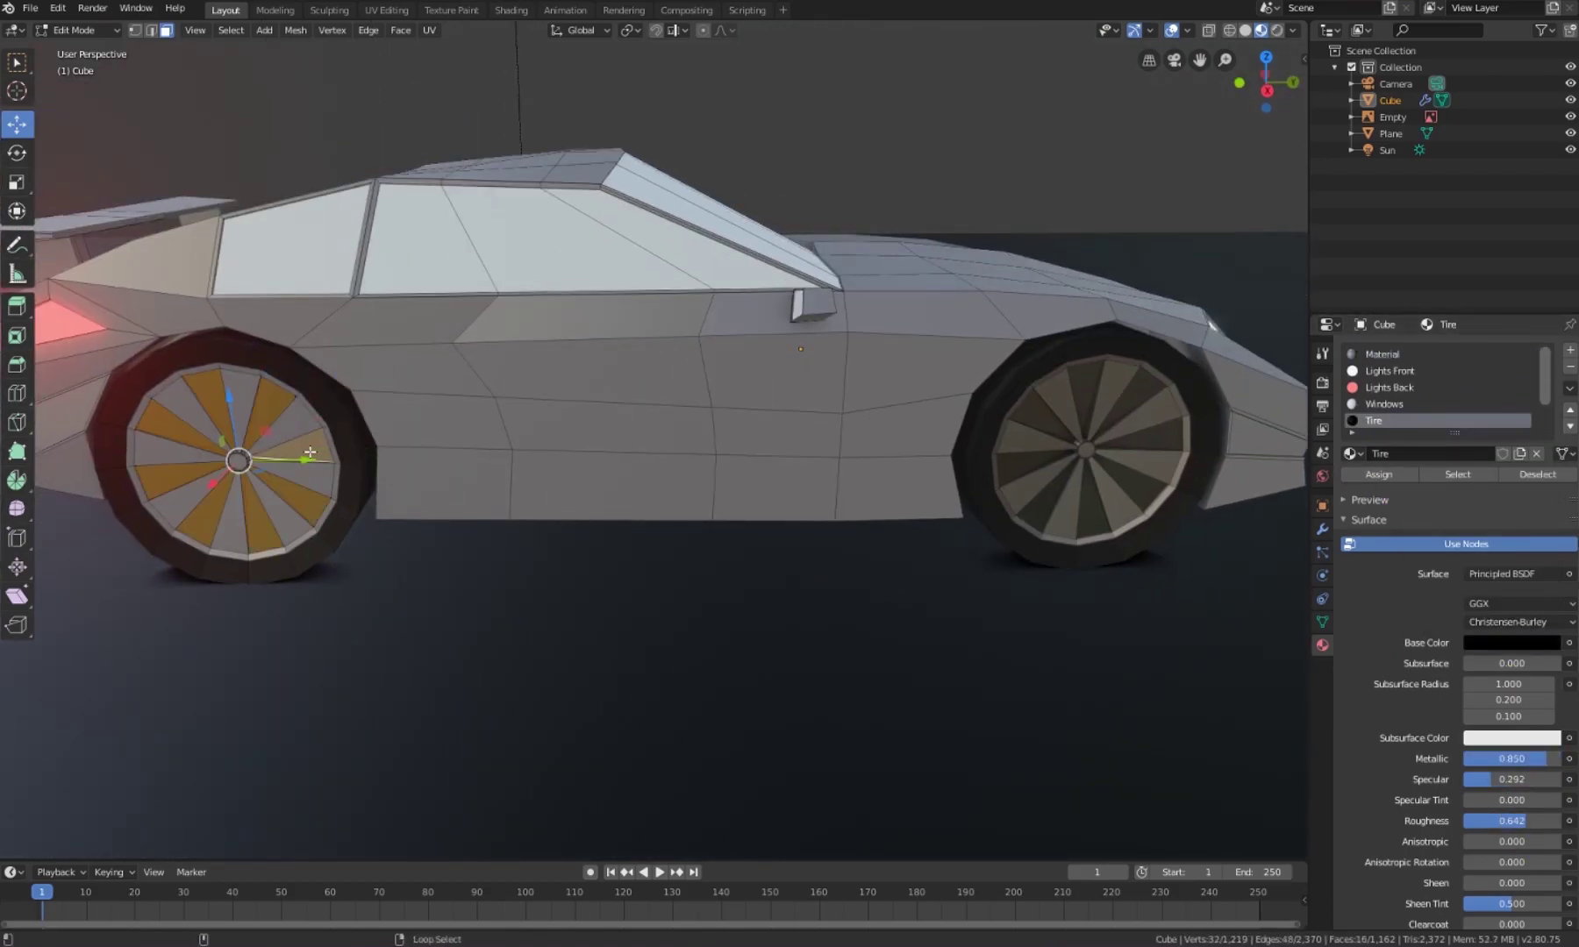
left_click(312, 452)
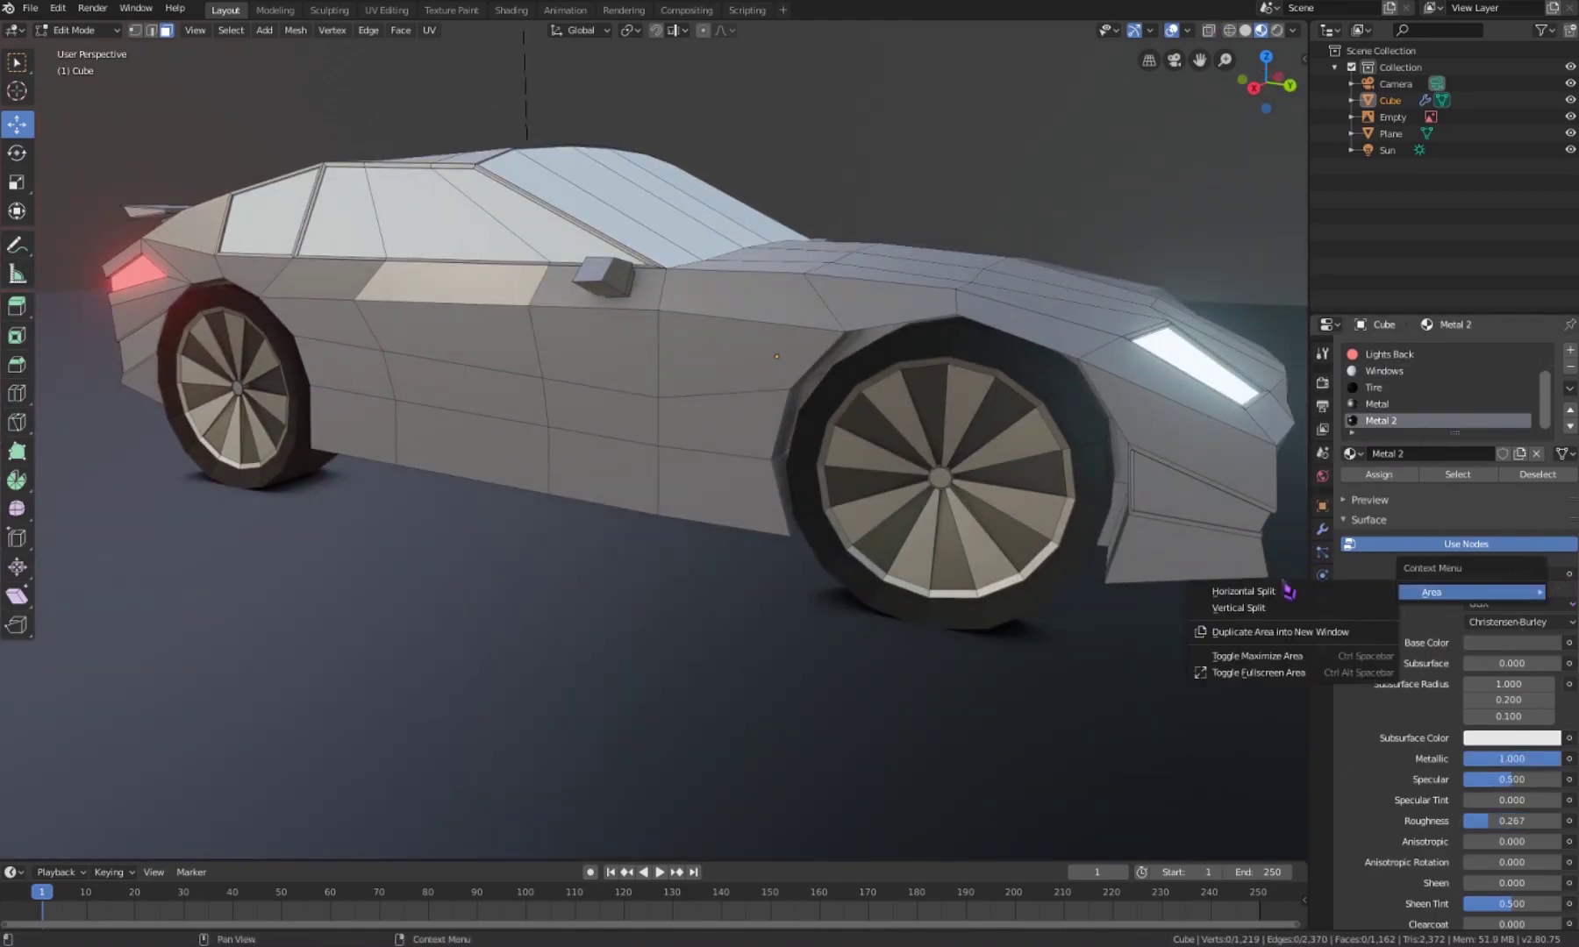
Step: Give the metal material a white base colour and a slightly lower Metallic value
middle_click_drag(991, 148, 957, 312)
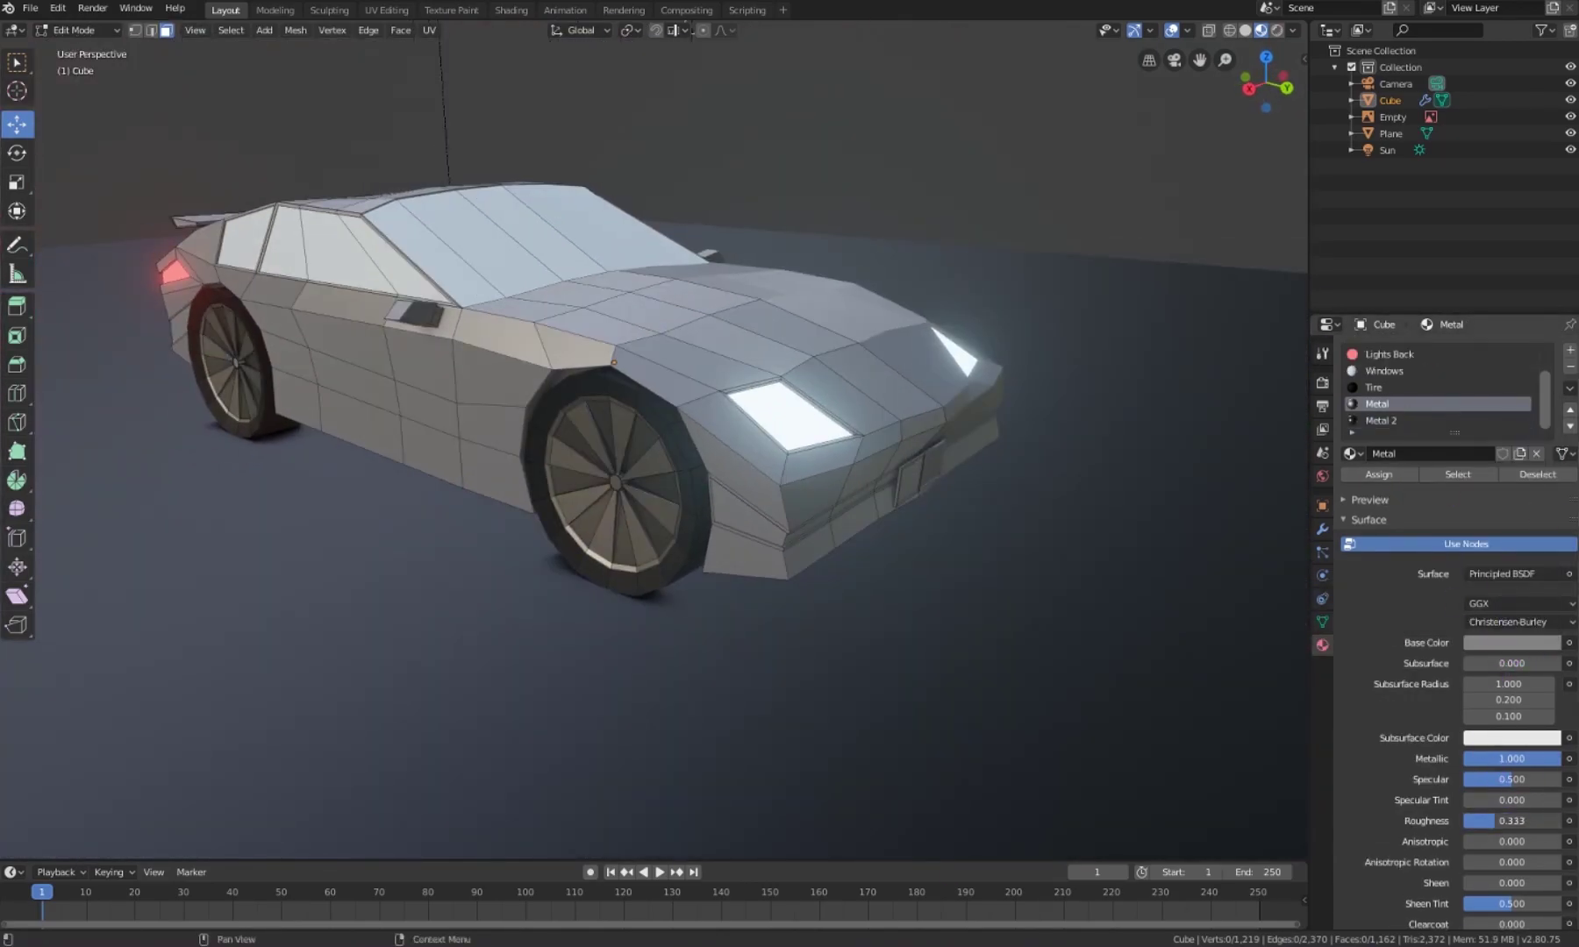
left_click(1512, 643)
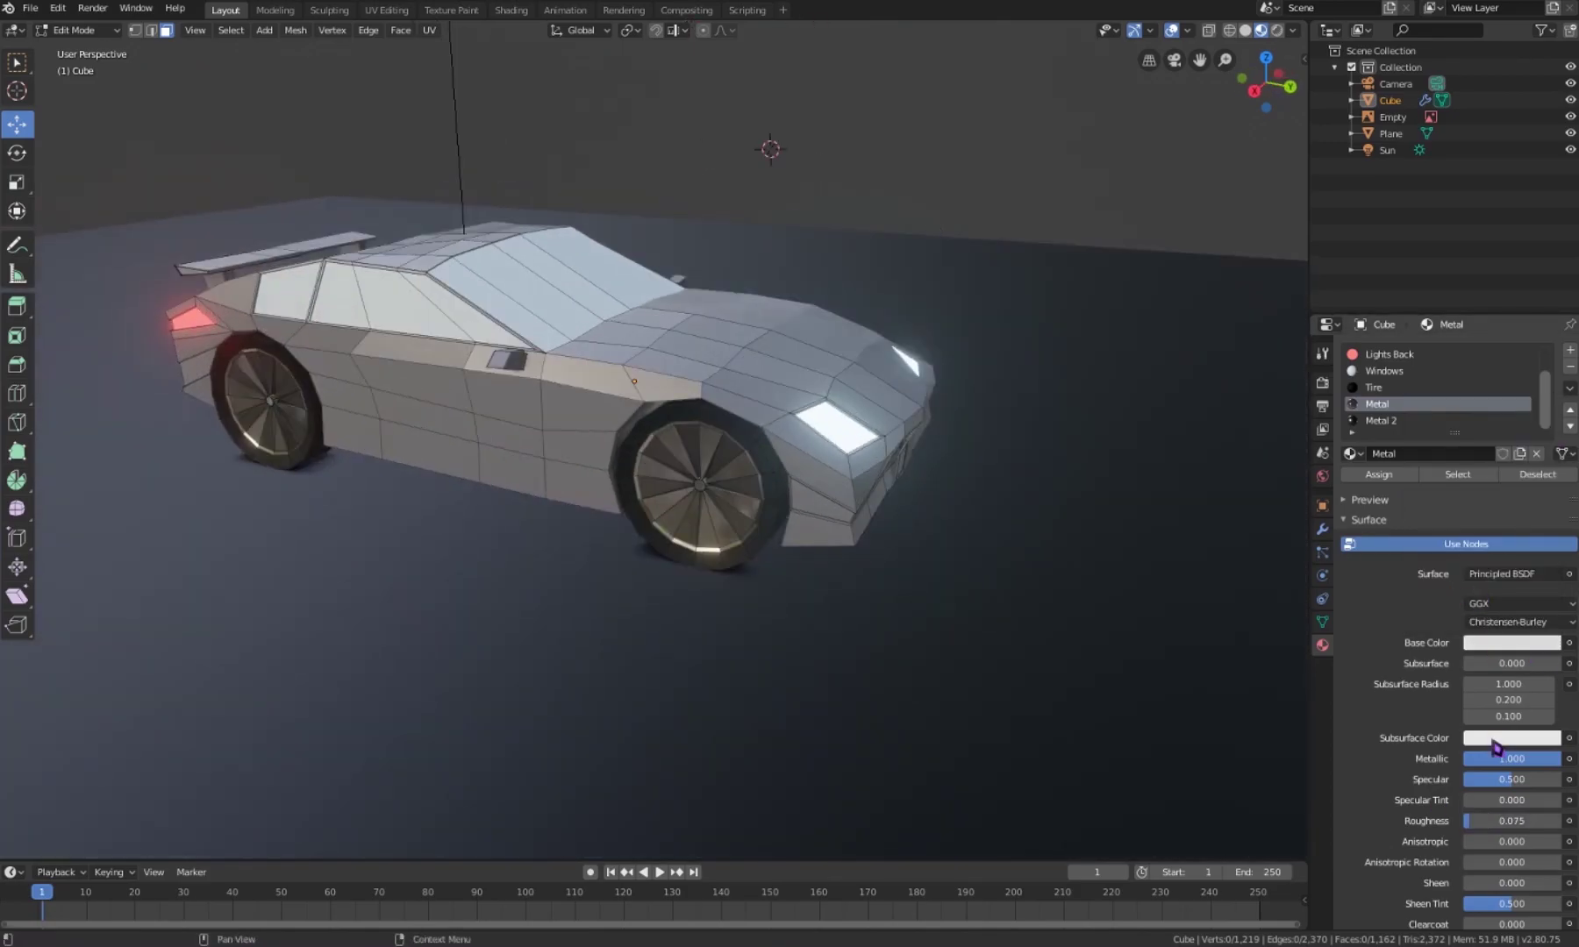
left_click_drag(1512, 758, 1498, 759)
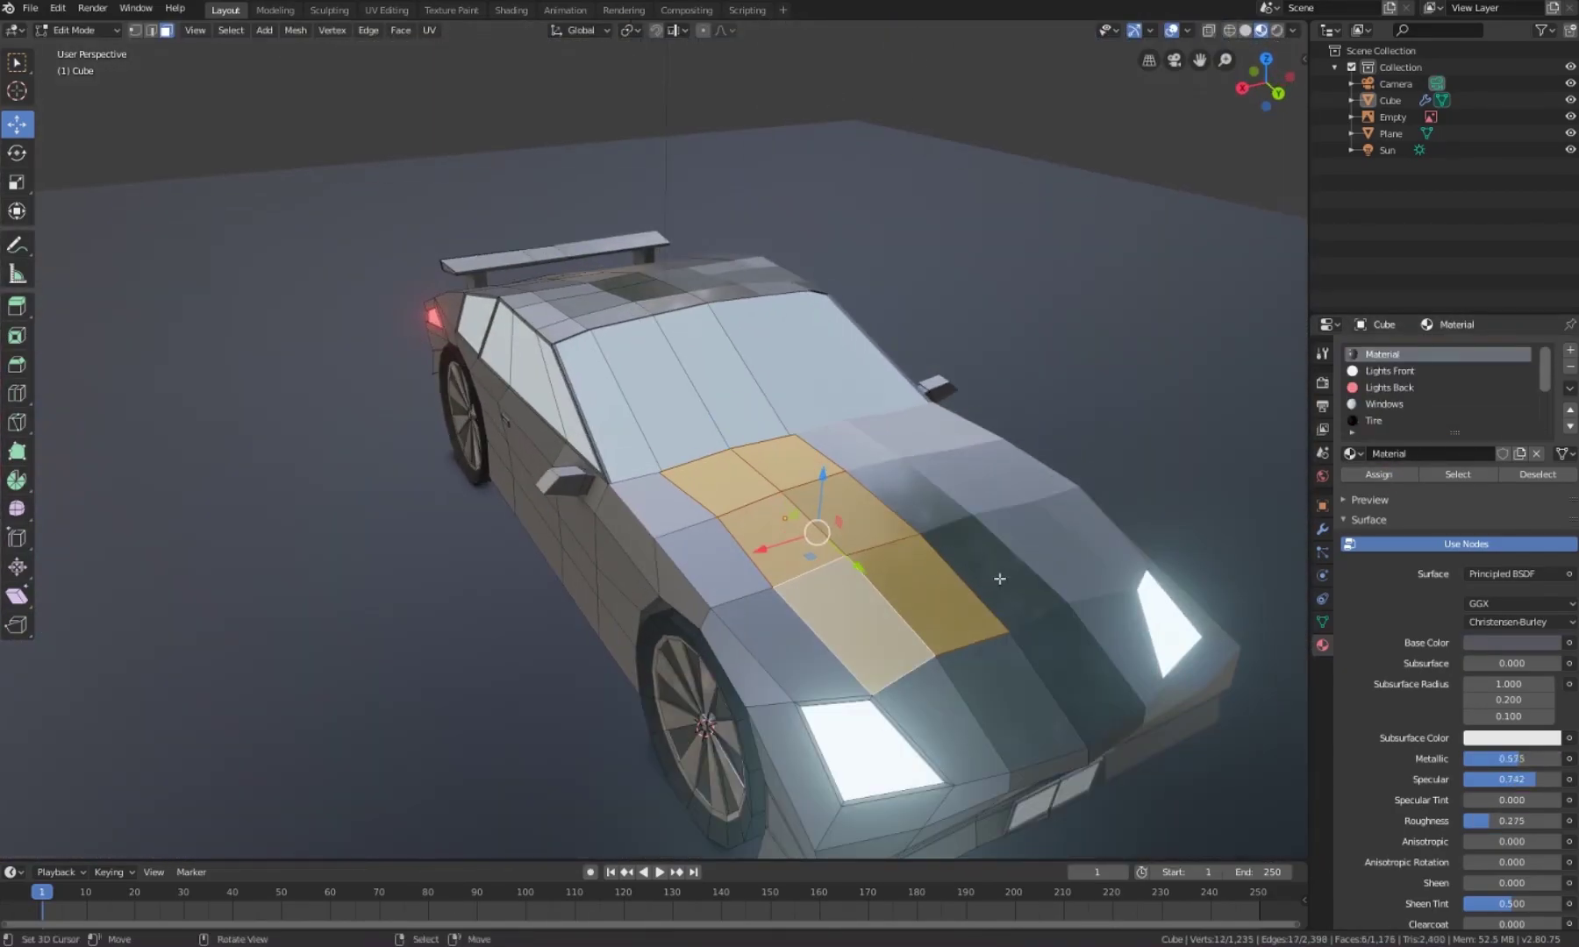
Step: Inset and extrude the selected hood faces
mouse_move(1000, 579)
middle_mouse_down()
mouse_move(880, 581)
mouse_move(712, 514)
middle_mouse_up()
left_click(882, 574)
left_click(672, 511)
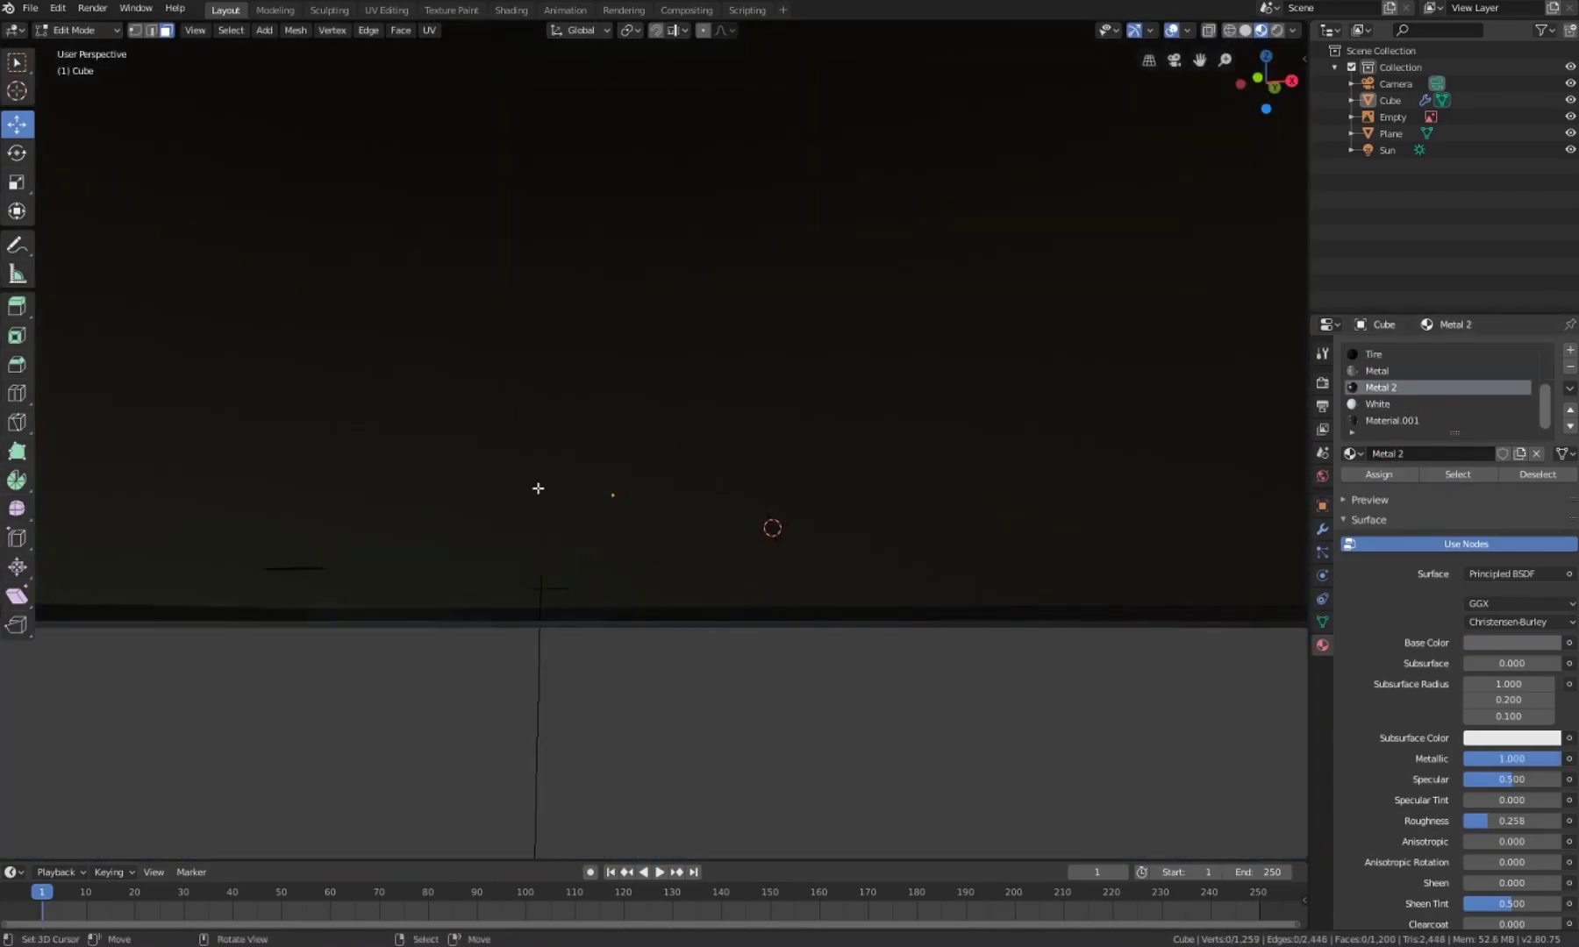
Step: Select several body edges and move them to reshape the car
middle_click_drag(536, 489, 790, 380)
key("2")
left_click(555, 520)
mouse_move(554, 520)
middle_mouse_down()
mouse_move(526, 526)
mouse_move(564, 573)
mouse_move(456, 535)
middle_mouse_up()
left_click(526, 527, "ctrl")
scroll(531, 530, "up", 3)
left_click(460, 526)
left_click(589, 547)
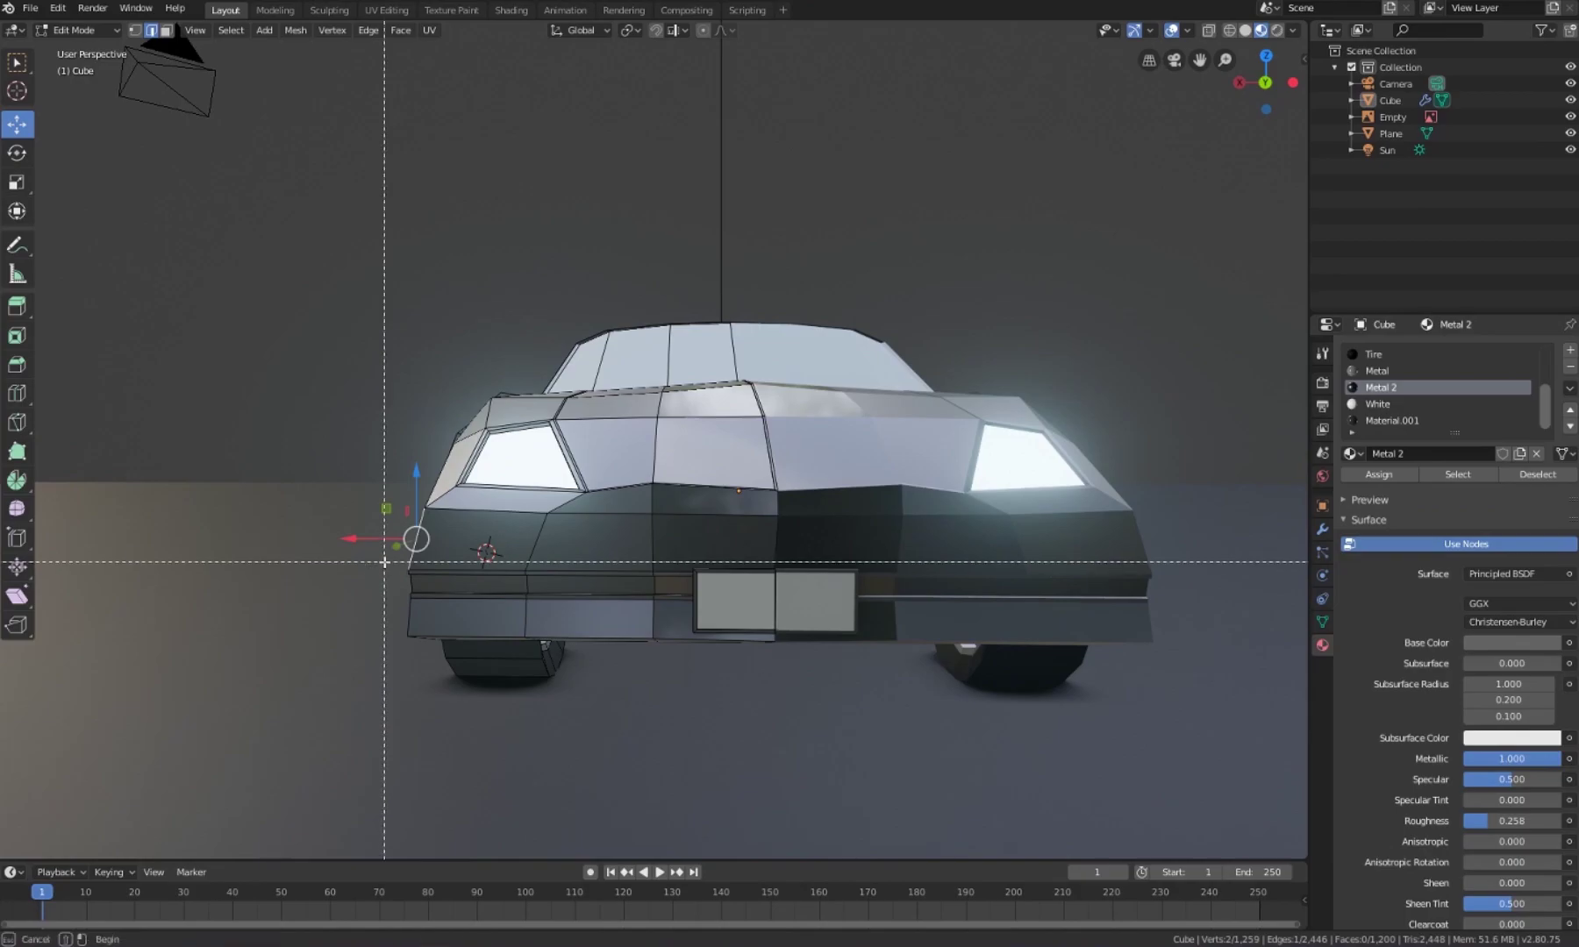
Step: Reposition individual body vertices, nudging them along X
key("g")
left_click(422, 571)
left_click(396, 597)
mouse_move(397, 597)
middle_mouse_down()
mouse_move(695, 701)
mouse_move(910, 658)
mouse_move(443, 316)
mouse_move(856, 363)
mouse_move(614, 394)
mouse_move(887, 381)
mouse_move(526, 351)
mouse_move(246, 237)
mouse_move(196, 238)
mouse_move(351, 351)
mouse_move(810, 324)
mouse_move(553, 482)
mouse_move(614, 395)
middle_mouse_up()
key("g")
left_click(614, 395)
key("g")
left_click(246, 237)
Step: Select the car body and frame the exhaust in view
key("Tab")
left_click(614, 395)
key("Tab")
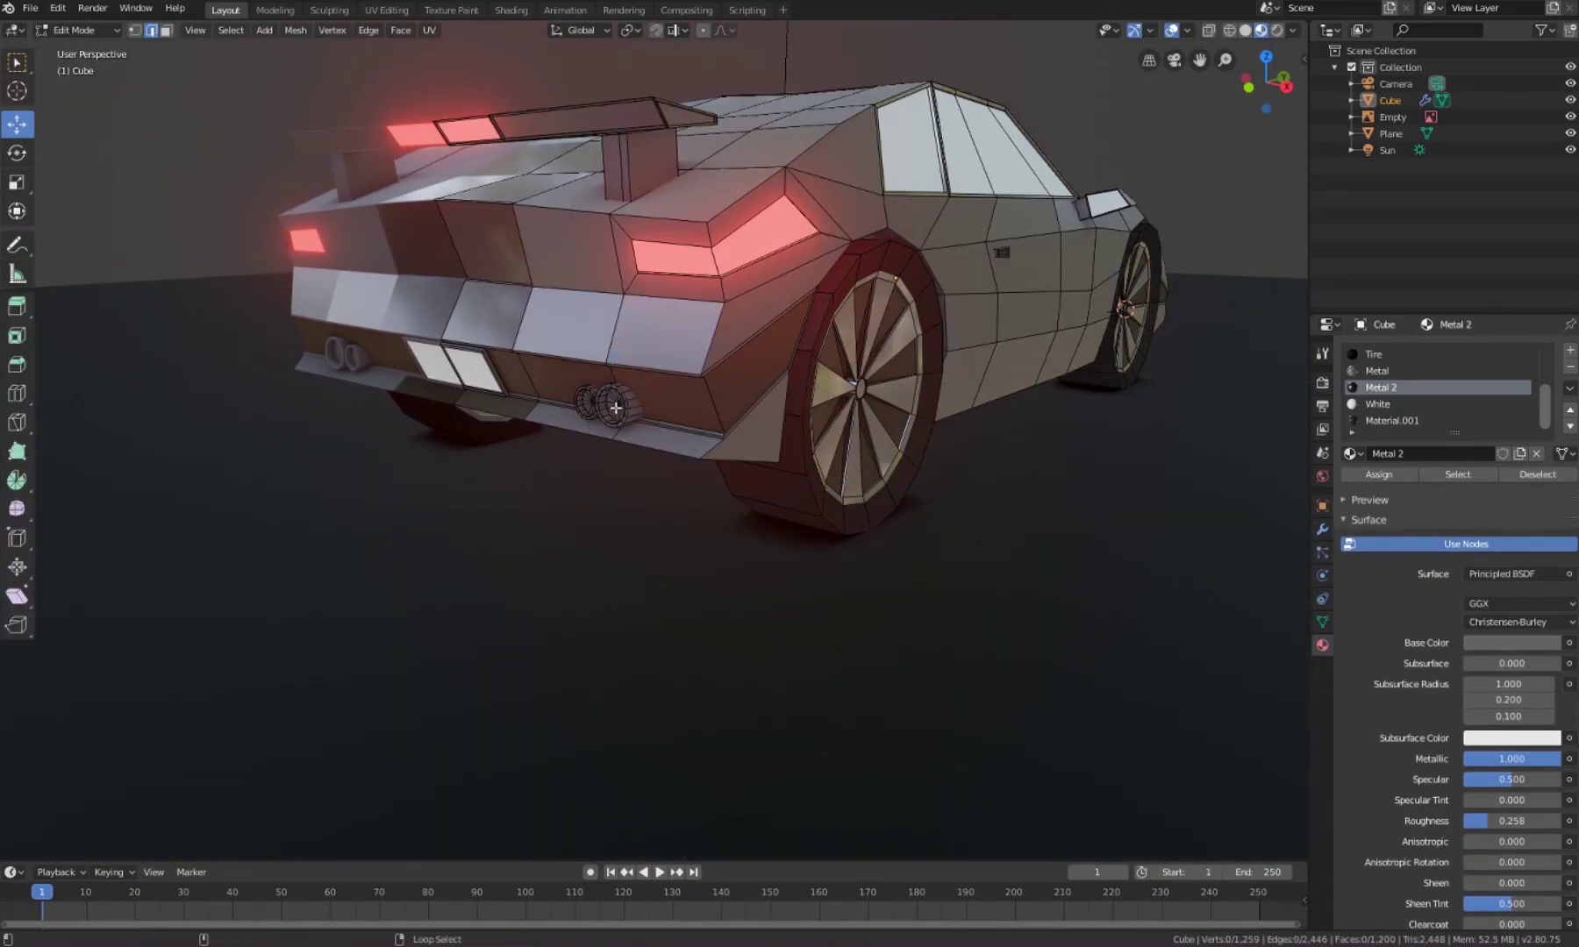
key("KP_Decimal")
key("Tab")
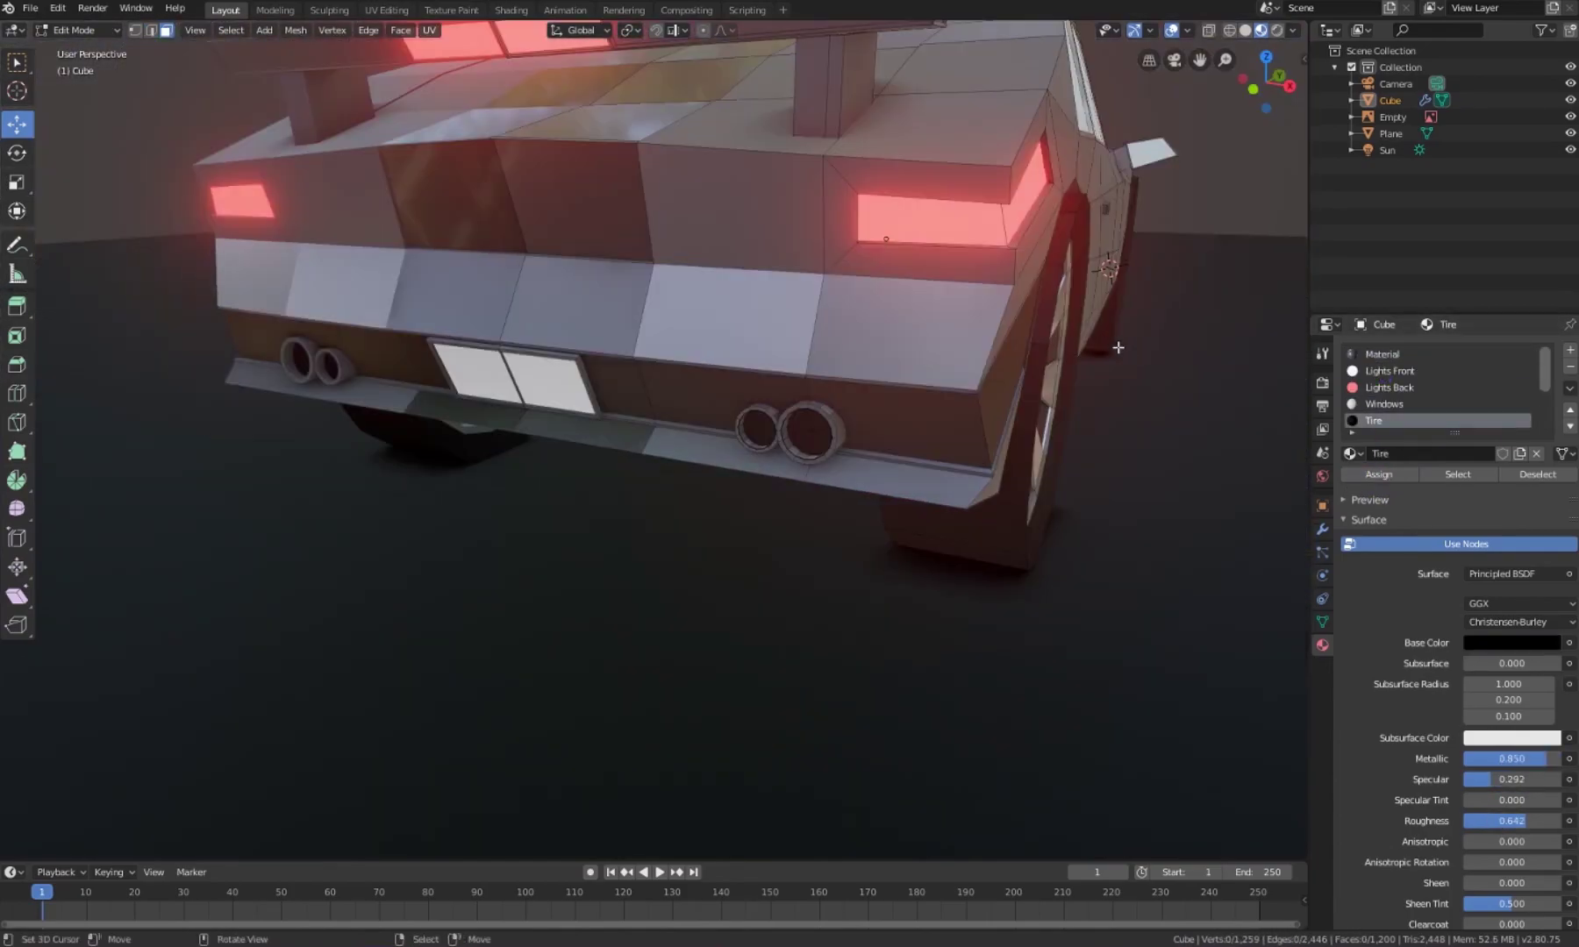
Step: Scale the floor plane up to enlarge the ground
middle_click_drag(790, 439, 994, 352)
left_click(994, 352)
key("s")
left_click(869, 263)
mouse_move(868, 263)
middle_mouse_down()
mouse_move(857, 289)
mouse_move(952, 399)
middle_mouse_up()
left_click(952, 398)
scroll(1456, 614, "down", 10)
scroll(877, 439, "up", 2)
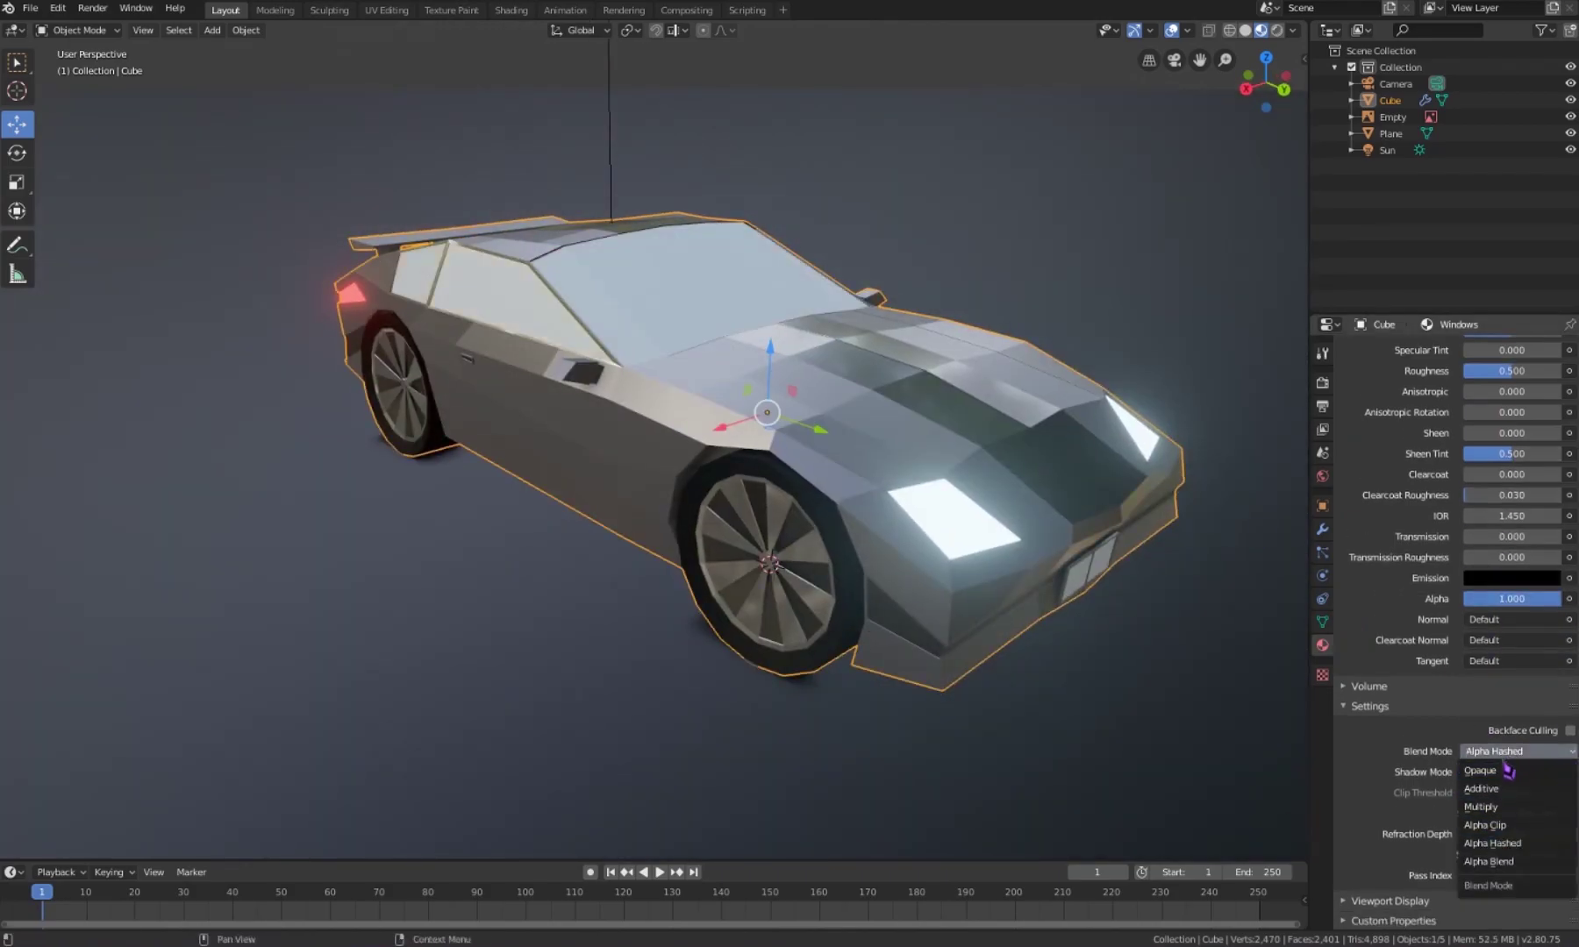
Step: Add a cylinder mesh with 10 vertices
mouse_move(965, 438)
middle_mouse_down()
mouse_move(912, 376)
mouse_move(614, 412)
mouse_move(719, 421)
middle_mouse_up()
mouse_move(873, 202)
middle_mouse_down()
mouse_move(659, 176)
mouse_move(607, 247)
middle_mouse_up()
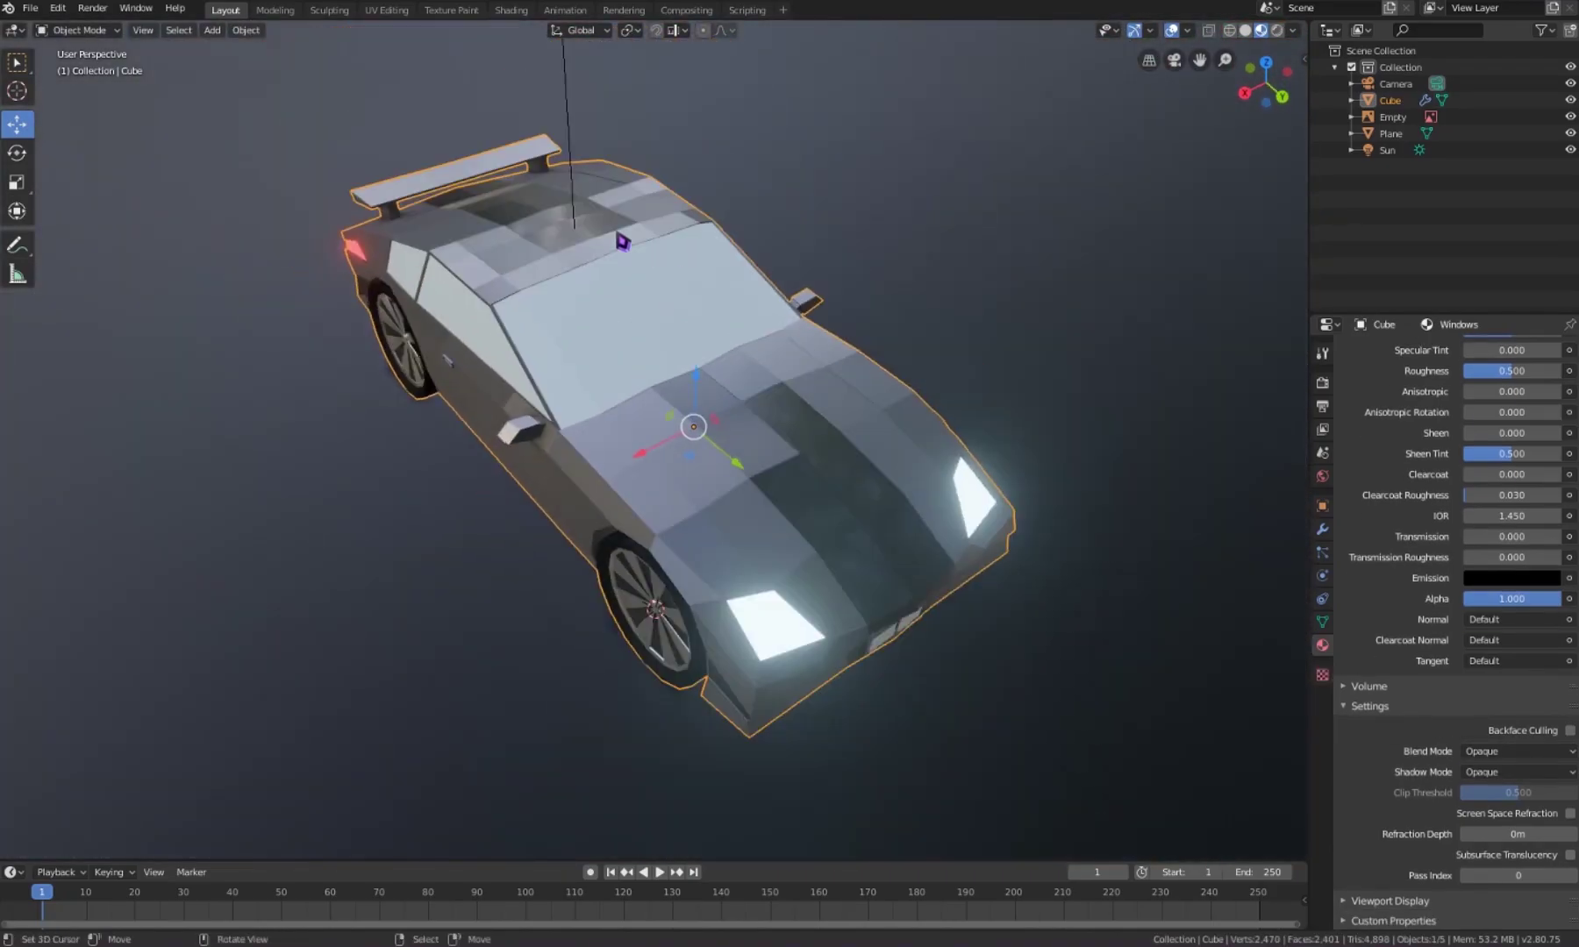
key("shift+a")
left_click(586, 248)
left_click(215, 646)
type("10")
key("Tab")
Step: Set the cylinder radius to 0.02 m, lay it horizontal and lower it onto the hood
type("0.02")
key("Return")
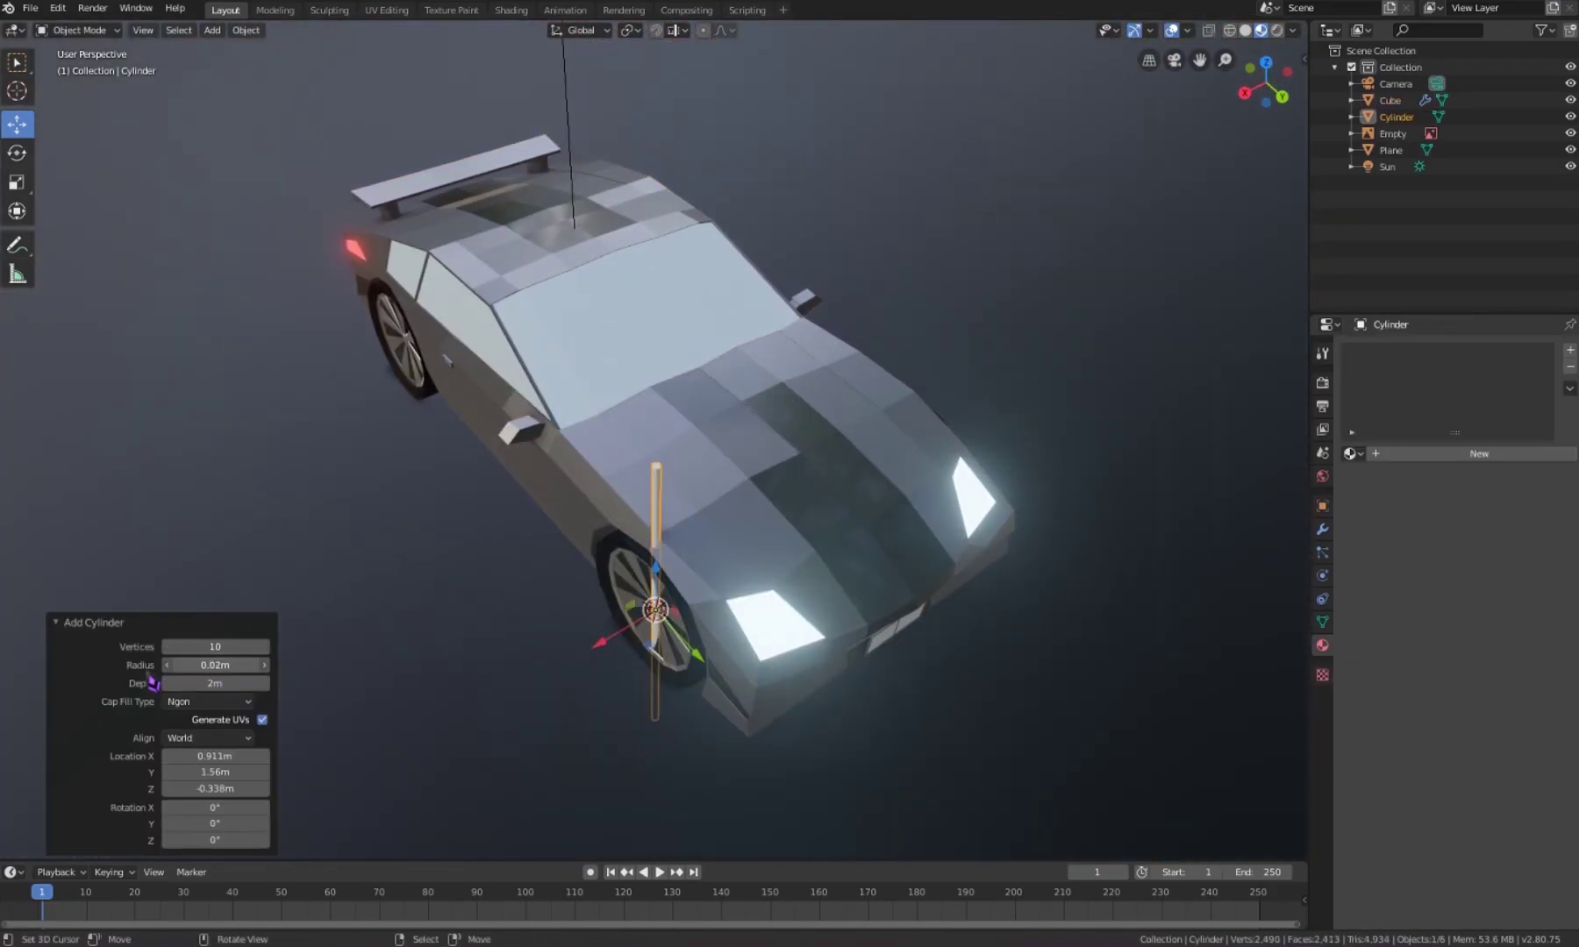
key("Return")
mouse_move(668, 532)
middle_mouse_down()
mouse_move(614, 395)
mouse_move(526, 438)
middle_mouse_up()
key("g")
key("z")
key("Return")
Step: Slide the rod back along Y and shrink it to wiper length
key("Return")
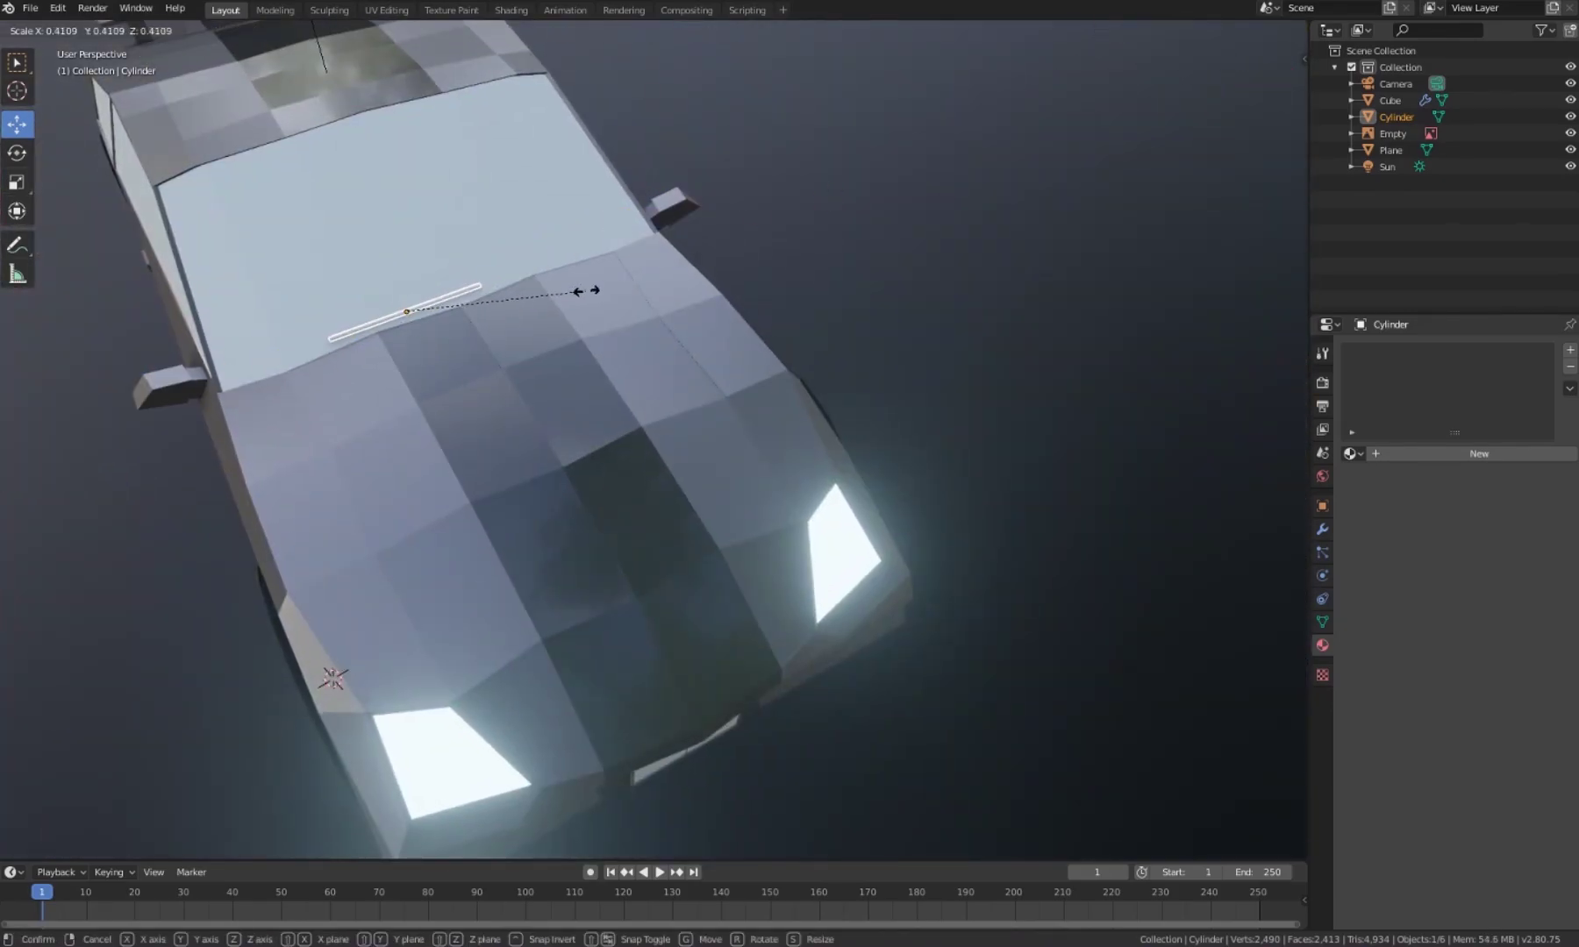
middle_click_drag(582, 271, 780, 230)
key("g")
key("y")
key("Return")
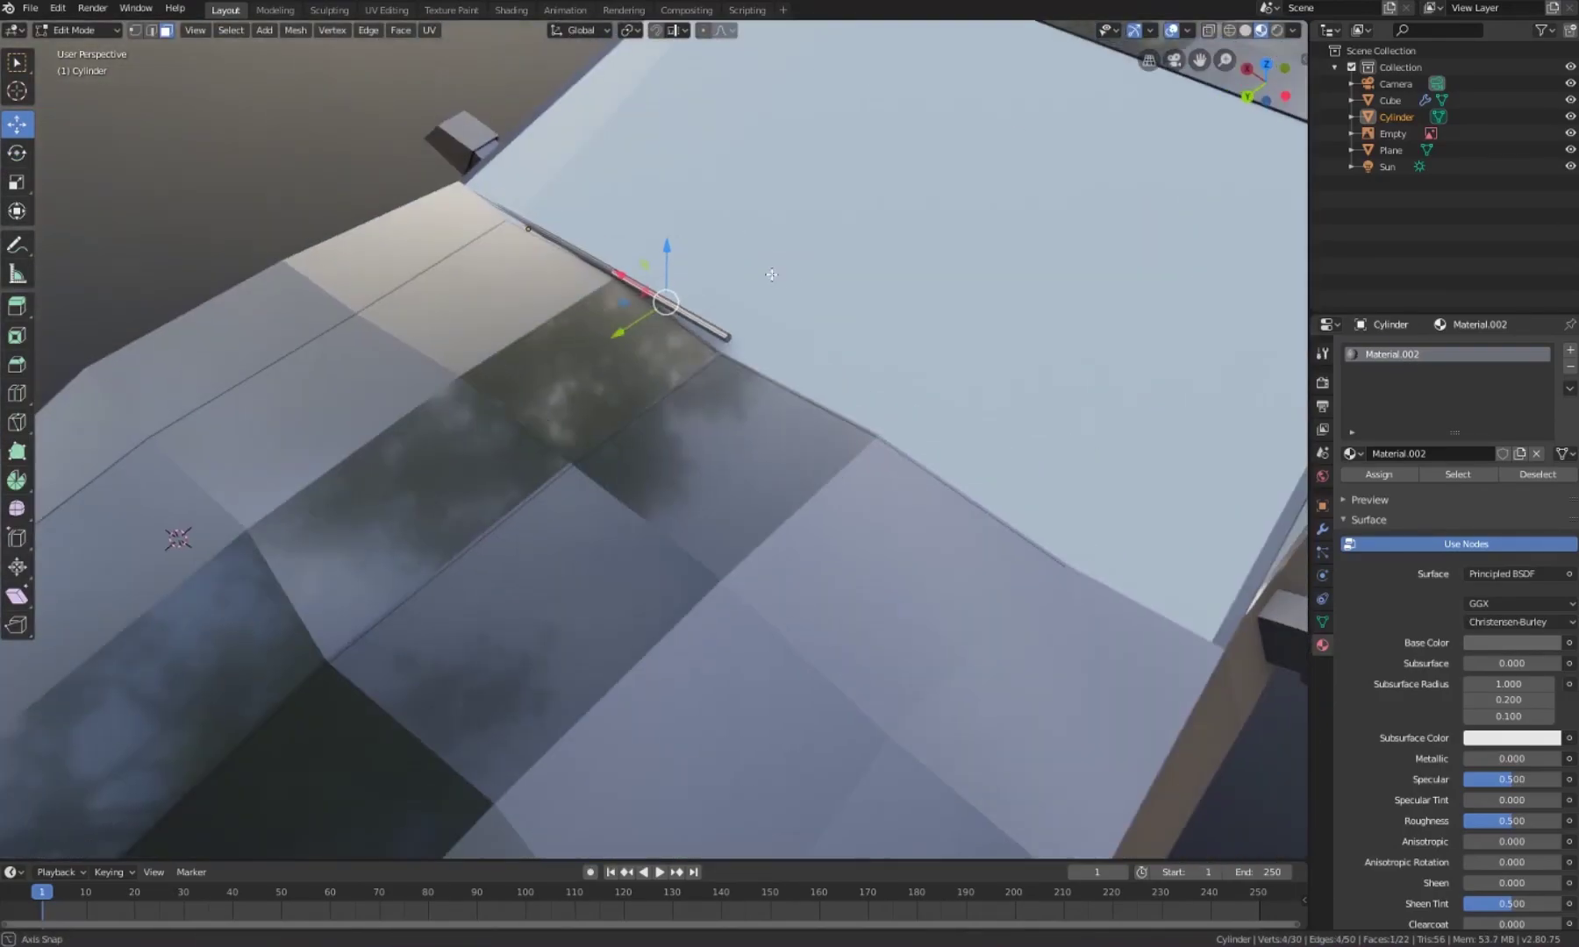
middle_click_drag(771, 275, 789, 258)
scroll(789, 259, "down", 5)
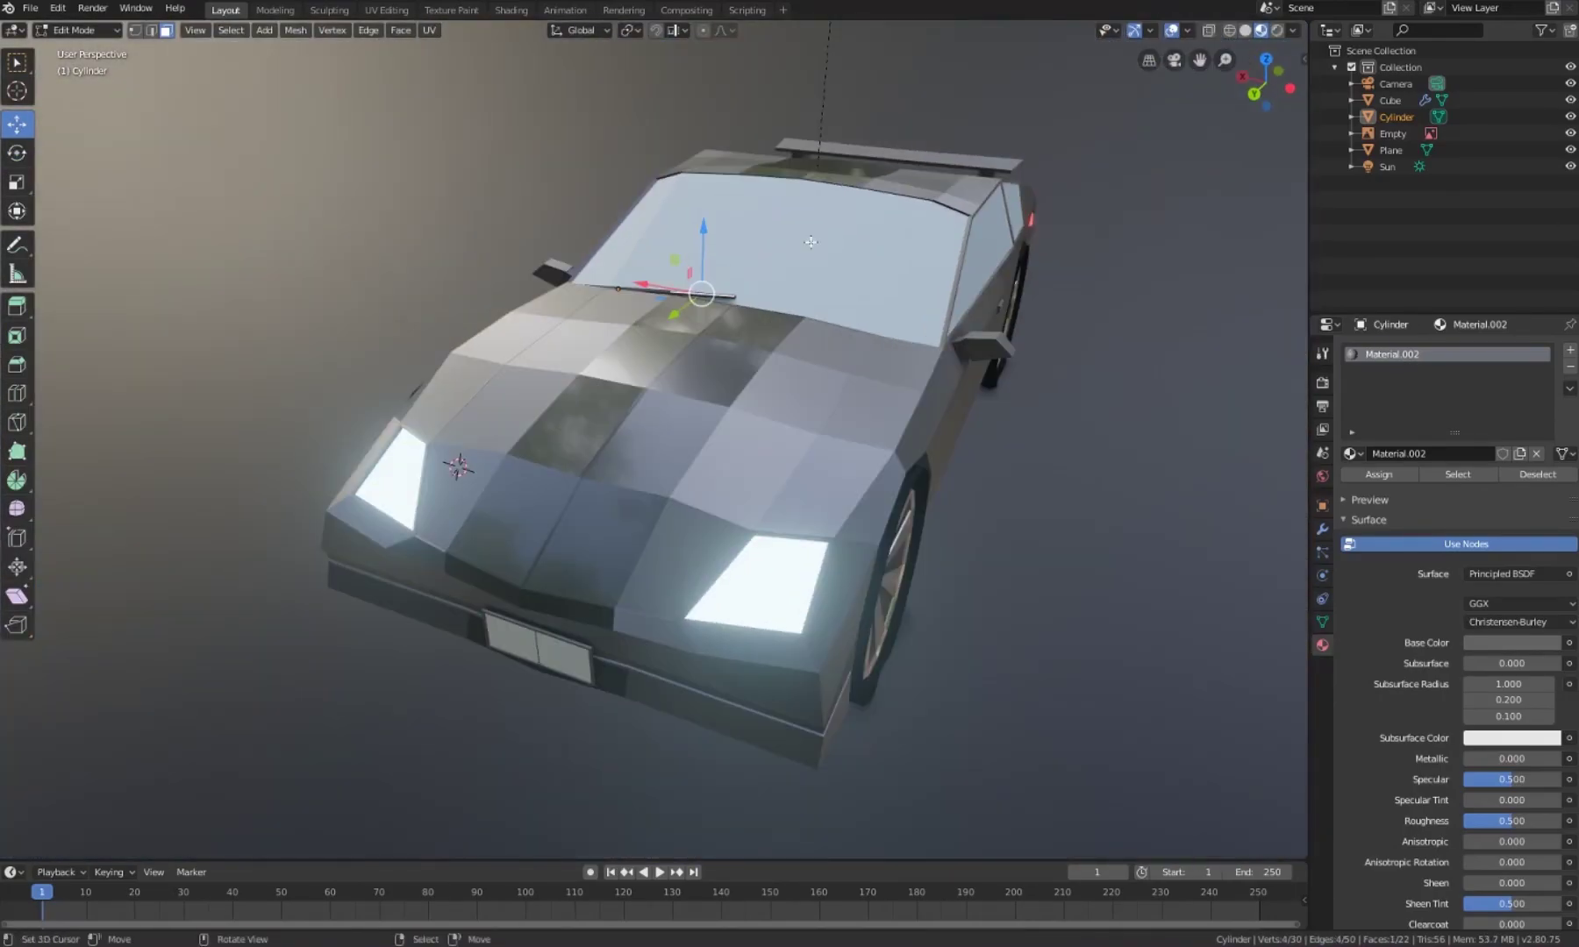
scroll(705, 282, "up", 5)
scroll(705, 282, "up", 2)
Step: Dissolve edges and delete extra faces from the wiper rod
key("x")
left_click(711, 281)
key("x")
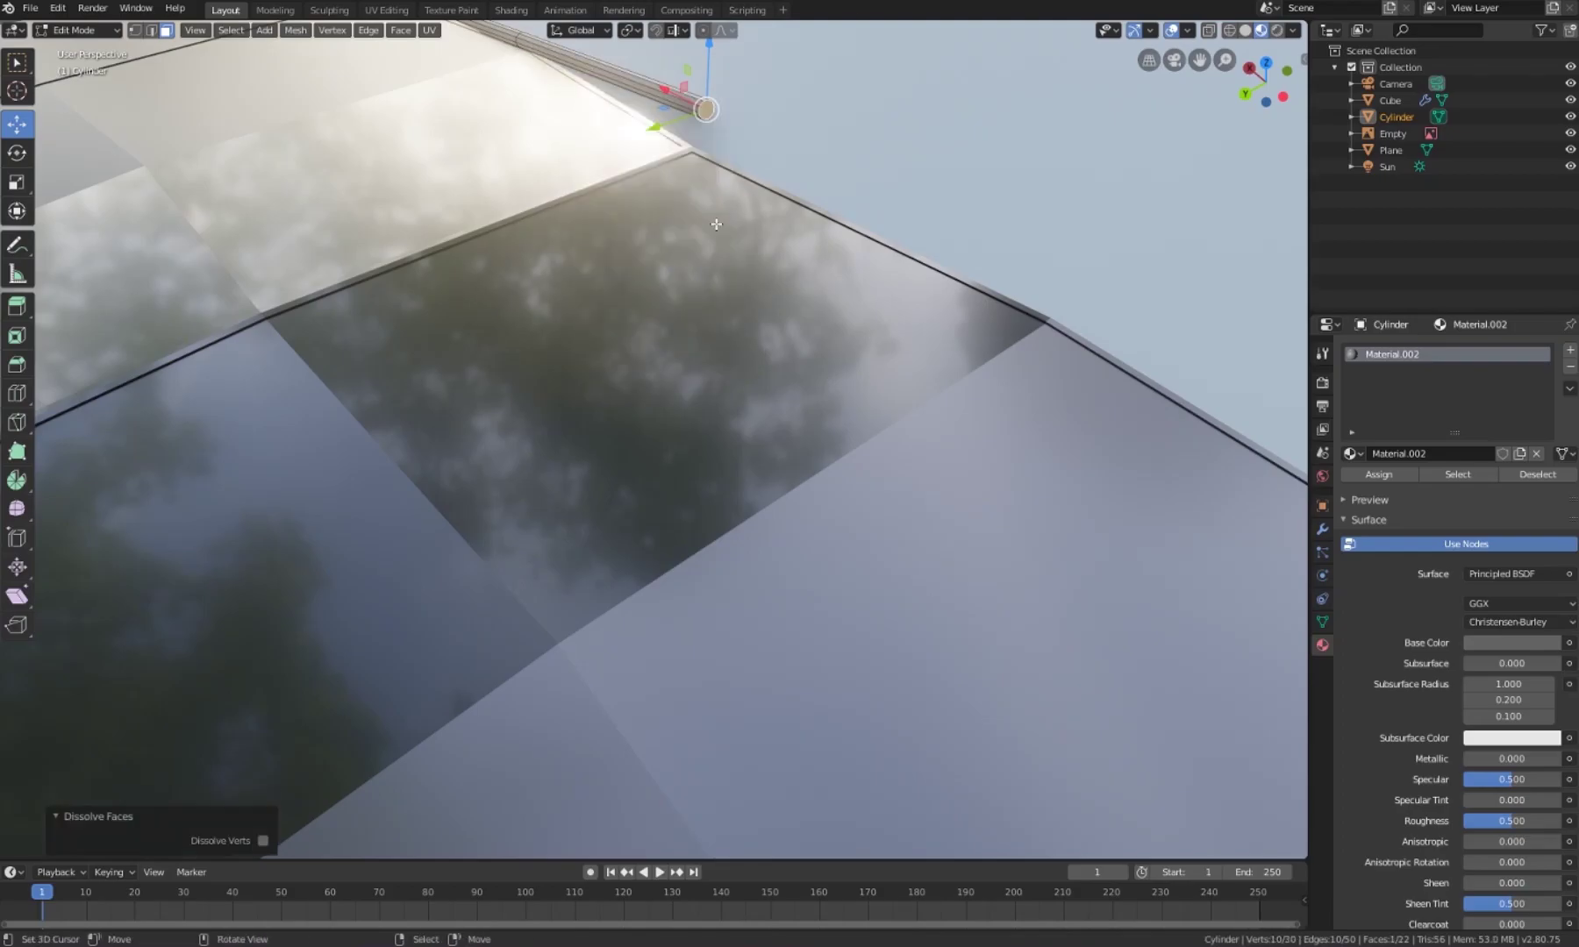
key("x")
left_click(720, 58)
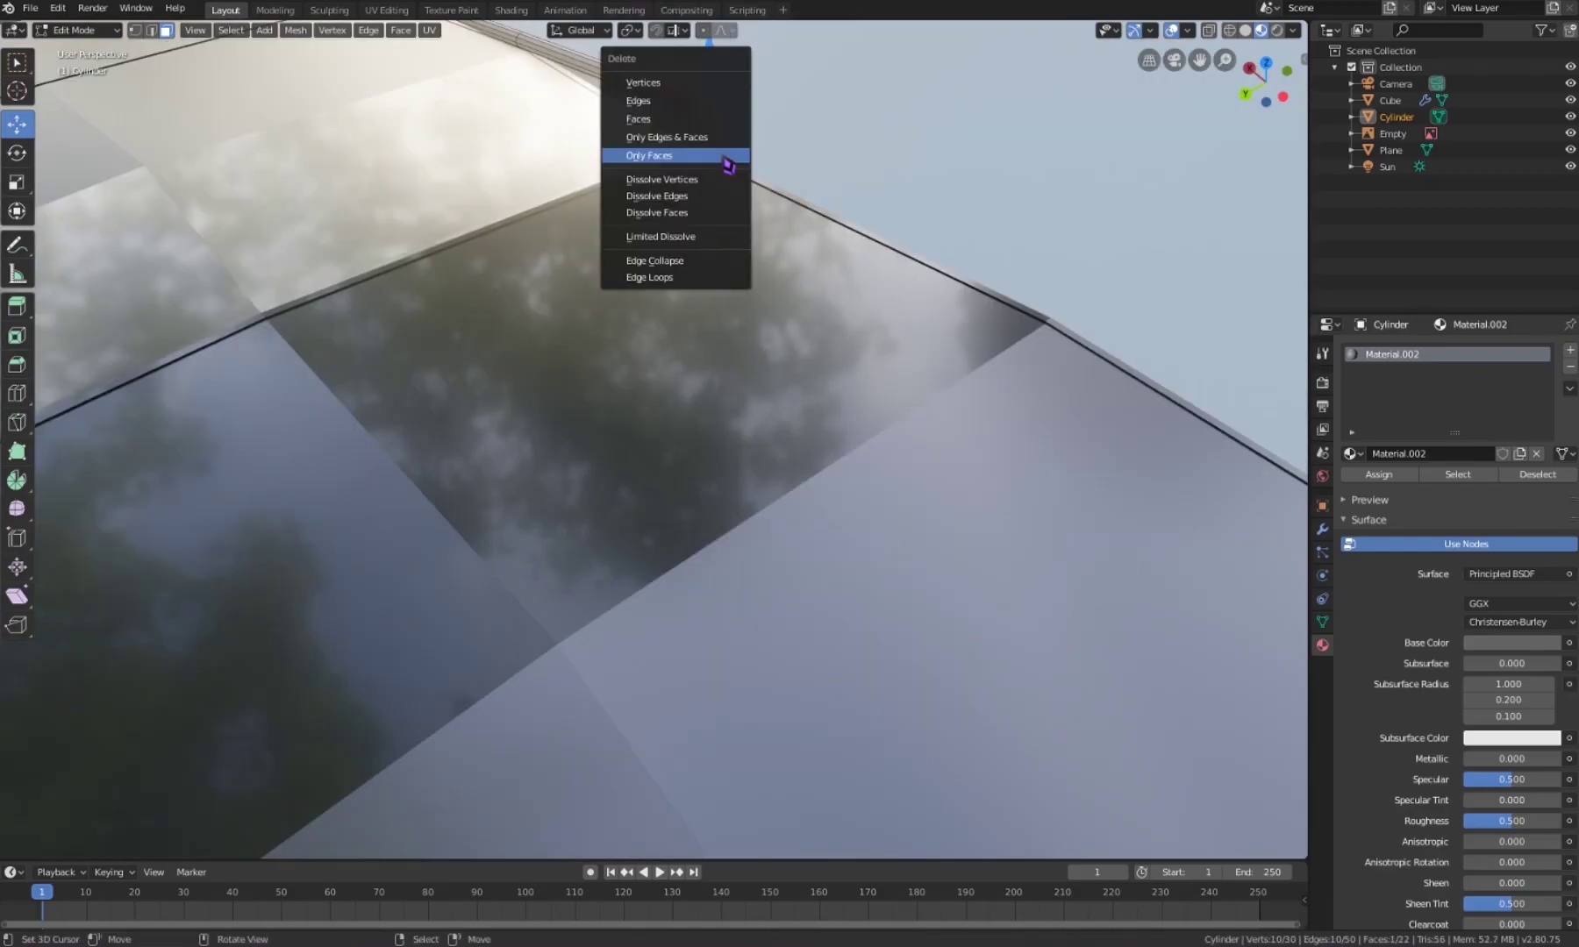
key("x")
left_click(722, 166)
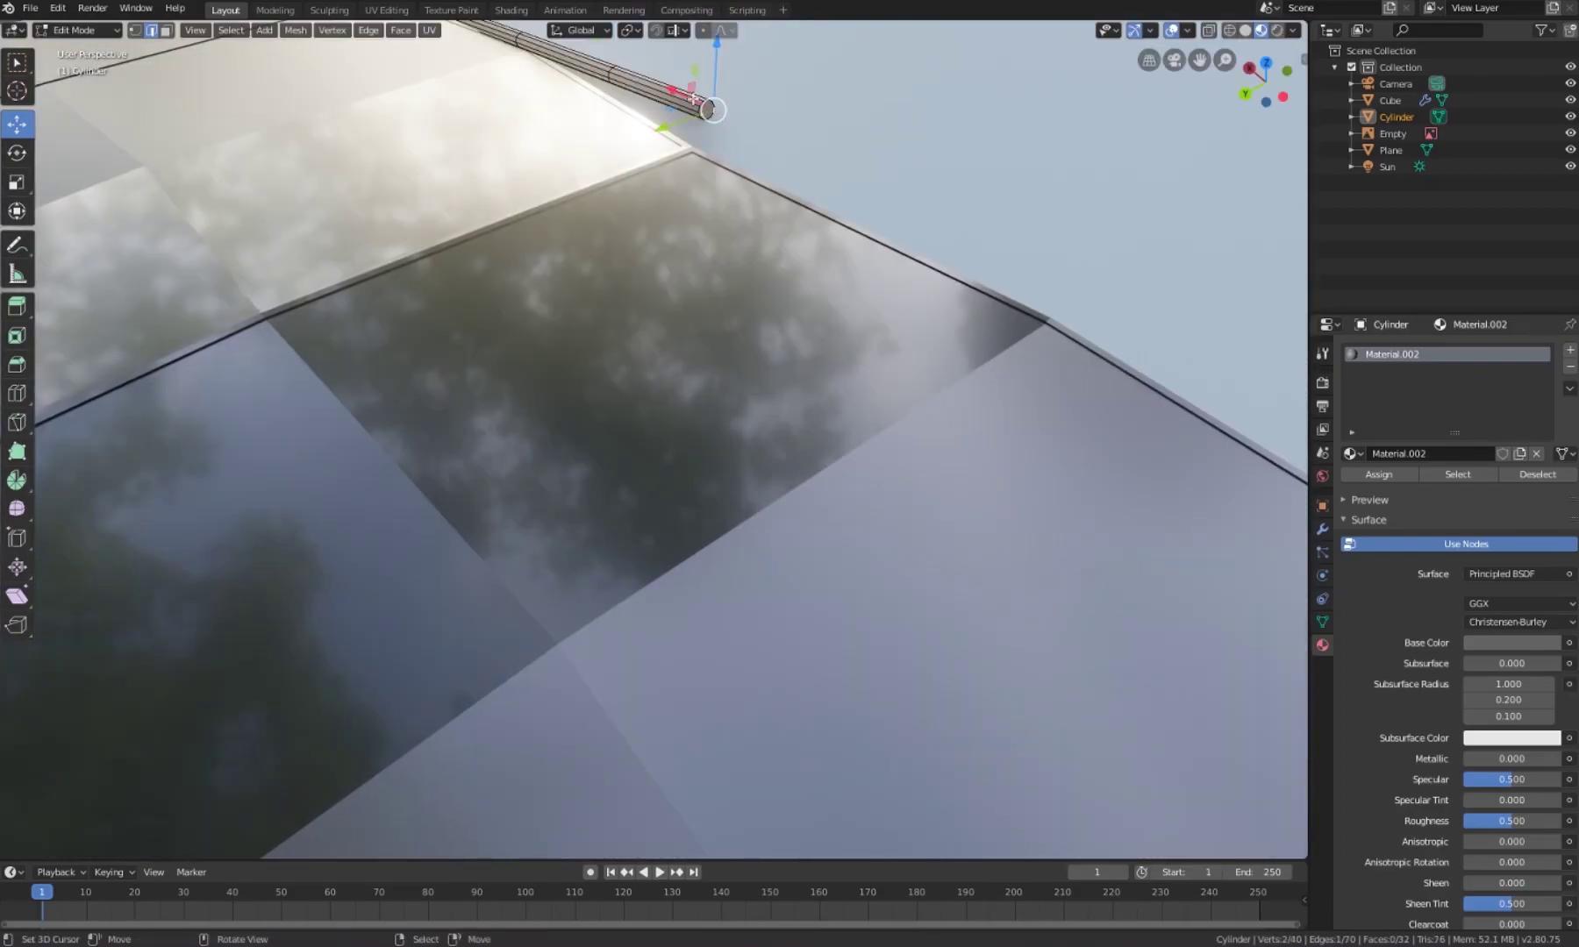
Step: Scale the rod end, raise an edge loop vertically, and select the whole wiper
middle_click_drag(715, 110, 657, 111)
left_click(647, 99)
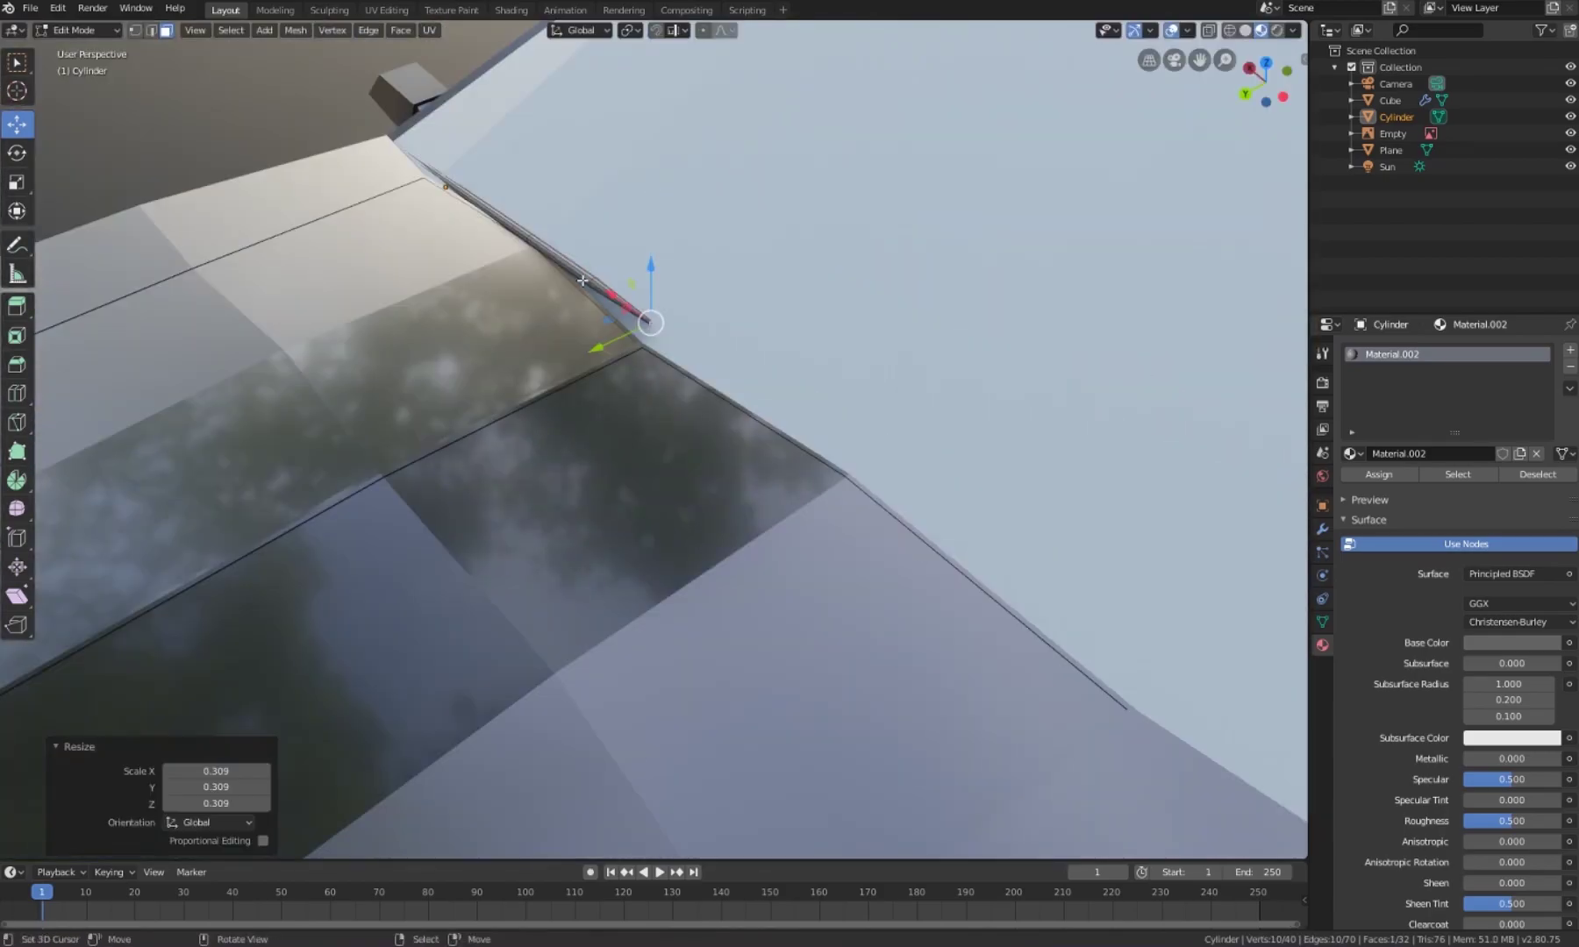
scroll(827, 524, "up", 5)
left_click(751, 465, "alt")
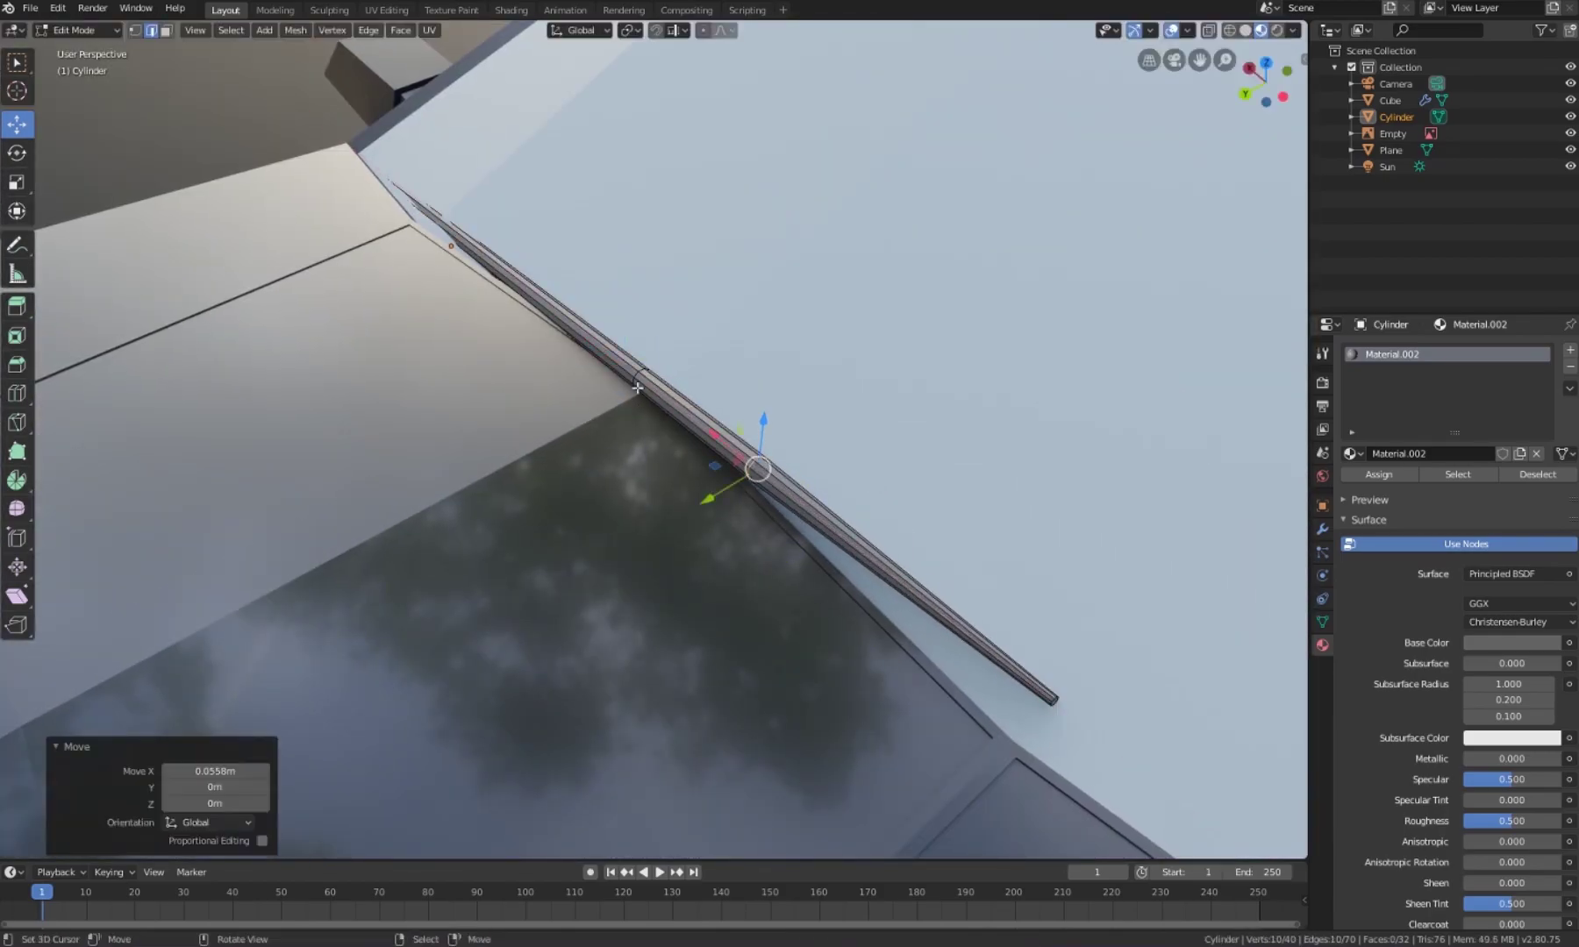
middle_click_drag(751, 465, 730, 254)
key("g")
key("z")
left_click(767, 157)
middle_click_drag(766, 158, 647, 257)
key("ctrl+l")
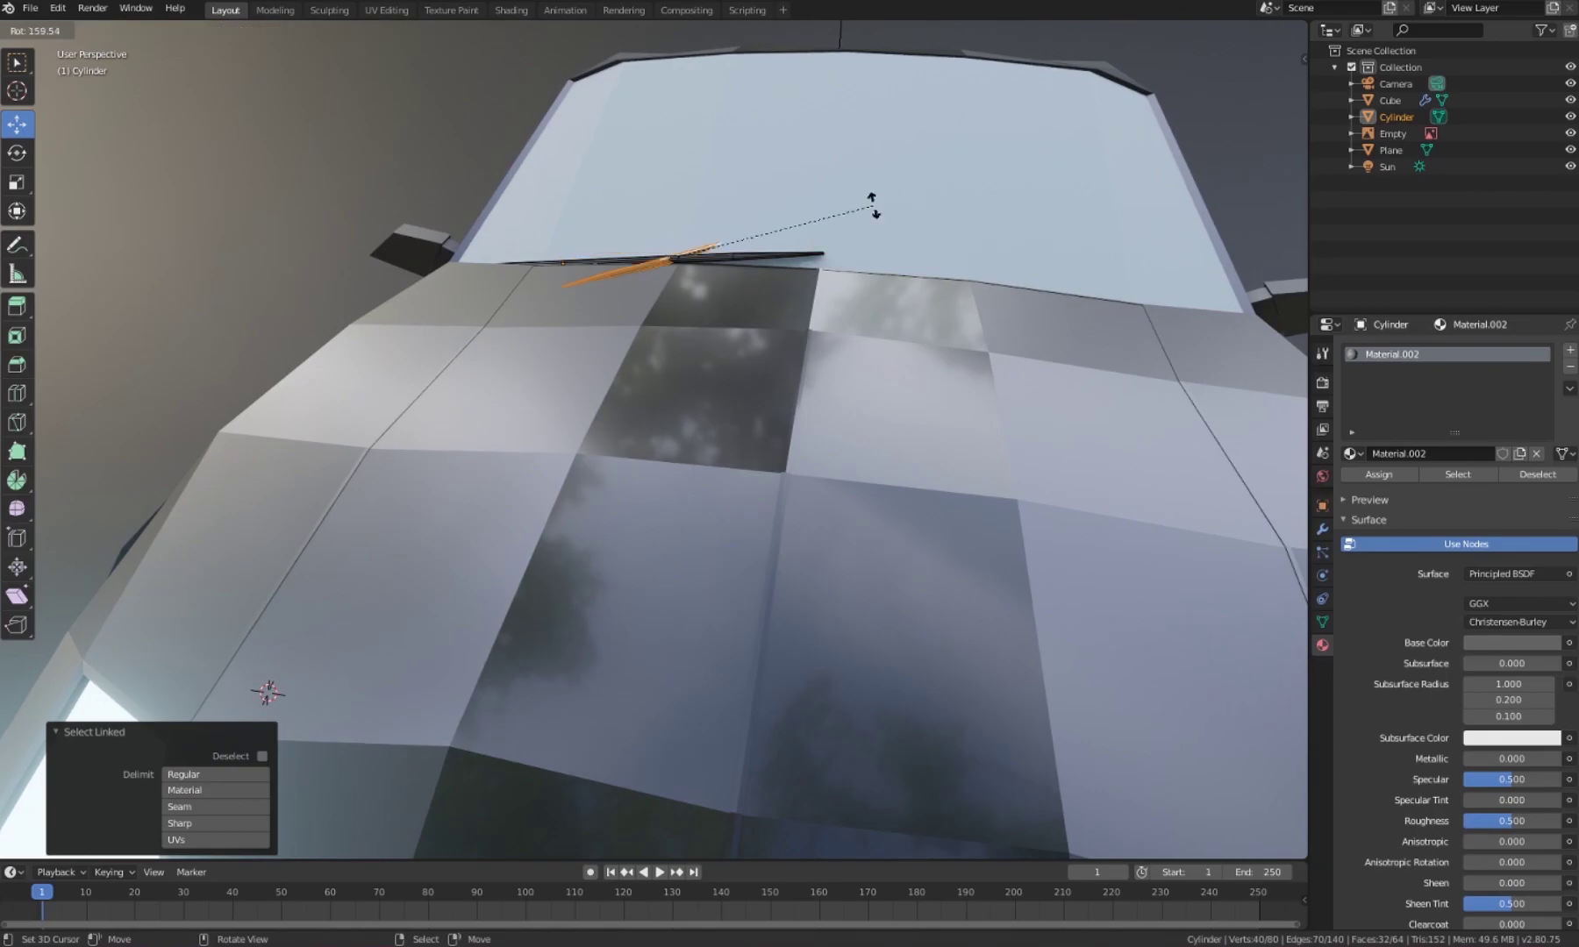
Step: Place the duplicate wiper along the windshield and rotate it to follow the glass
left_click(936, 244)
key("r")
mouse_move(936, 244)
middle_mouse_down()
mouse_move(1040, 239)
mouse_move(526, 394)
middle_mouse_up()
right_click(1015, 246)
left_click_drag(500, 421, 527, 399)
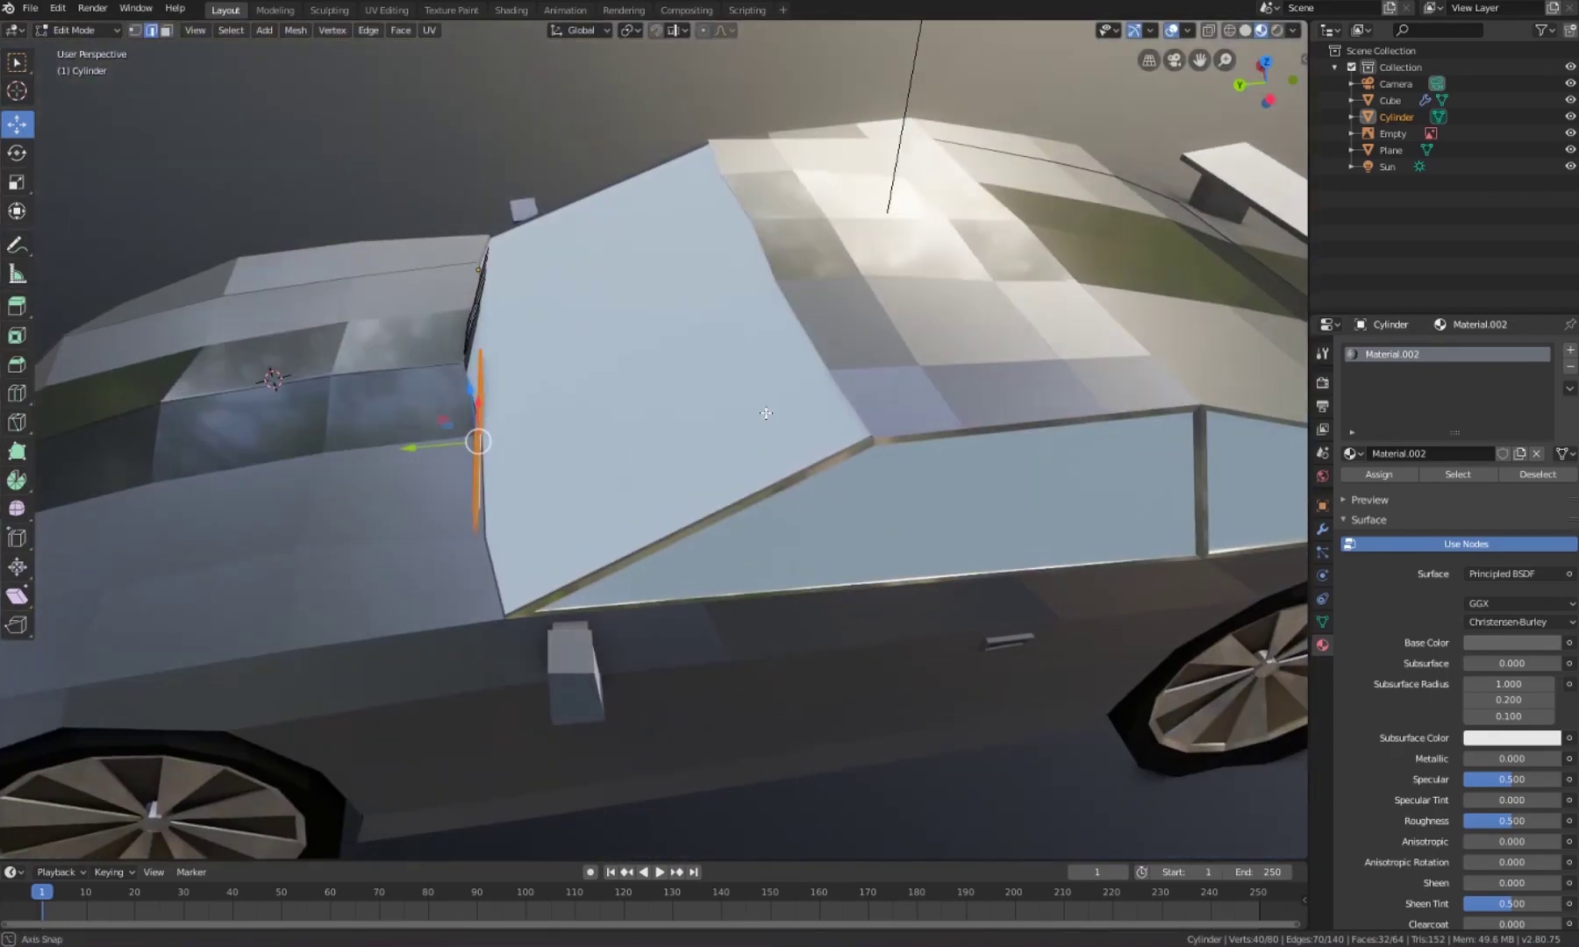
middle_click_drag(526, 399, 700, 443)
key("r")
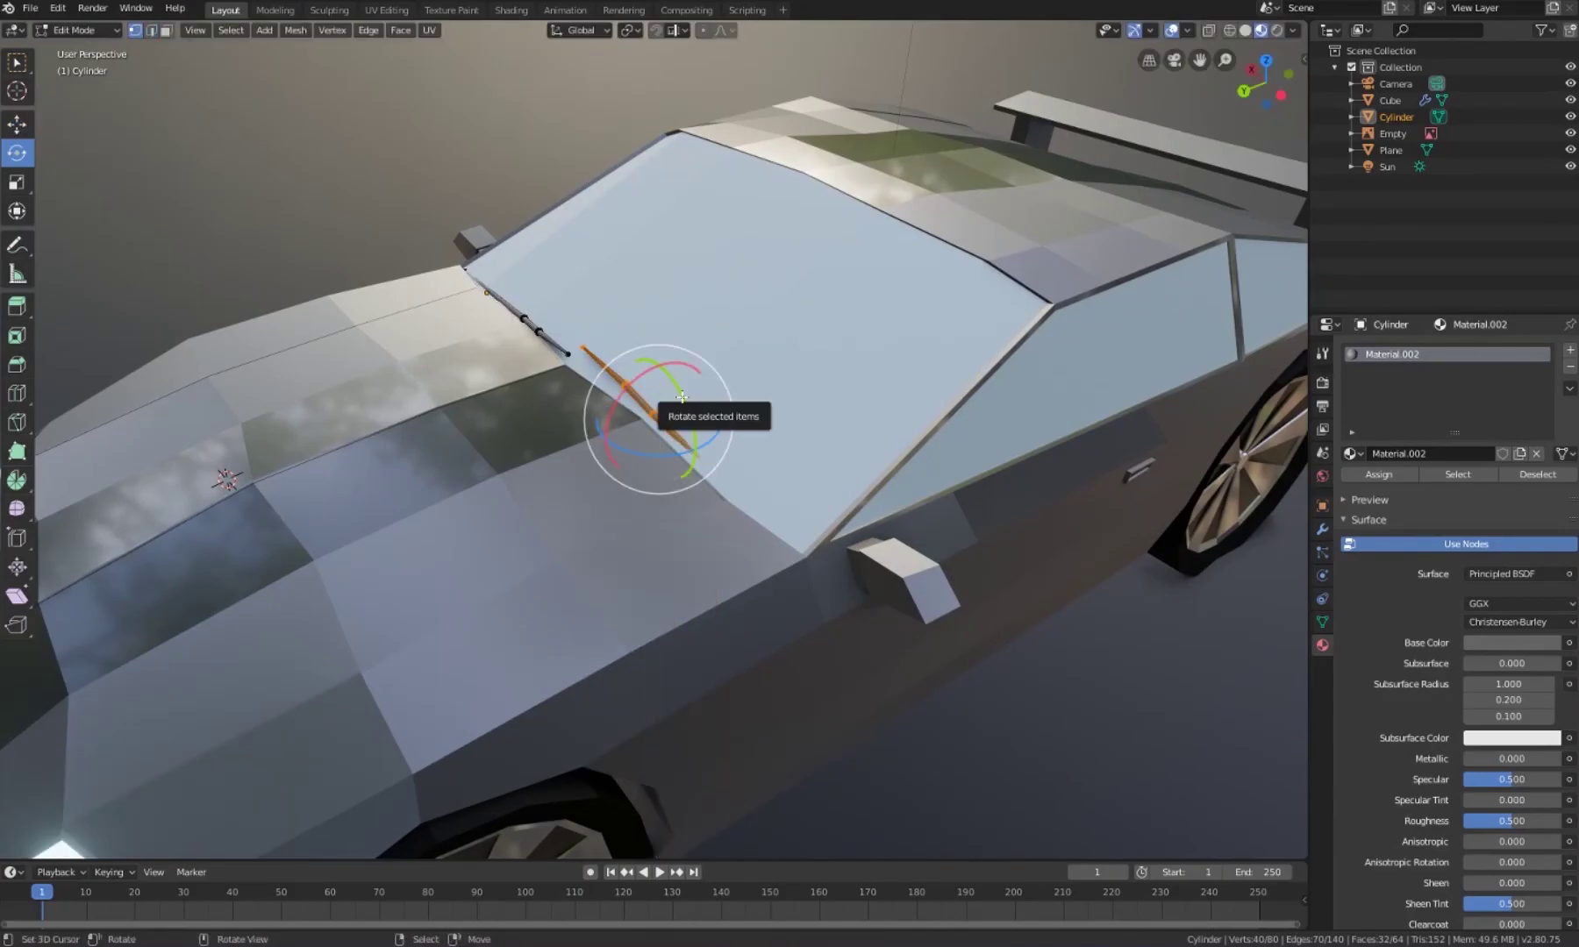
left_click_drag(677, 394, 654, 427)
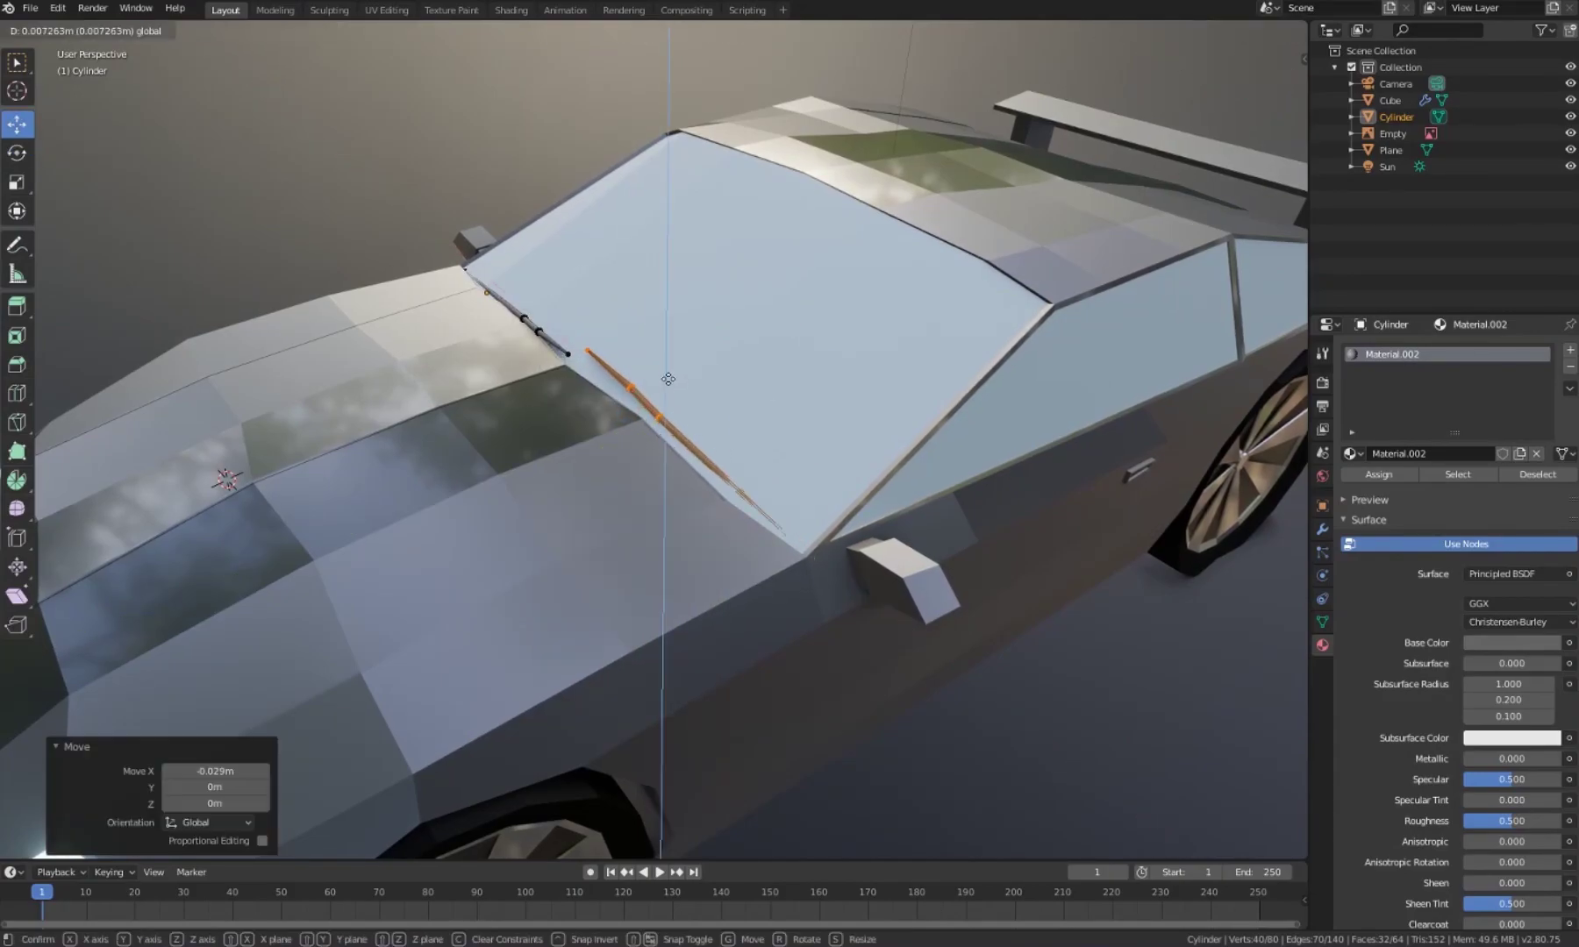